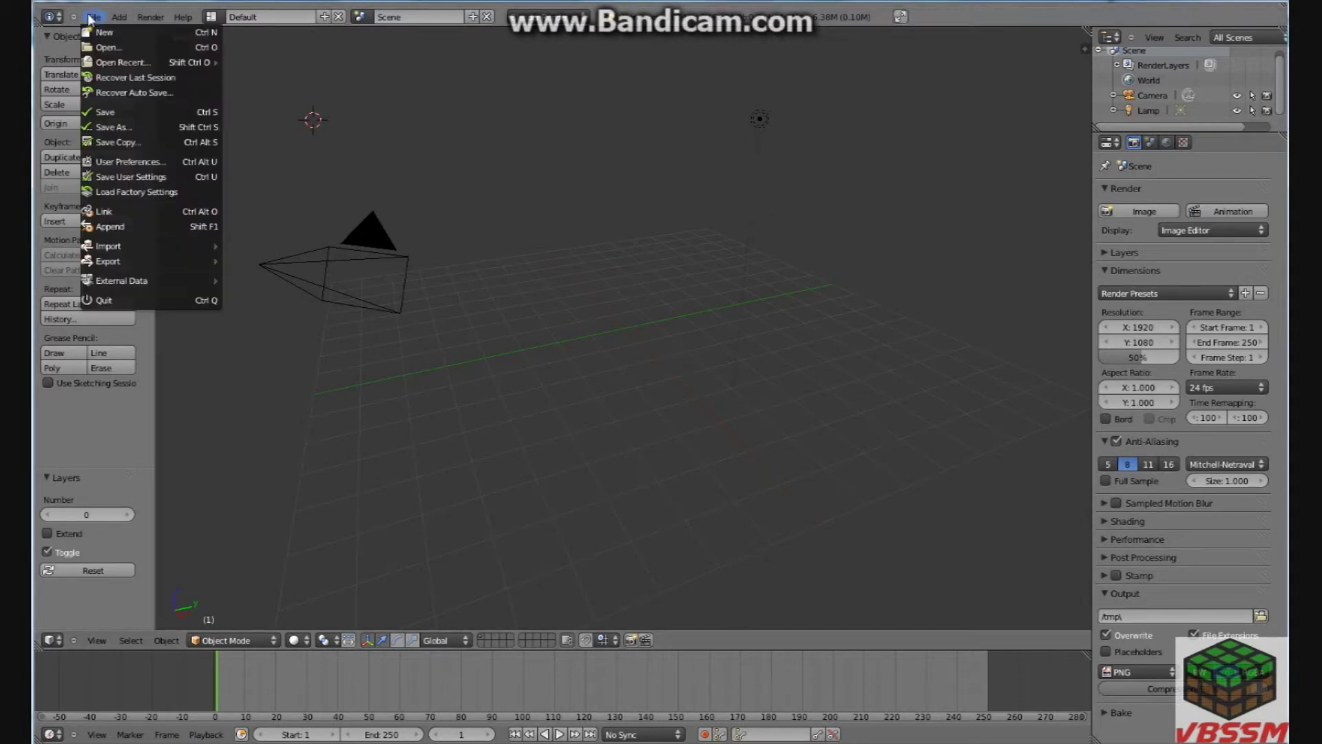
Step: Import the Wavefront file hd.obj from the mineways folder with the default import options
mouse_move(173, 246)
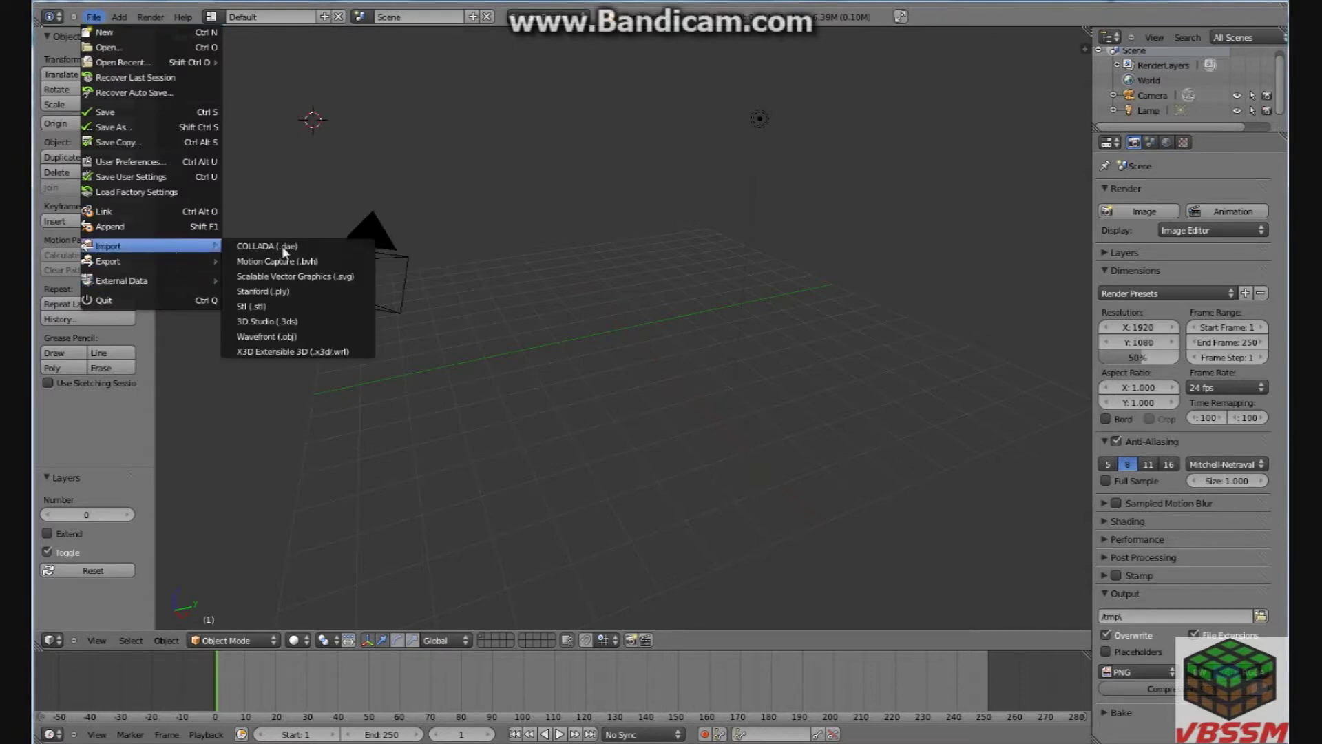
left_click(278, 338)
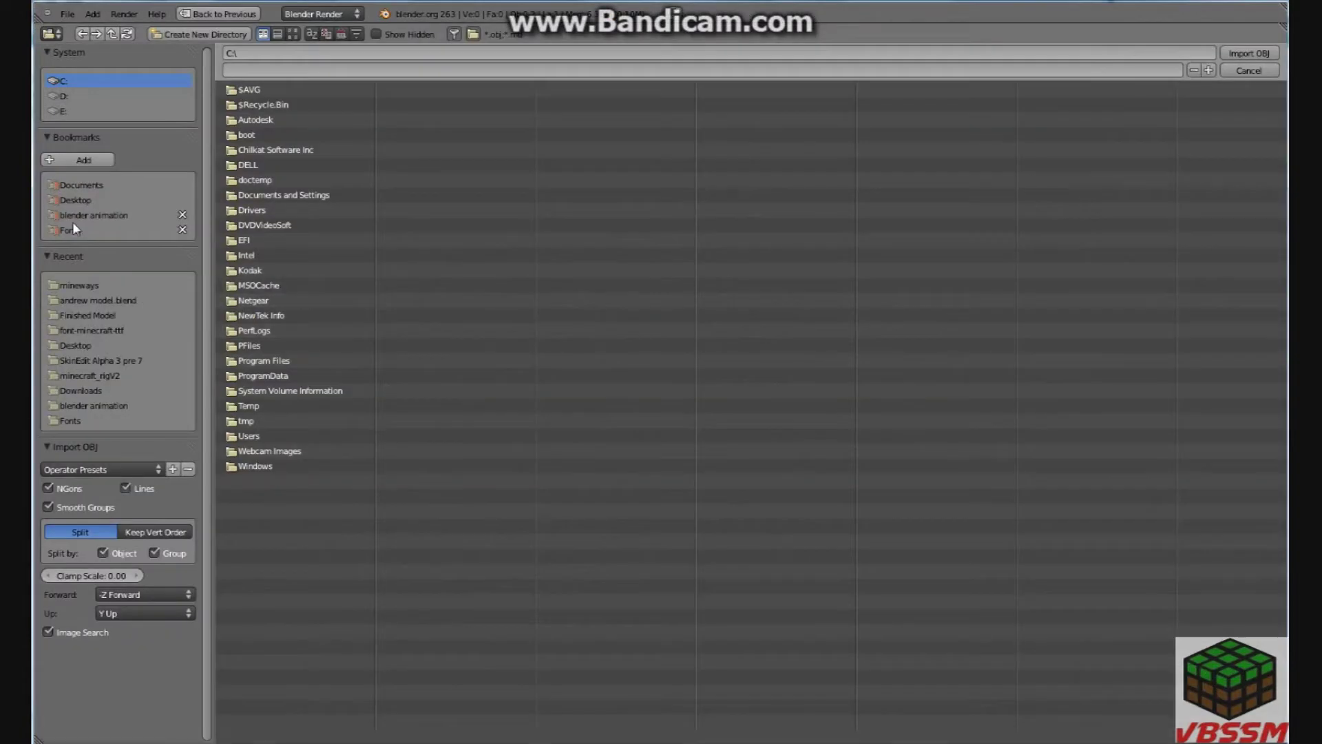
left_click(82, 286)
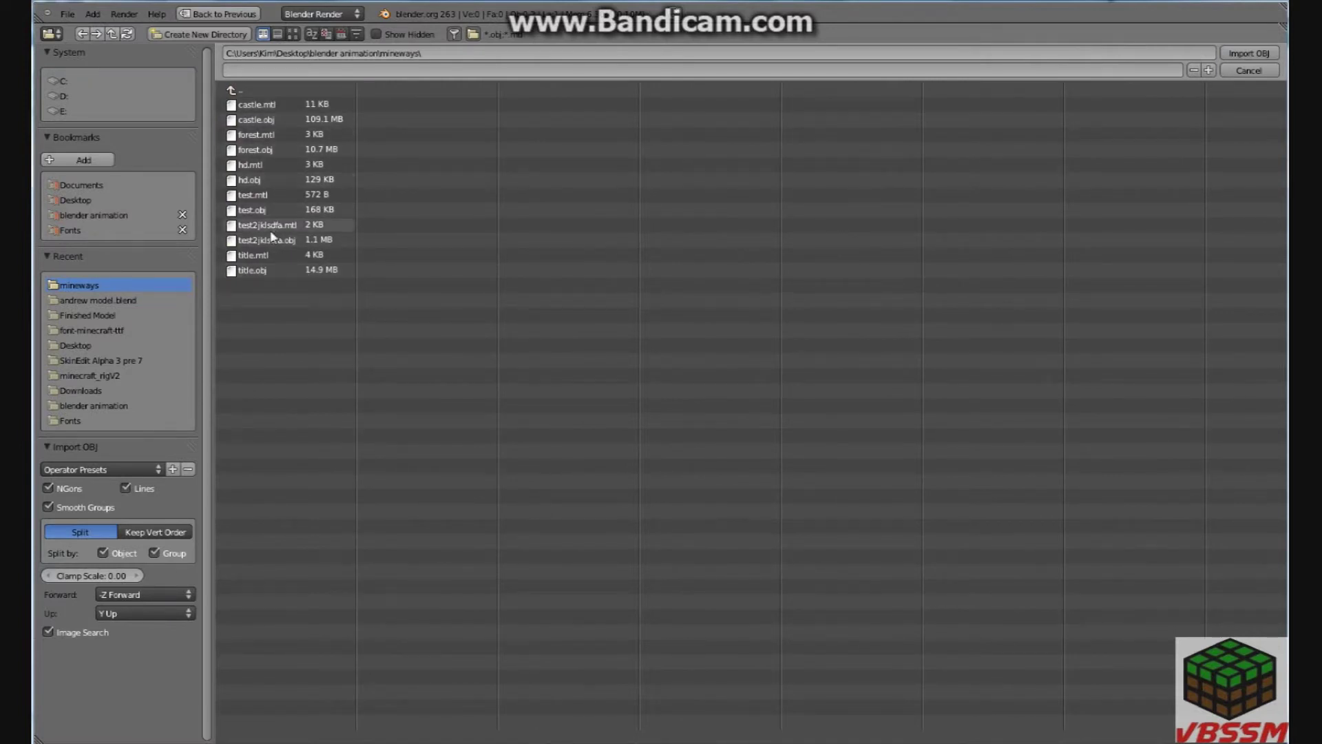
left_click(285, 177)
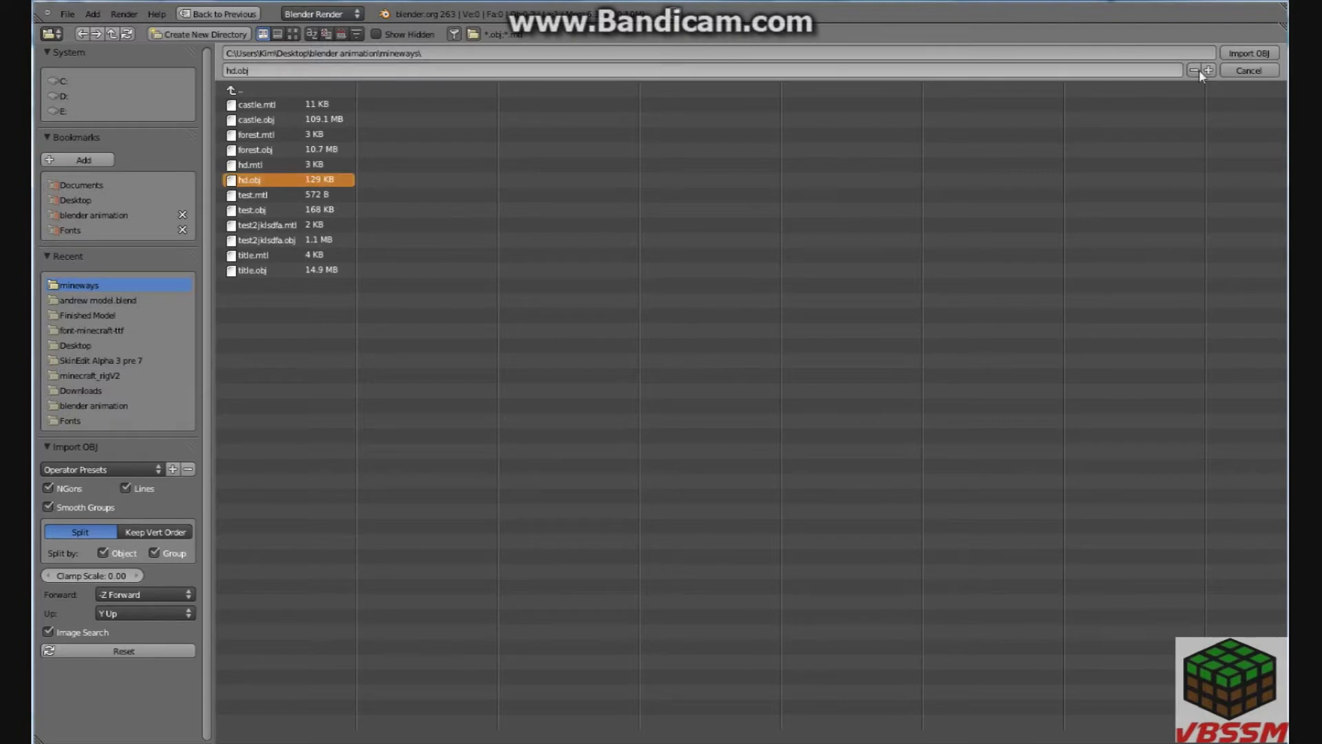
left_click(1250, 53)
Step: Preview the imported house with Texture viewport shading and return the viewport to Solid shading
mouse_move(576, 279)
middle_mouse_down()
mouse_move(826, 270)
mouse_move(466, 207)
mouse_move(473, 266)
mouse_move(861, 236)
mouse_move(633, 256)
mouse_move(592, 289)
middle_mouse_up()
scroll(827, 269, "up", 6)
scroll(610, 248, "up", 3)
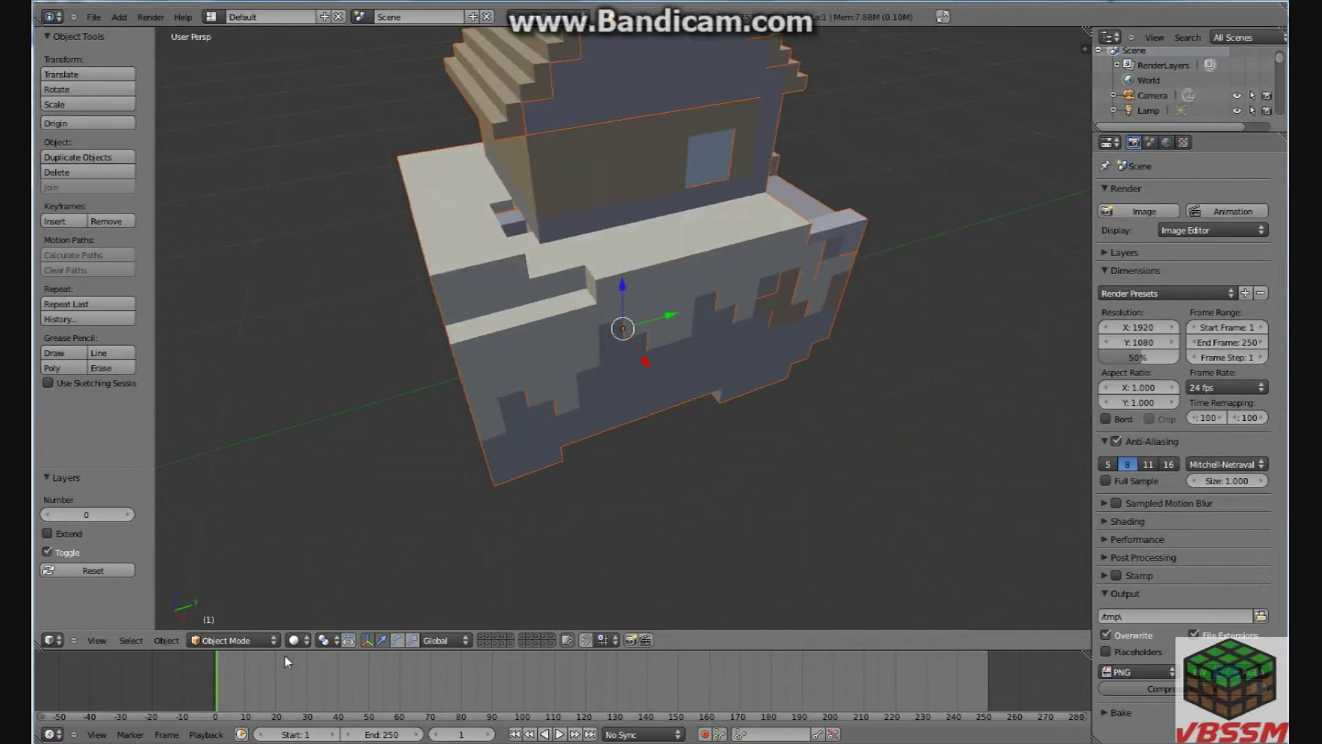
left_click(298, 640)
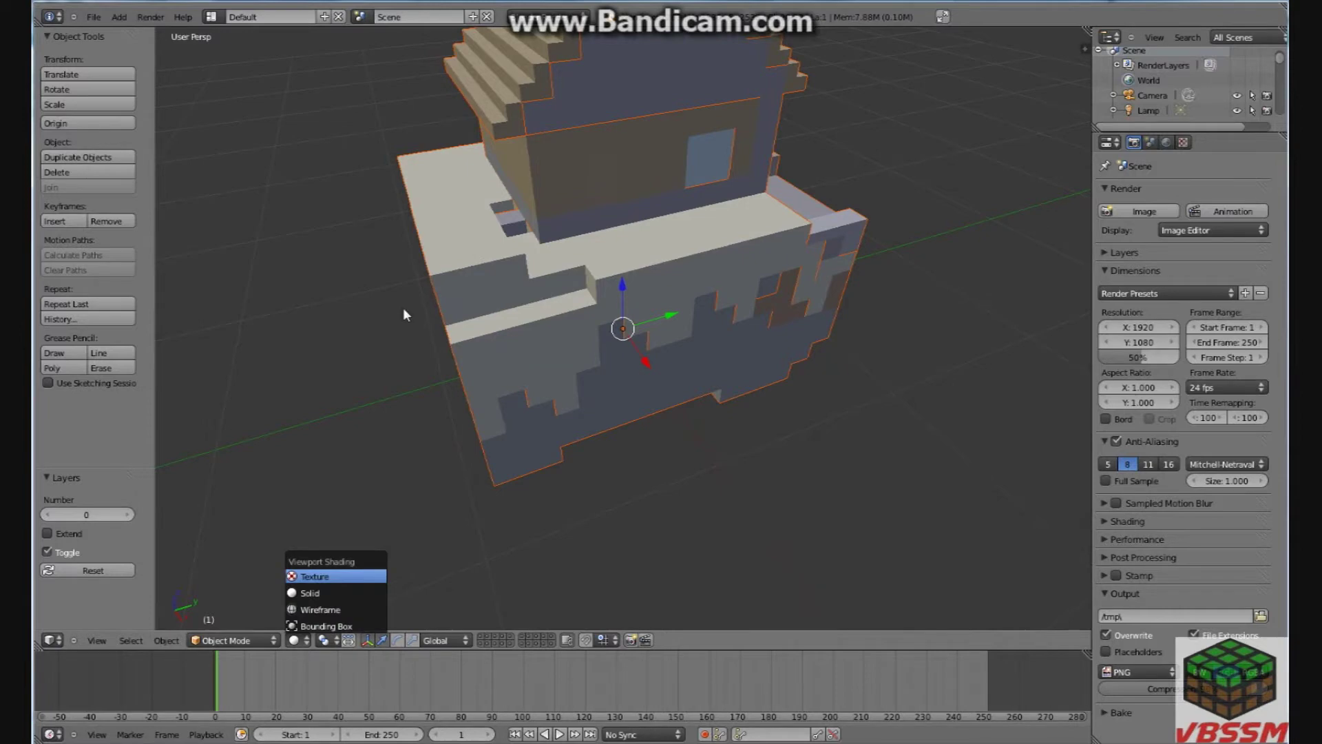
key("Return")
mouse_move(397, 277)
middle_mouse_down()
mouse_move(539, 283)
mouse_move(671, 104)
mouse_move(335, 299)
mouse_move(642, 283)
mouse_move(758, 259)
mouse_move(311, 283)
mouse_move(299, 257)
mouse_move(299, 268)
mouse_move(441, 299)
middle_mouse_up()
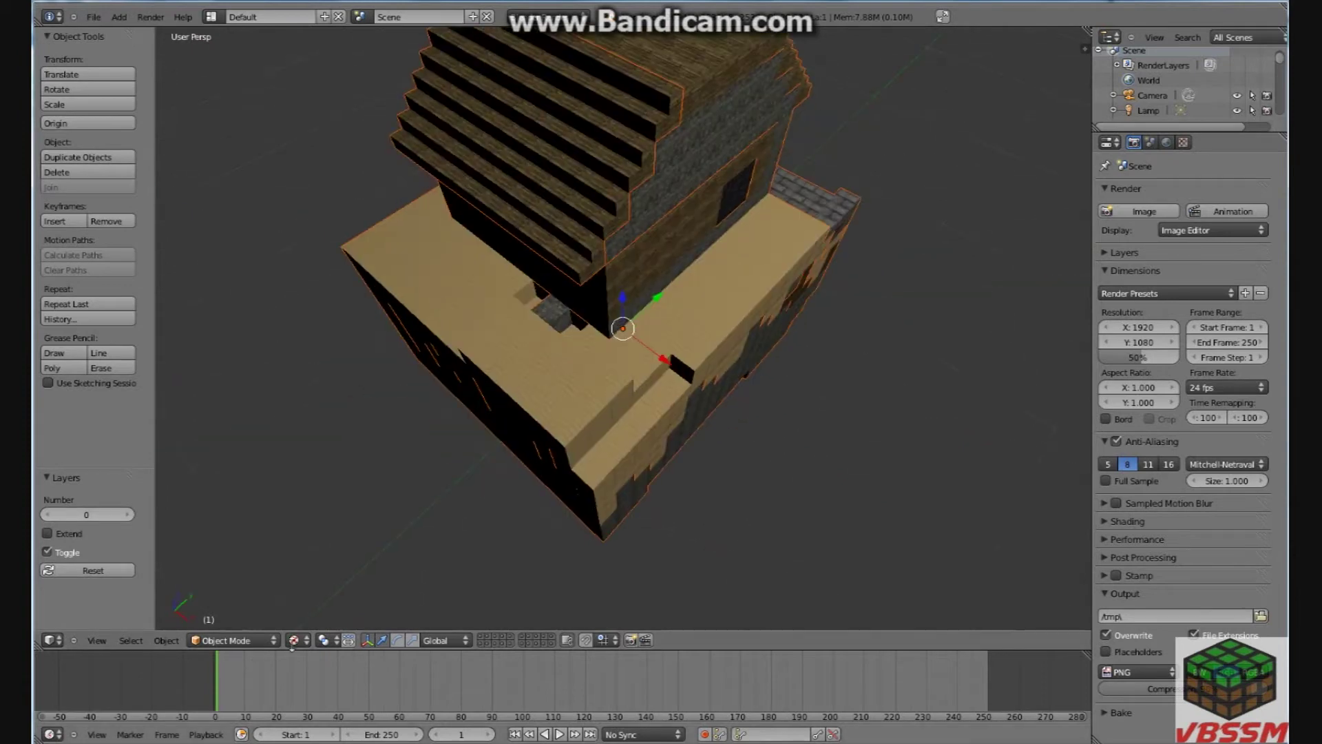
left_click(304, 641)
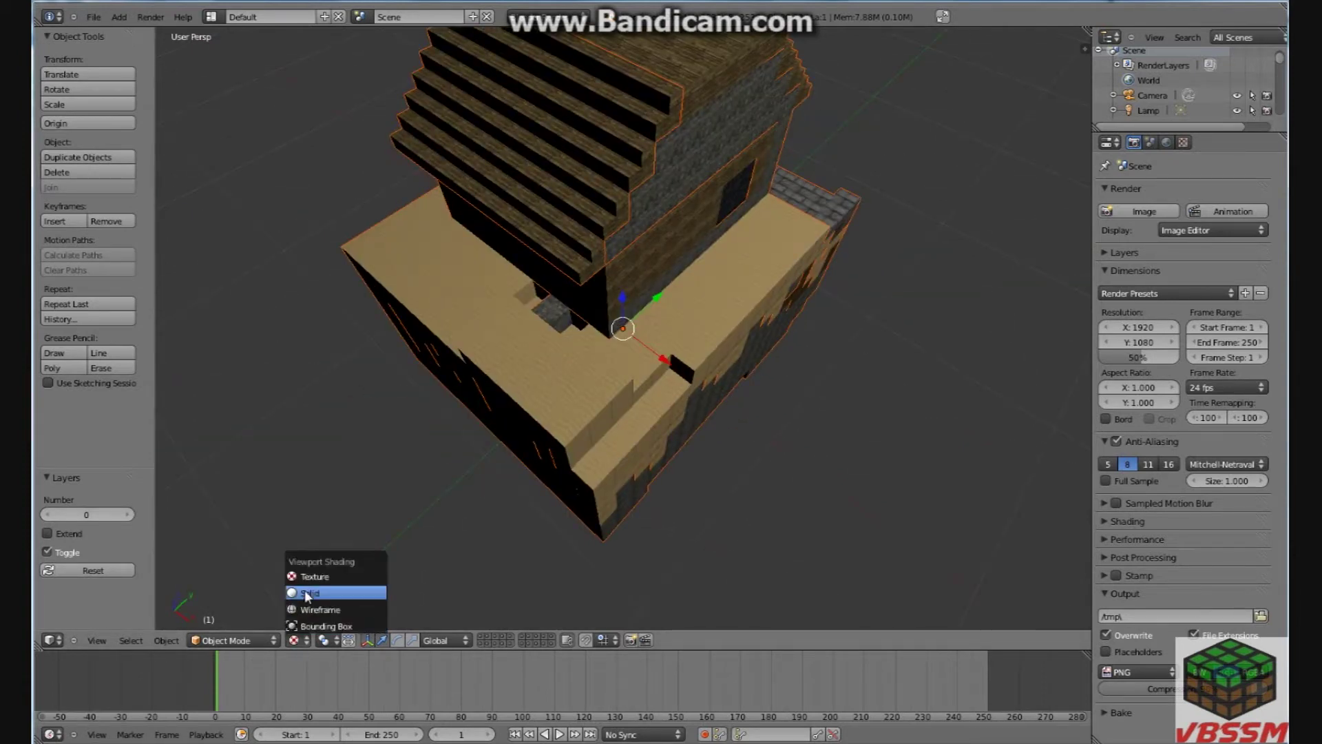
left_click(304, 591)
Step: Place the 3D cursor at the default lamp and delete that lamp
middle_click_drag(451, 423, 423, 418)
scroll(421, 422, "down", 8)
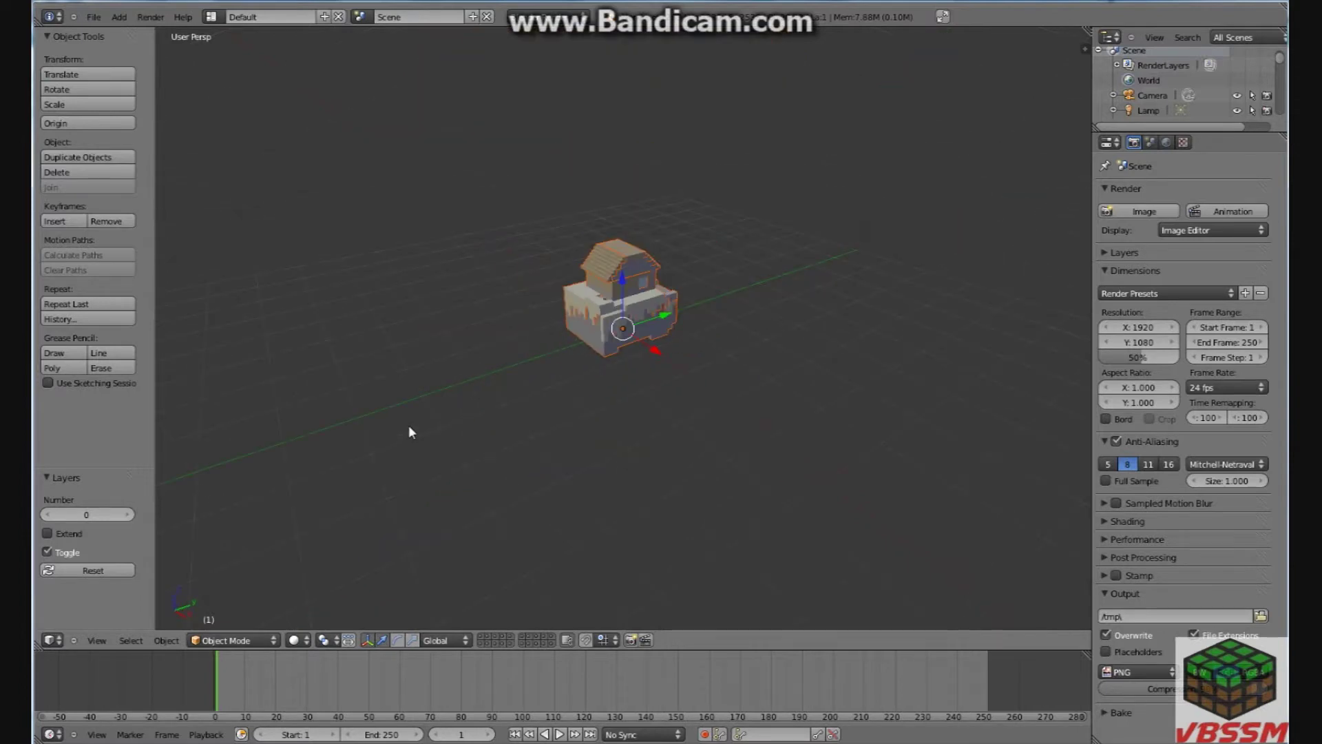
left_click(720, 208)
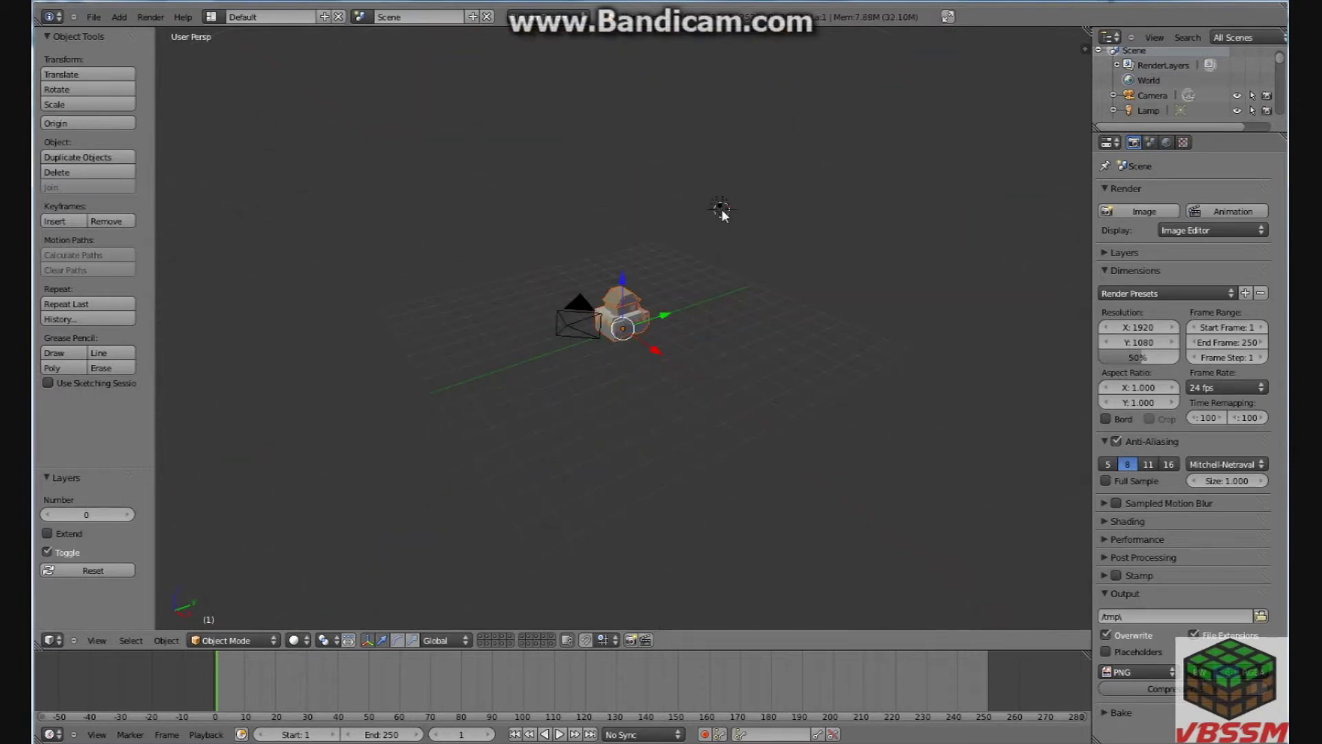
right_click(720, 208)
key("Delete")
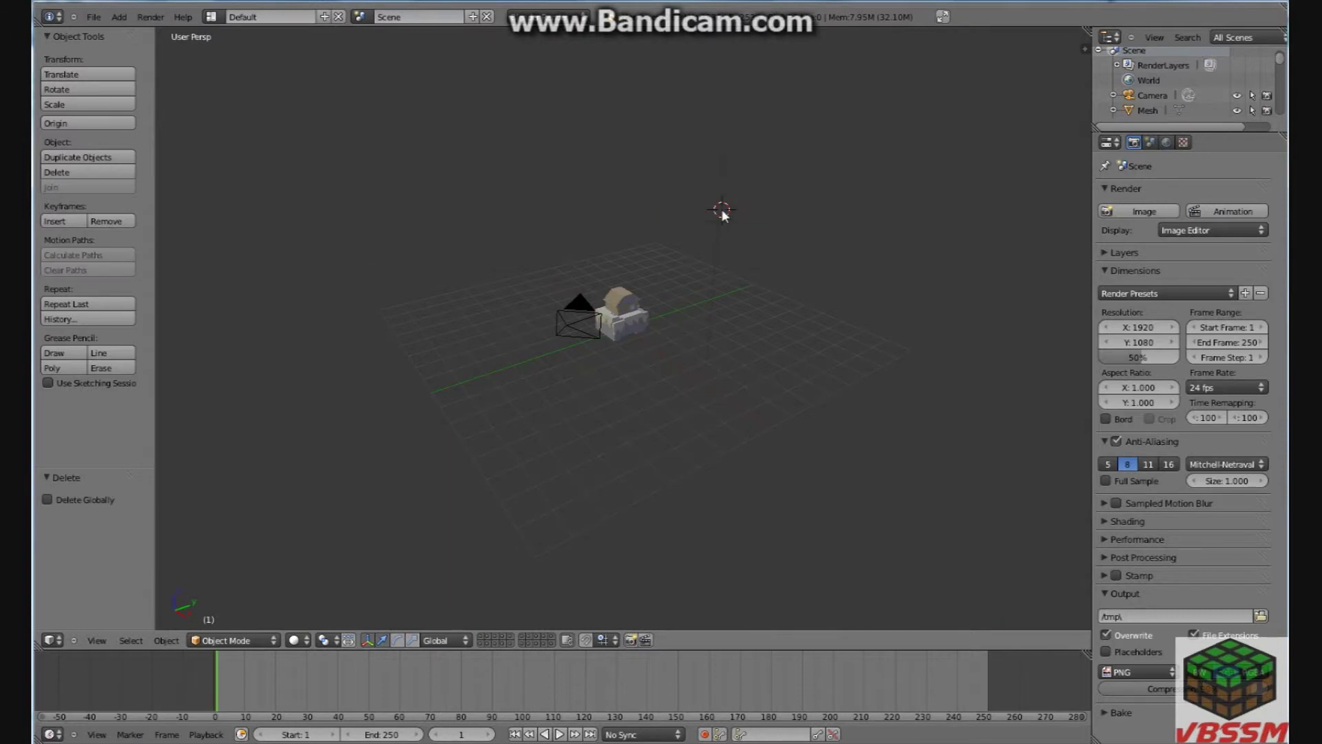
Step: Add a Hemi lamp at the 3D cursor
left_click(119, 18)
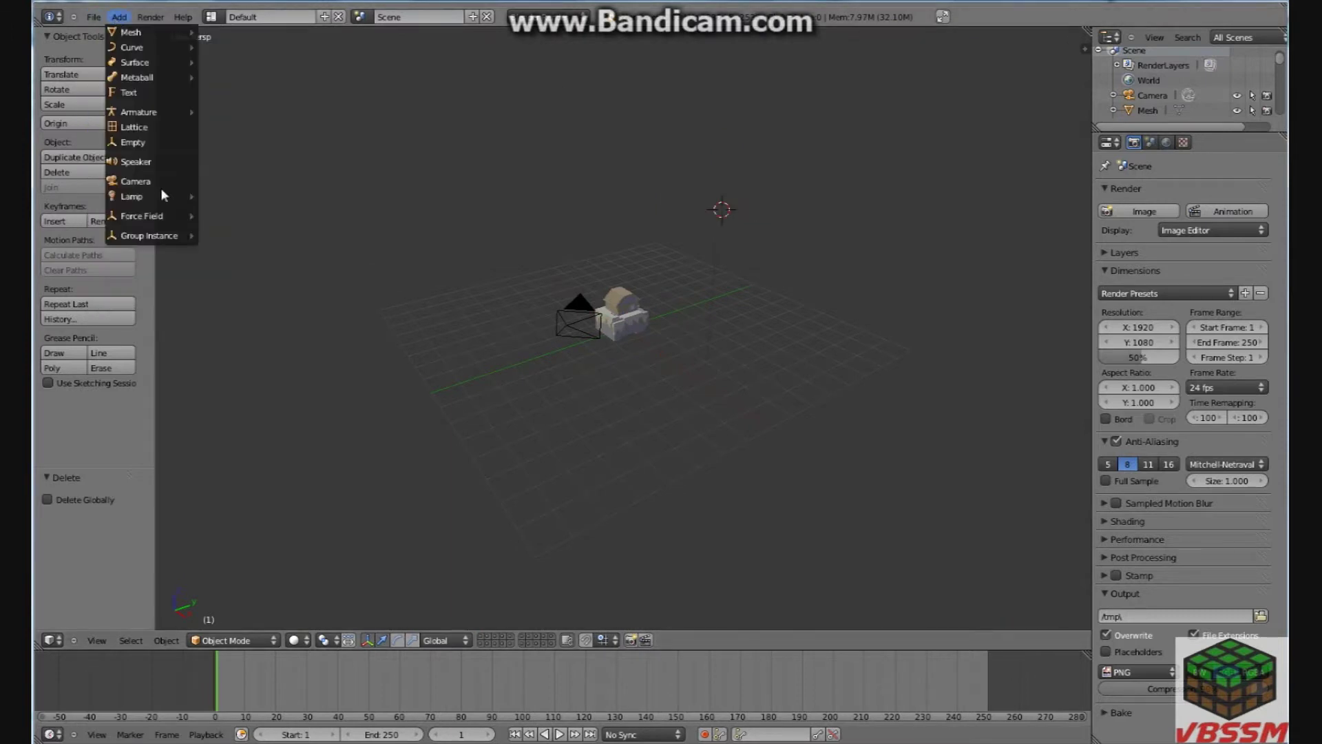
mouse_move(158, 195)
left_click(222, 246)
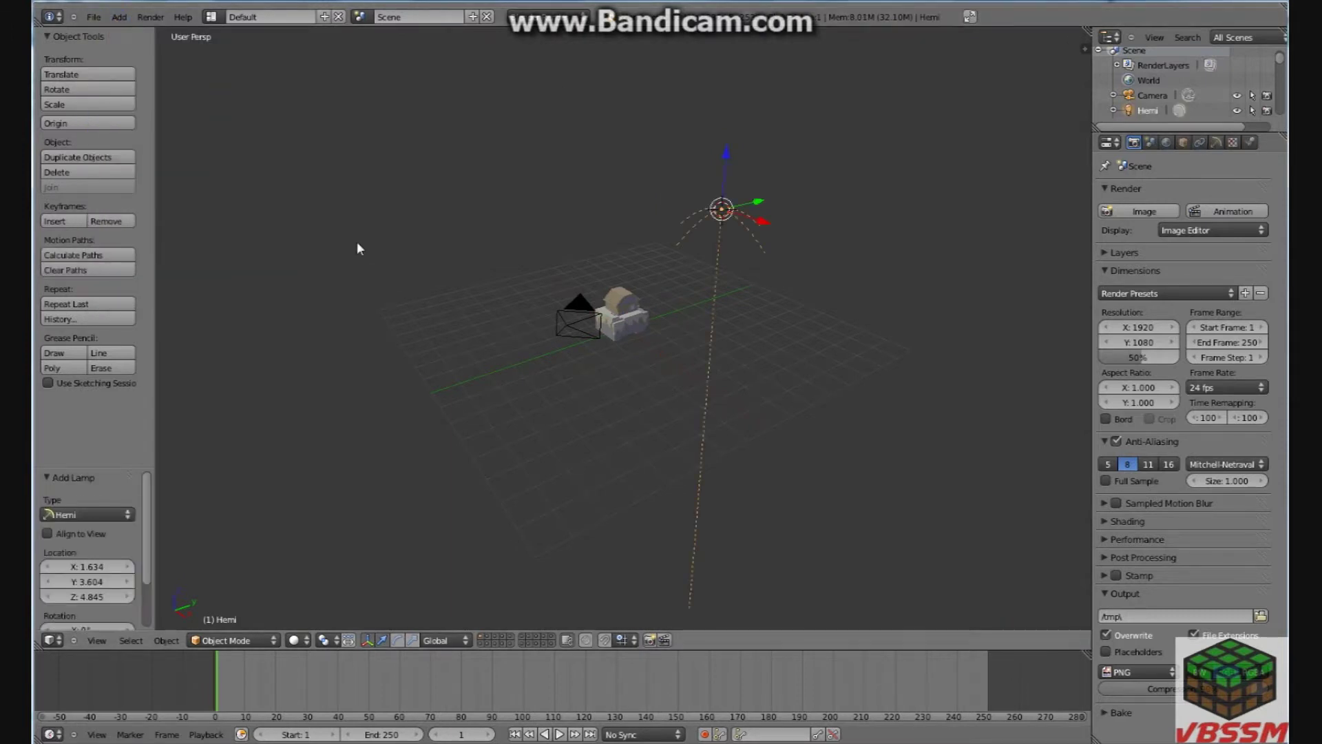
Step: Move the Hemi lamp along X and Y until it sits above the house, and switch to the camera view
middle_click_drag(467, 293, 647, 294)
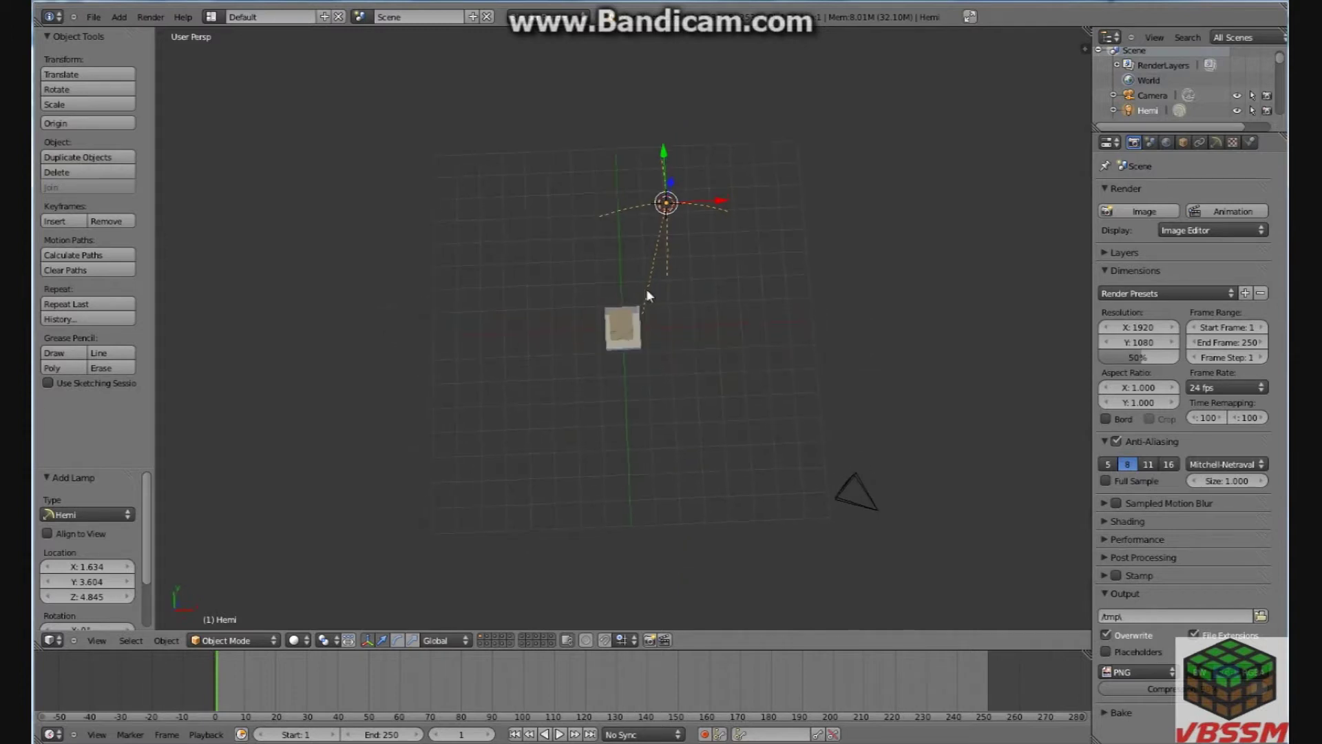
left_click_drag(661, 150, 664, 245)
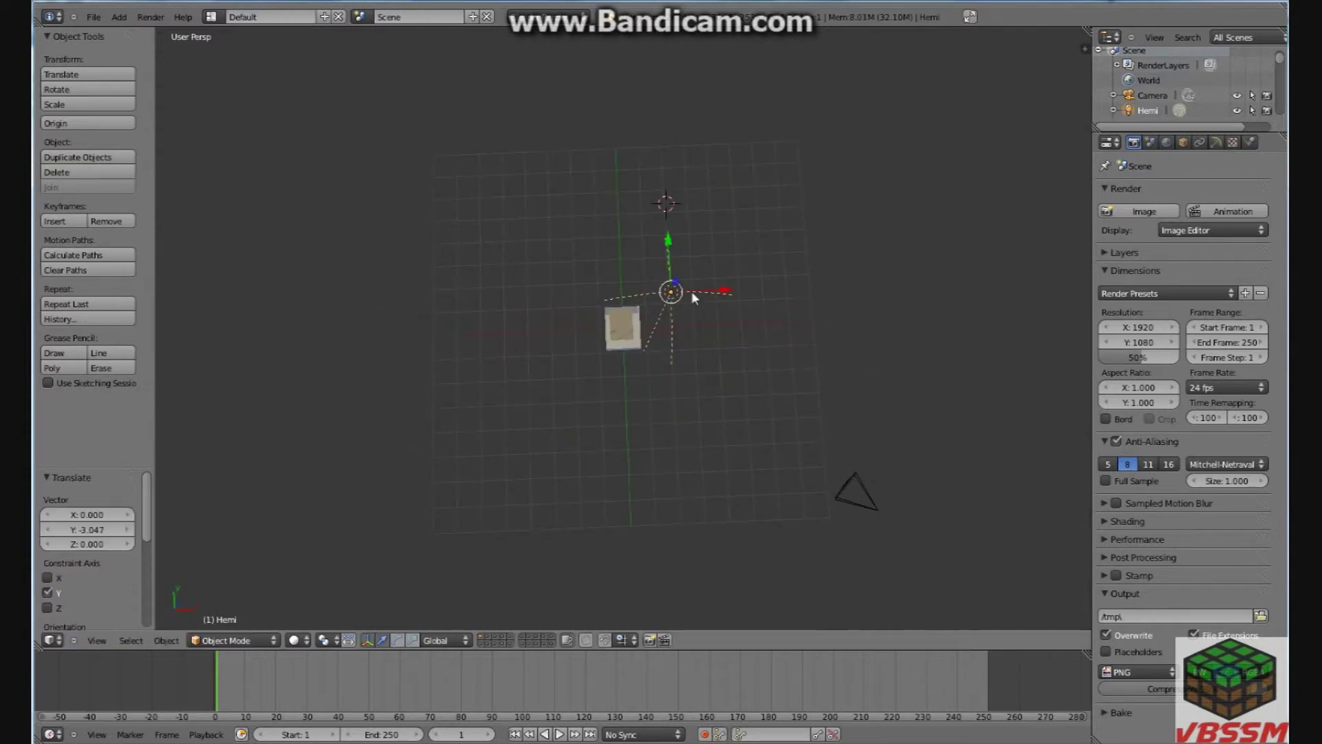
left_click_drag(728, 297, 677, 297)
middle_click_drag(717, 314, 699, 283)
left_click_drag(699, 277, 685, 270)
middle_click_drag(457, 319, 542, 266)
key("KP_0")
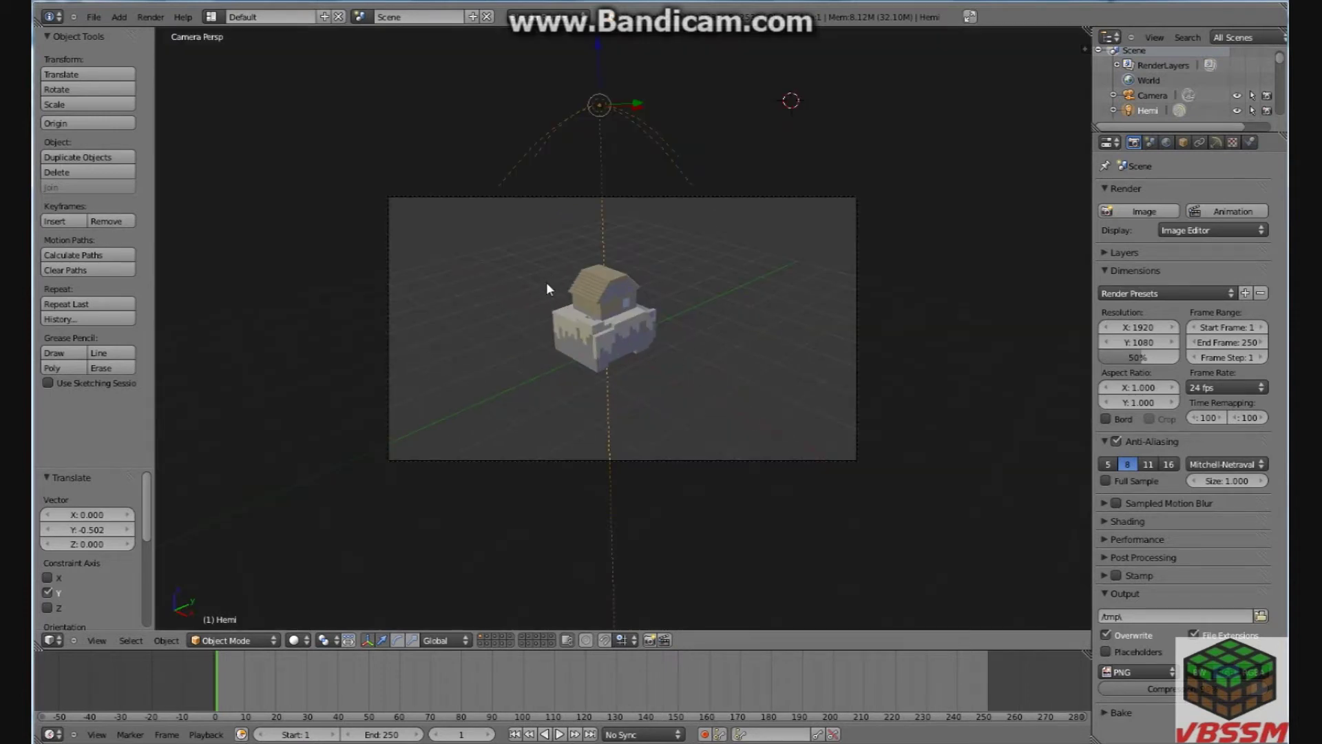
key("g")
key("x")
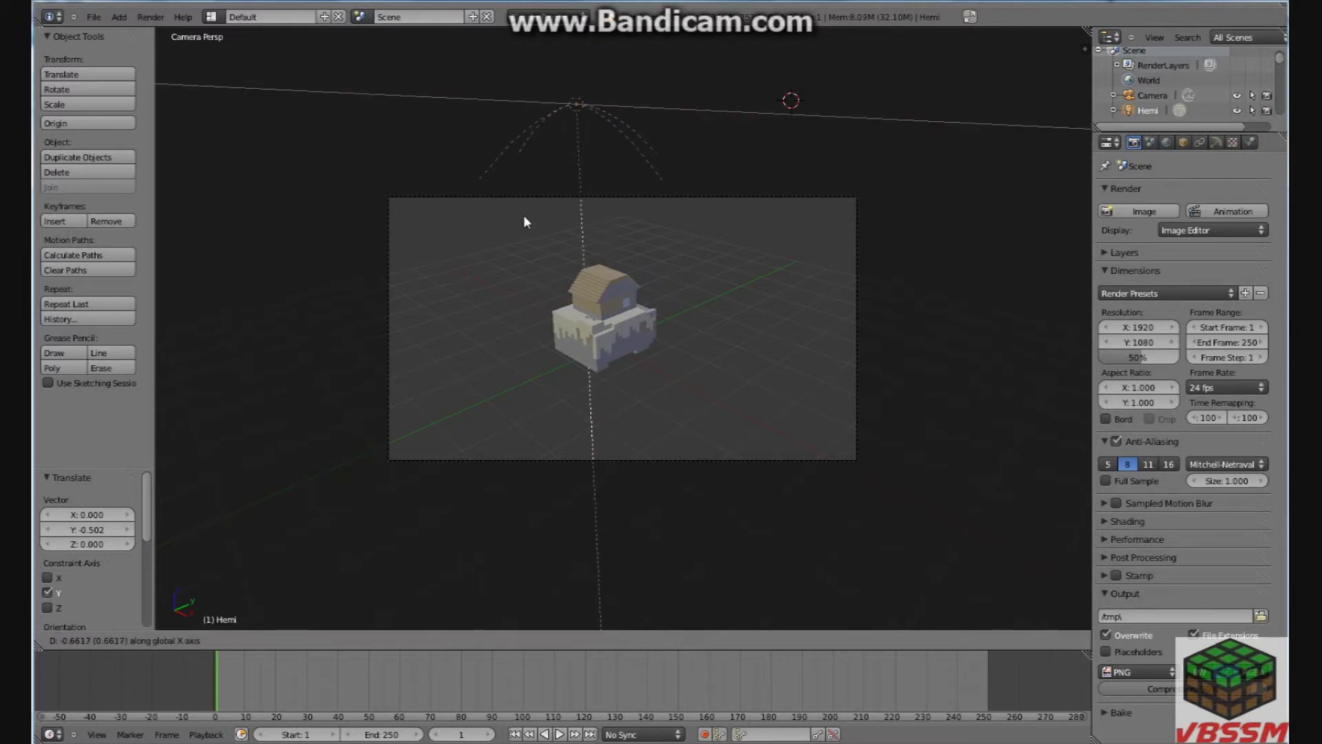
key("Escape")
Step: Move the camera about 7 units toward the house along its local Z, and shift it about 0.6 units to reframe the house
right_click(552, 199)
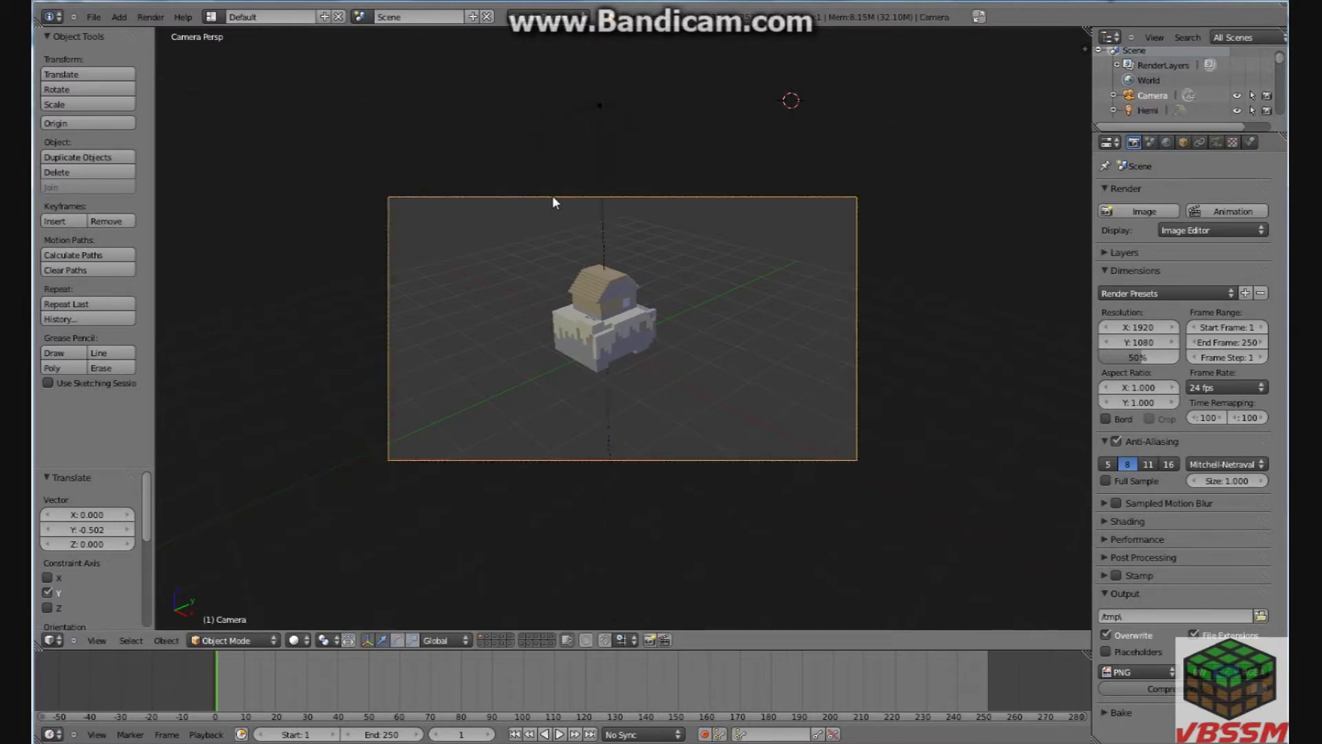
key("g")
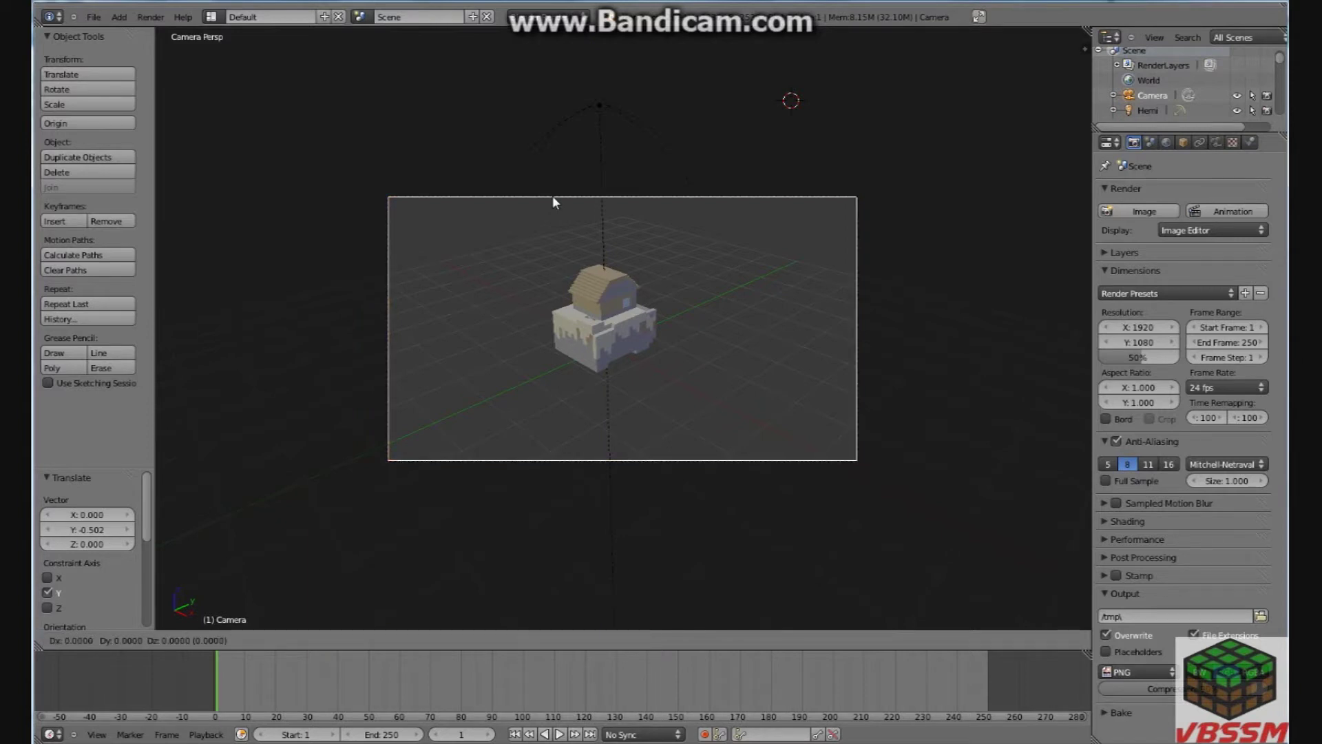
key("z")
key("z")
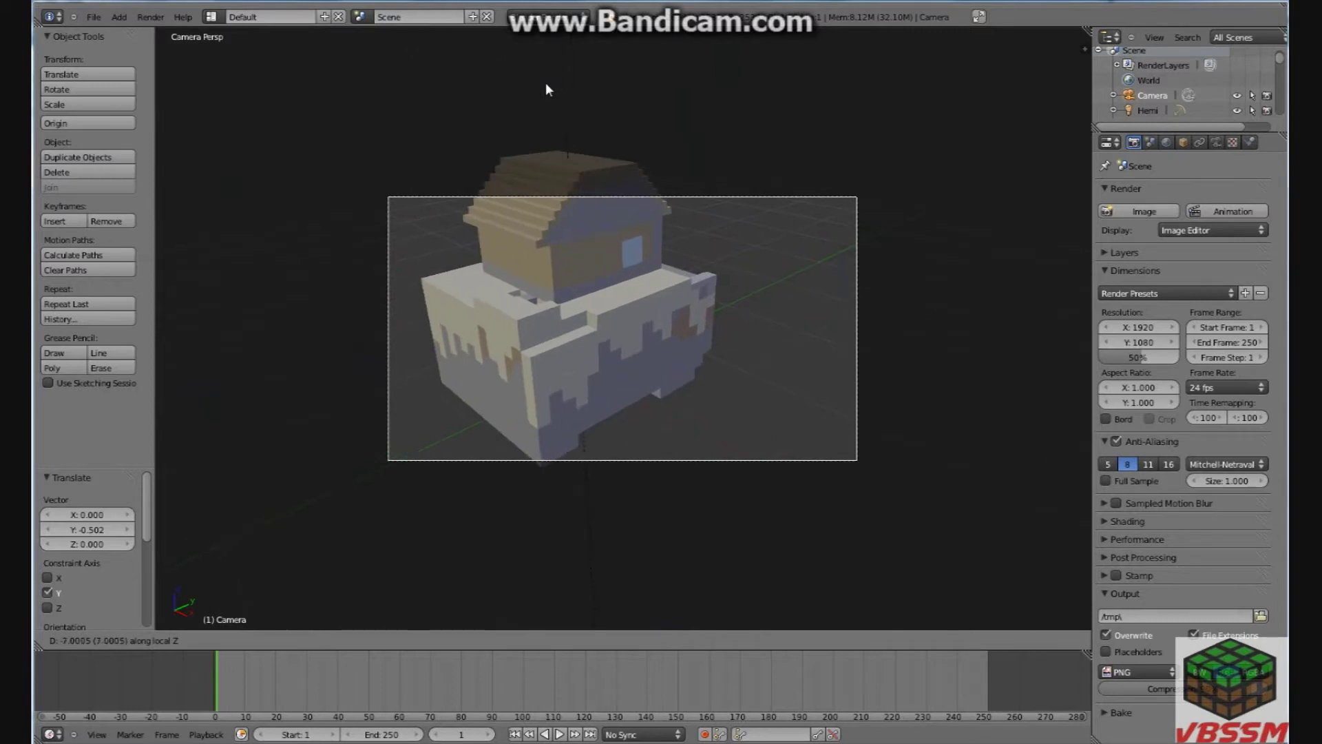
left_click(546, 91)
key("g")
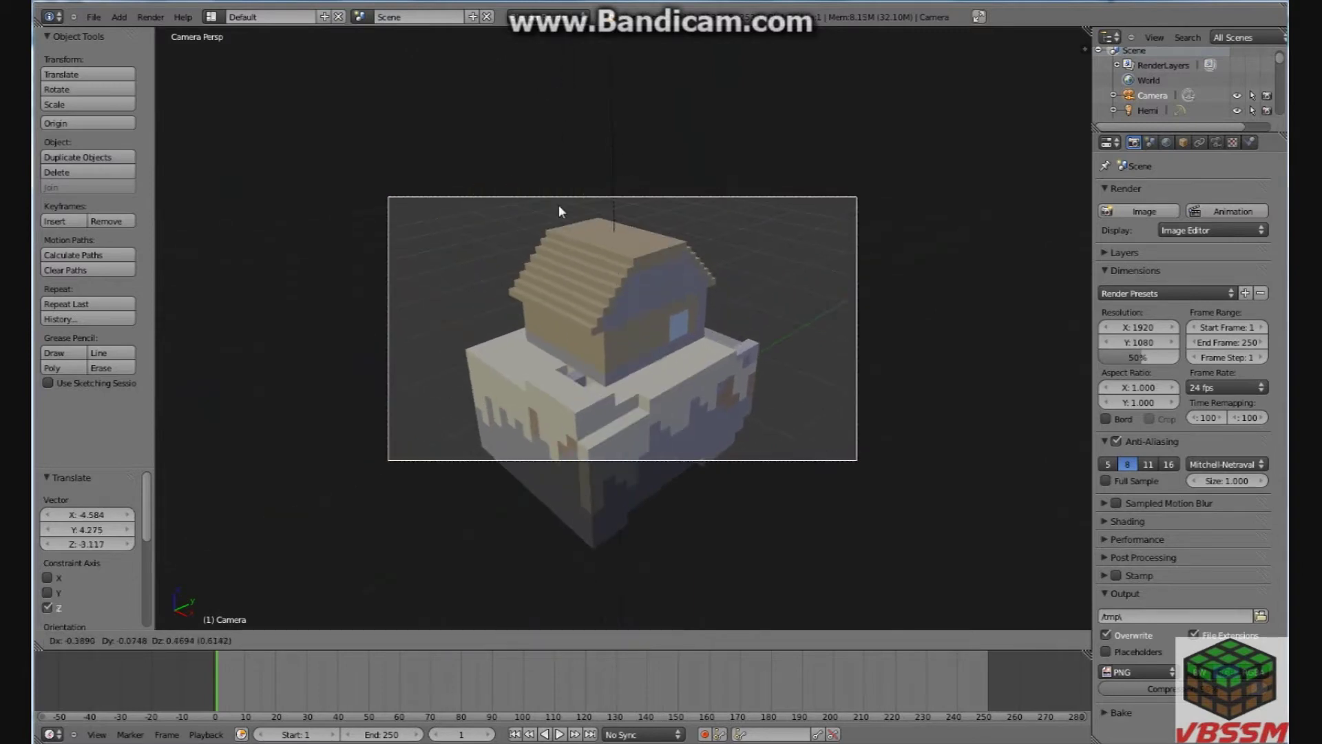
left_click(559, 206)
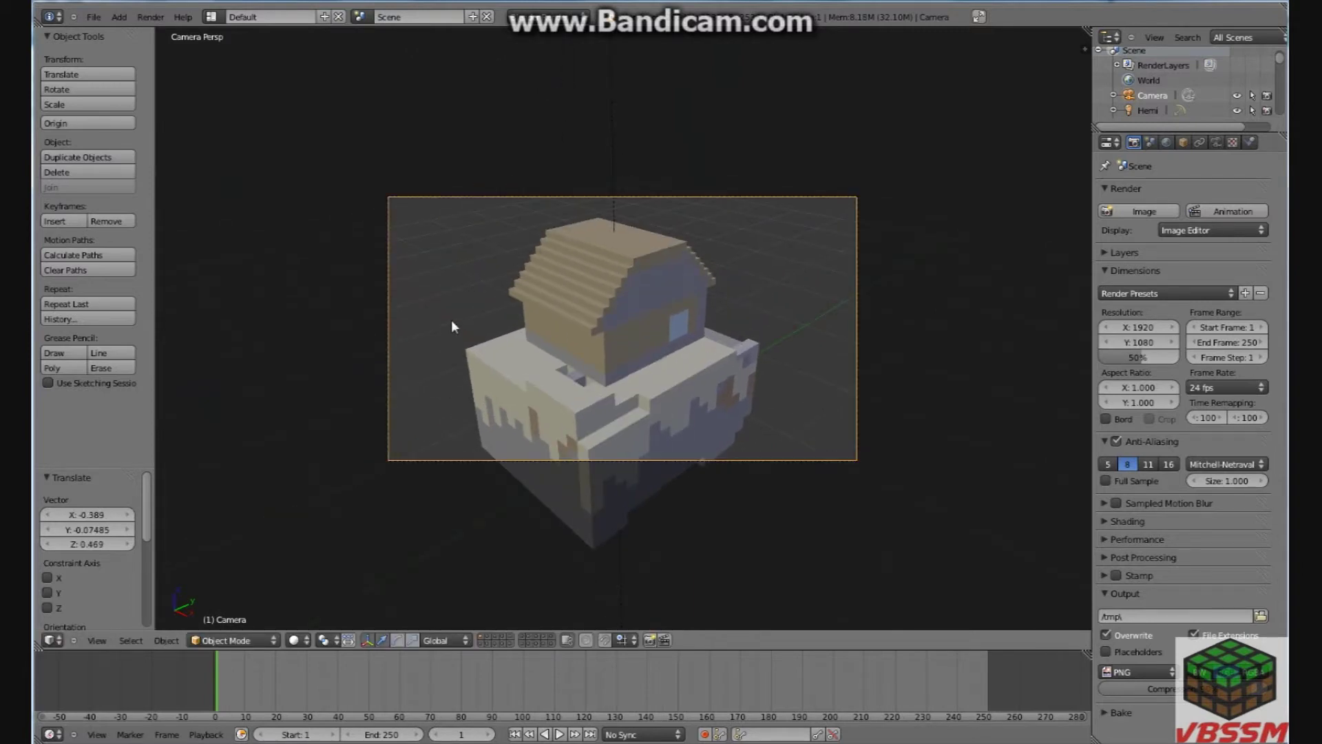
Step: Try rotating the camera about the global Z, X and Y axes in turn
key("r")
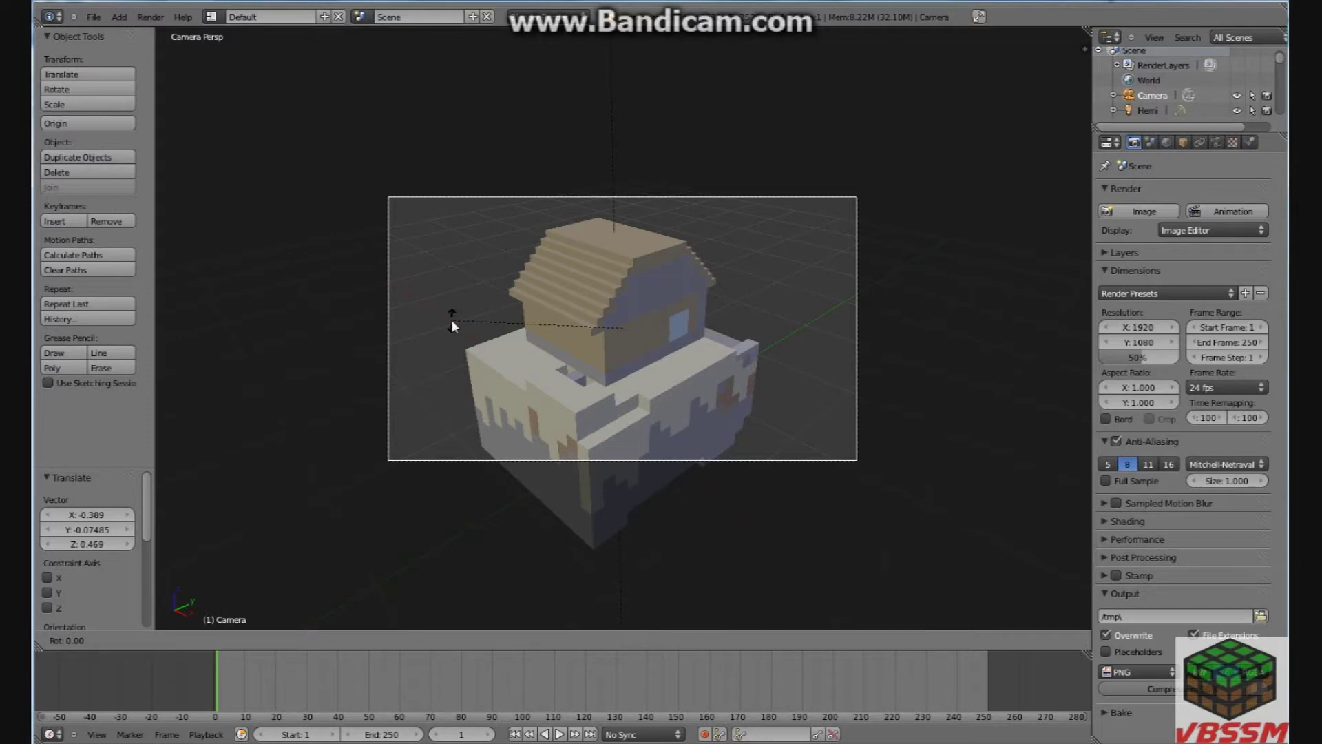
key("z")
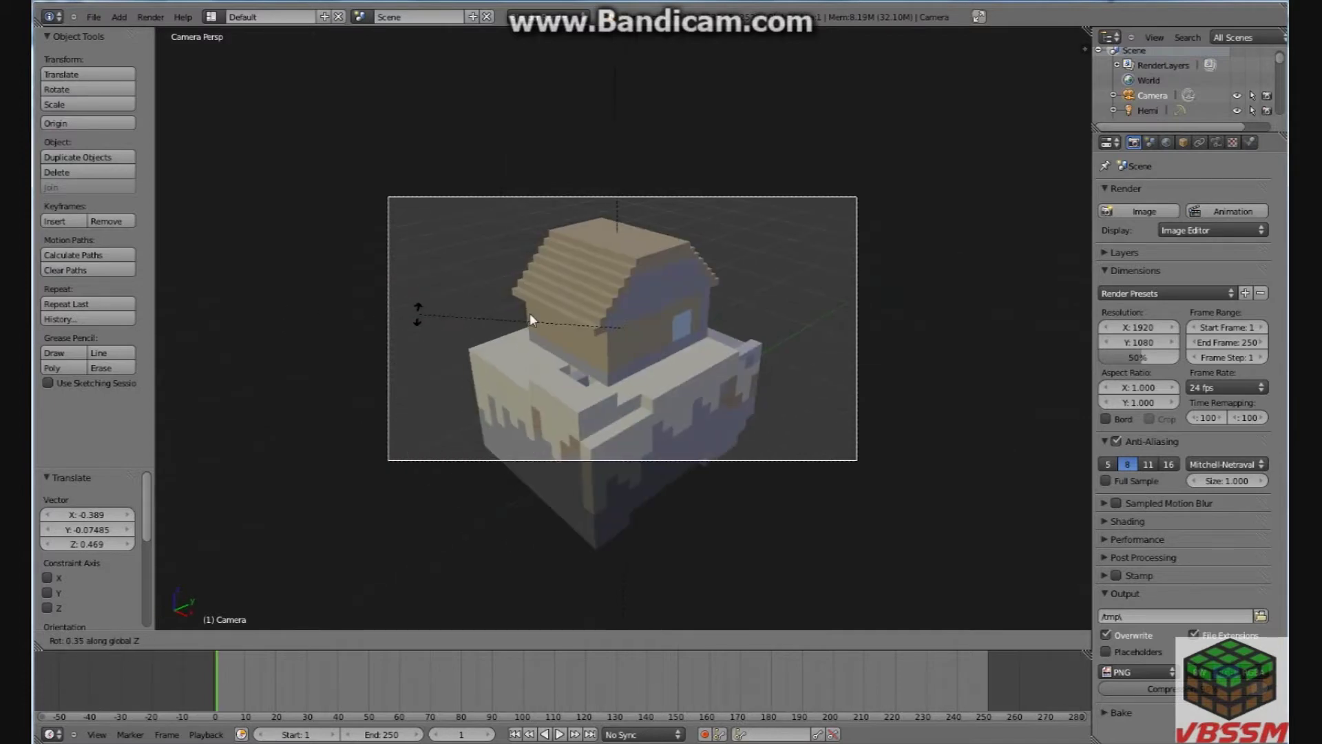
key("Escape")
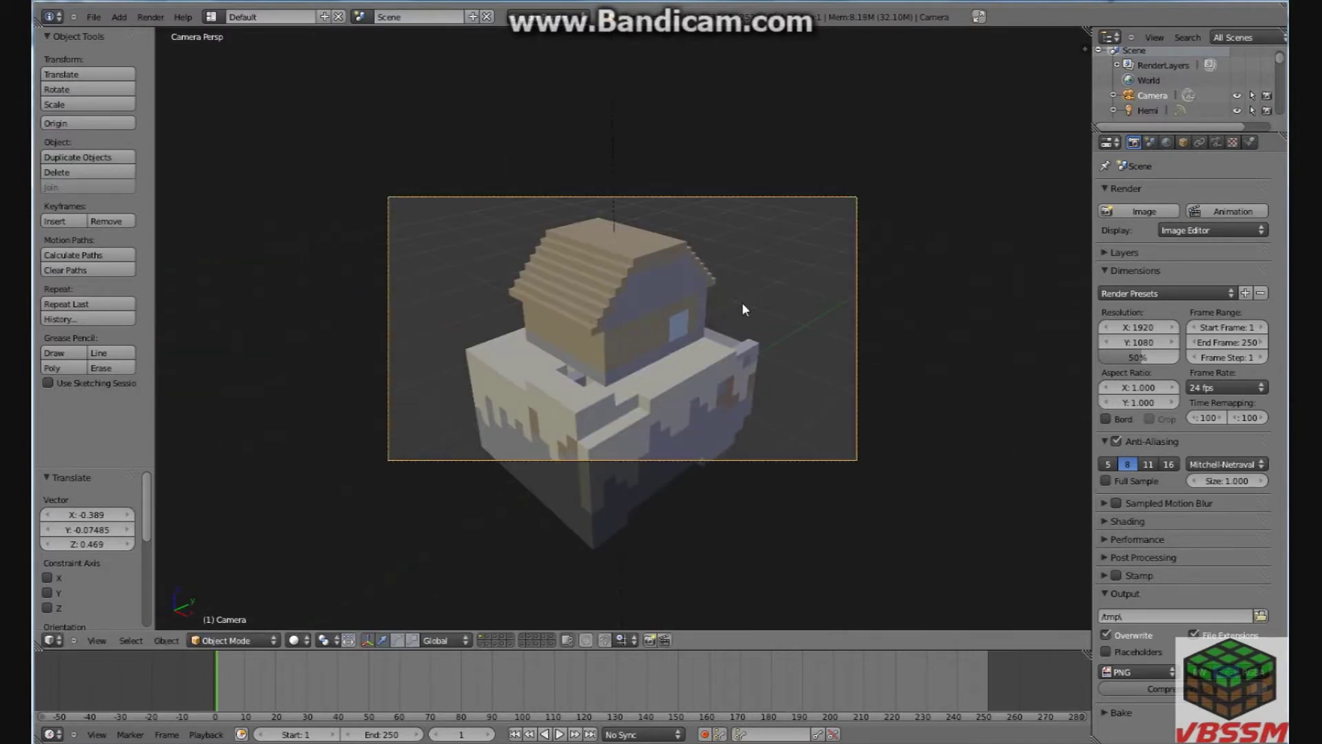
key("r")
key("x")
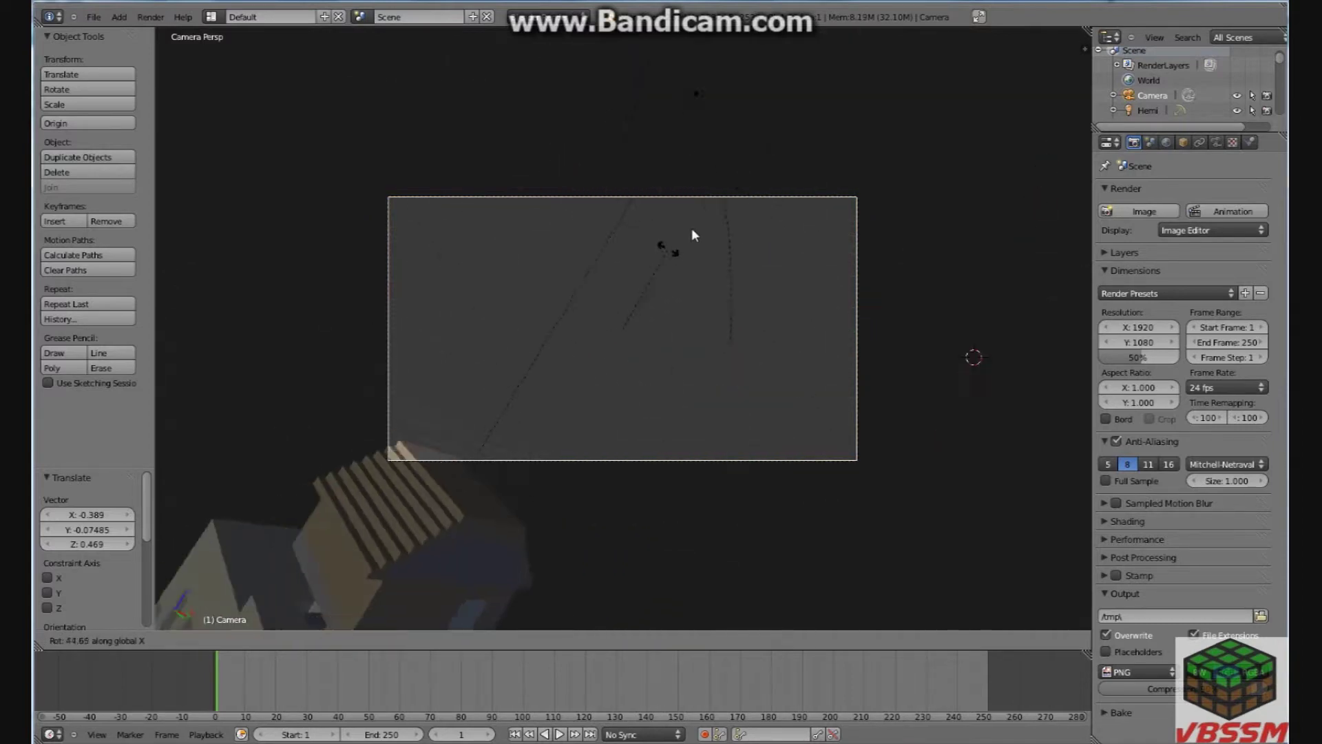
key("Escape")
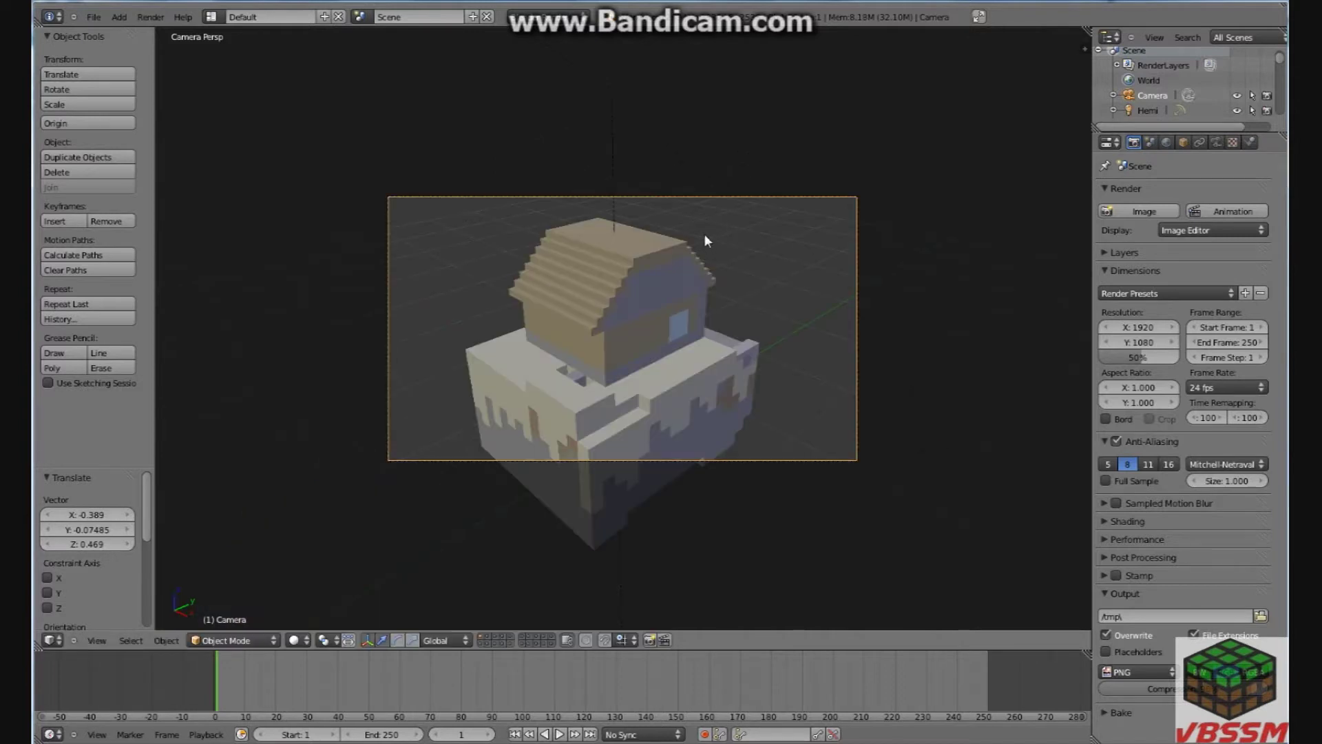
key("r")
key("y")
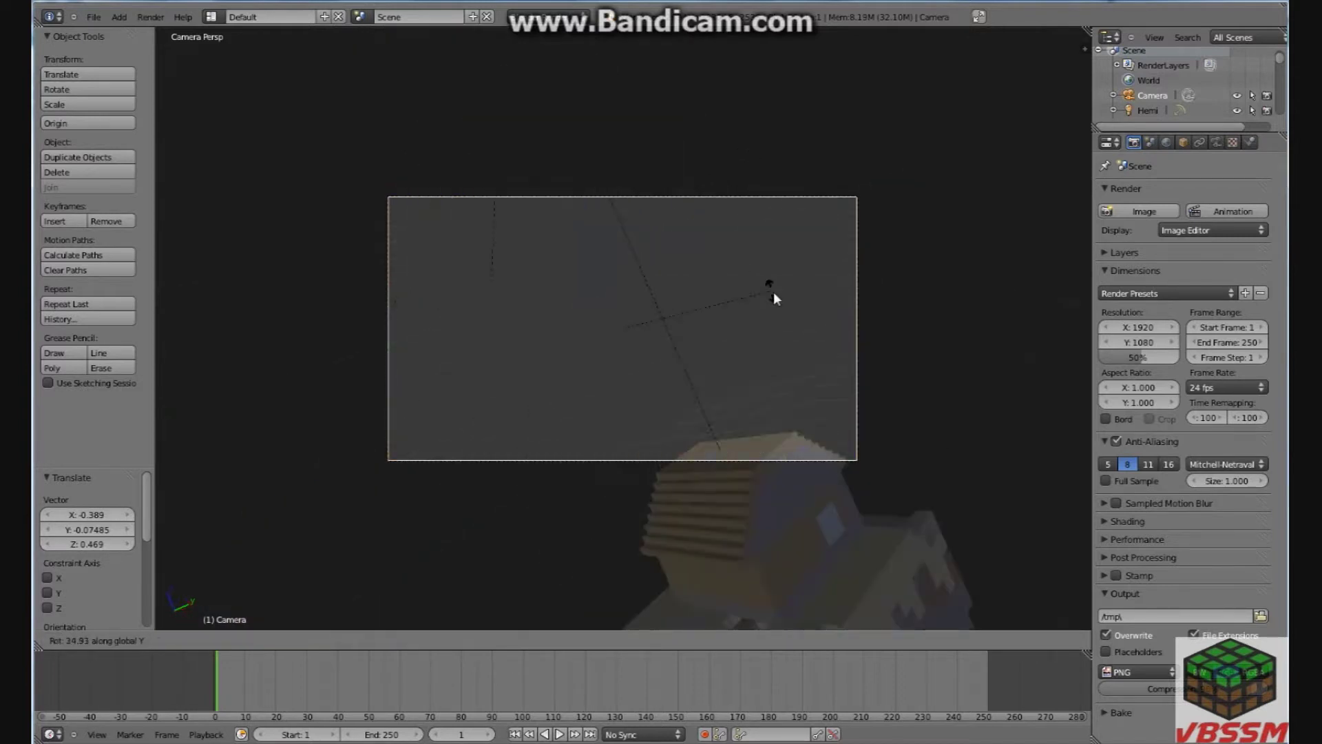
key("Escape")
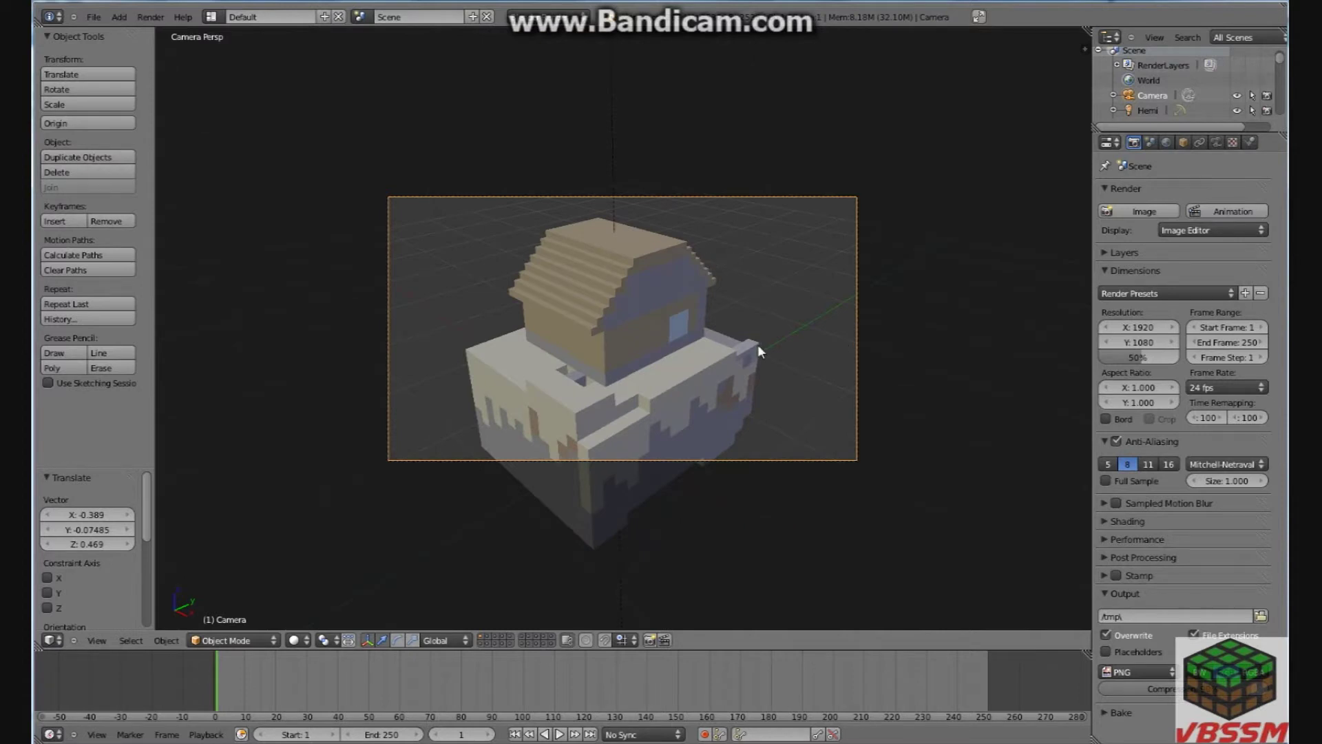
Step: Try rotating the camera freely in the view plane without an axis constraint
key("r")
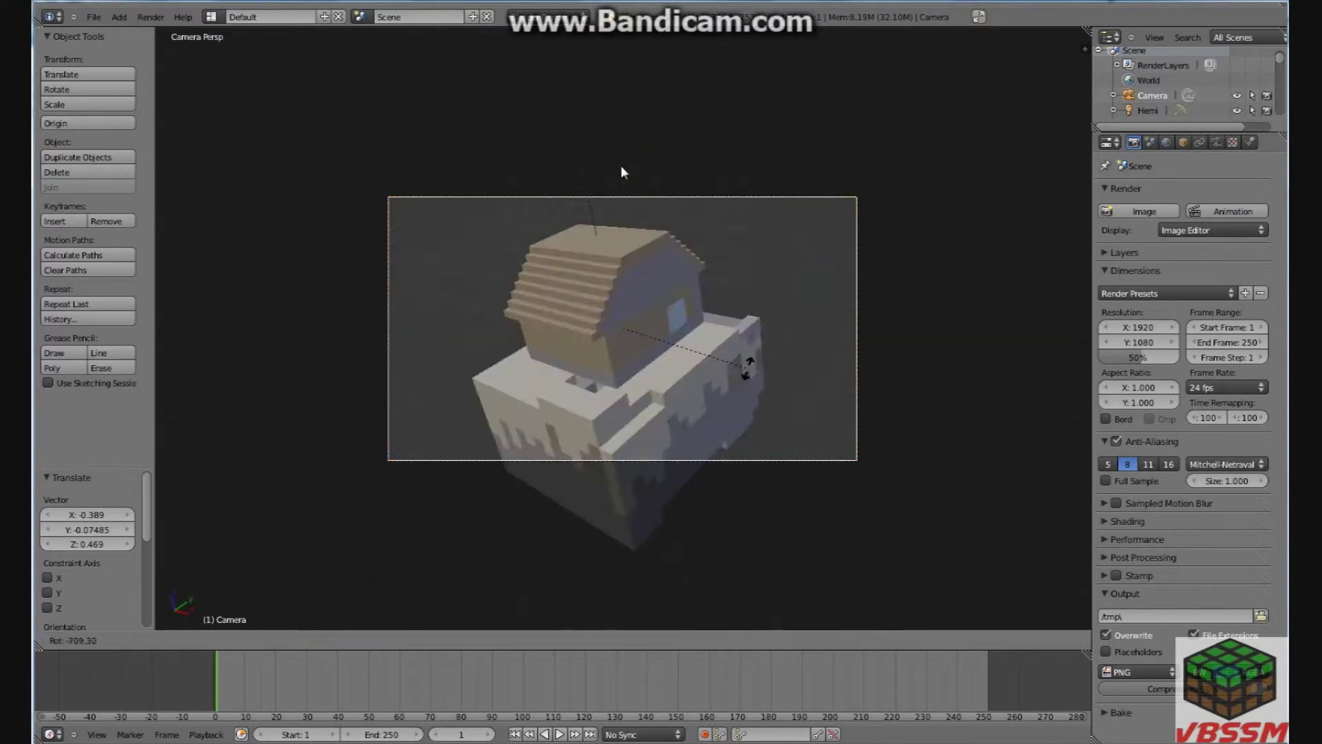
key("Escape")
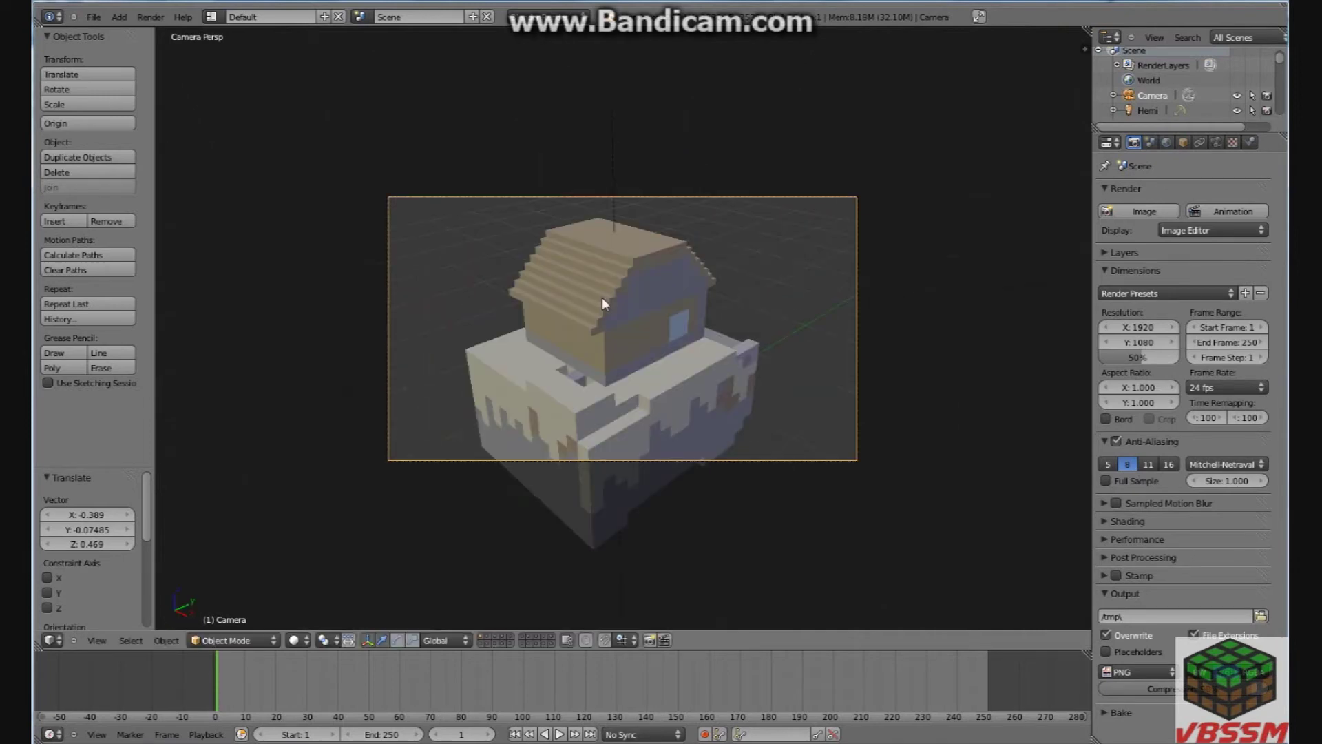
key("r")
key("Escape")
key("r")
key("Escape")
Step: Start an append and open andrew model.blend from the Finished Model folder
middle_click_drag(686, 307, 723, 315)
scroll(716, 316, "down", 5)
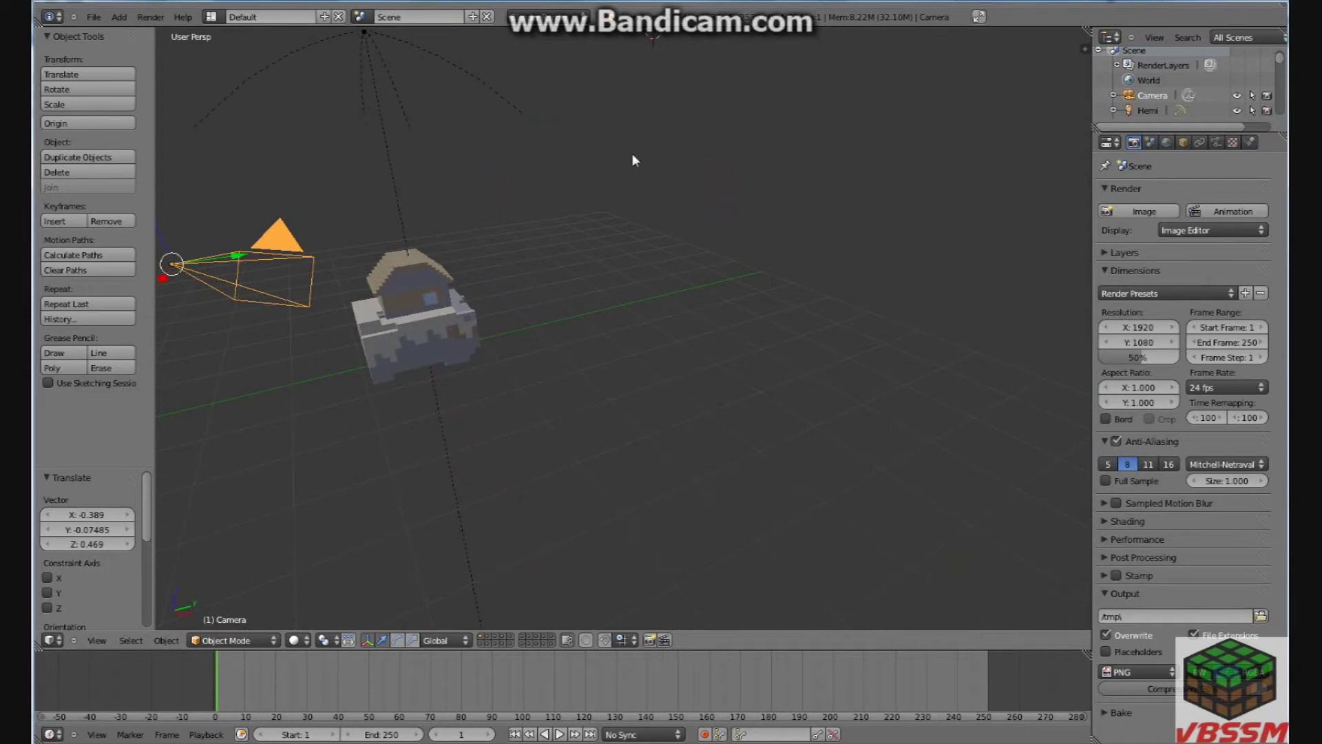
left_click(96, 20)
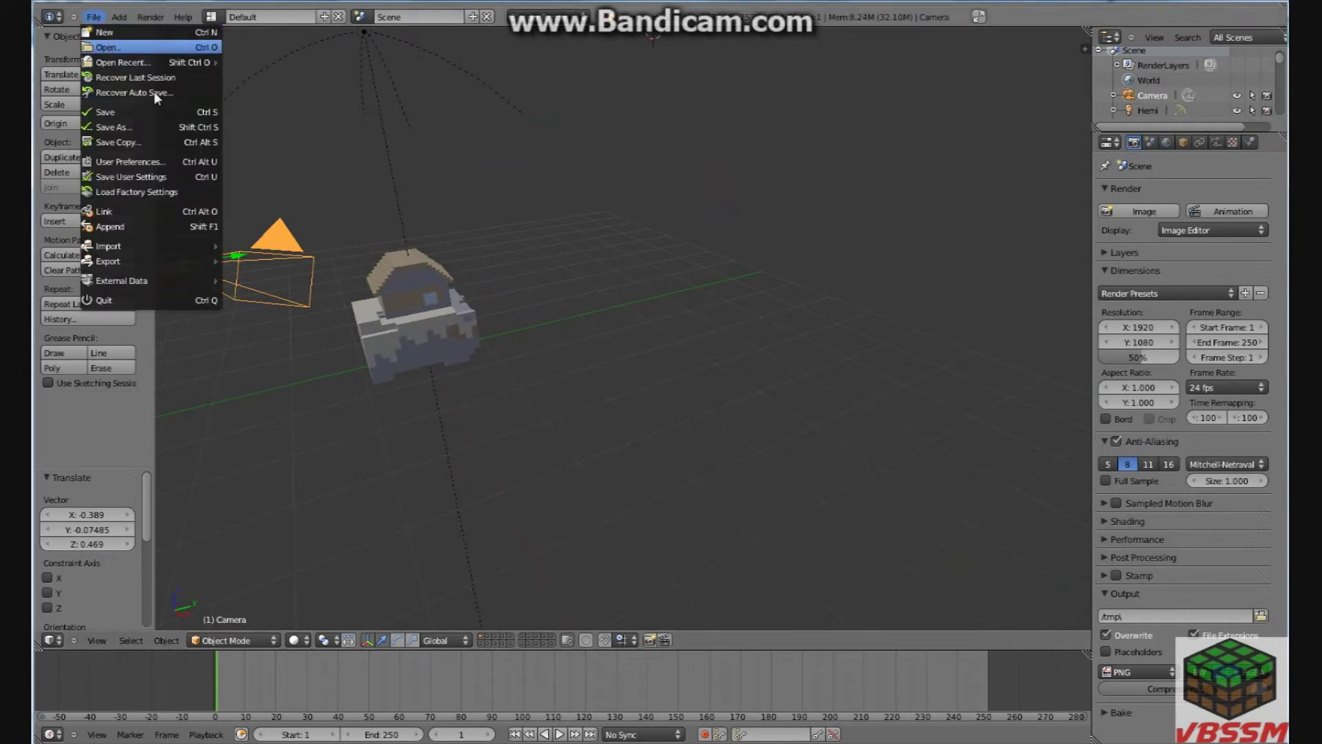
left_click(131, 227)
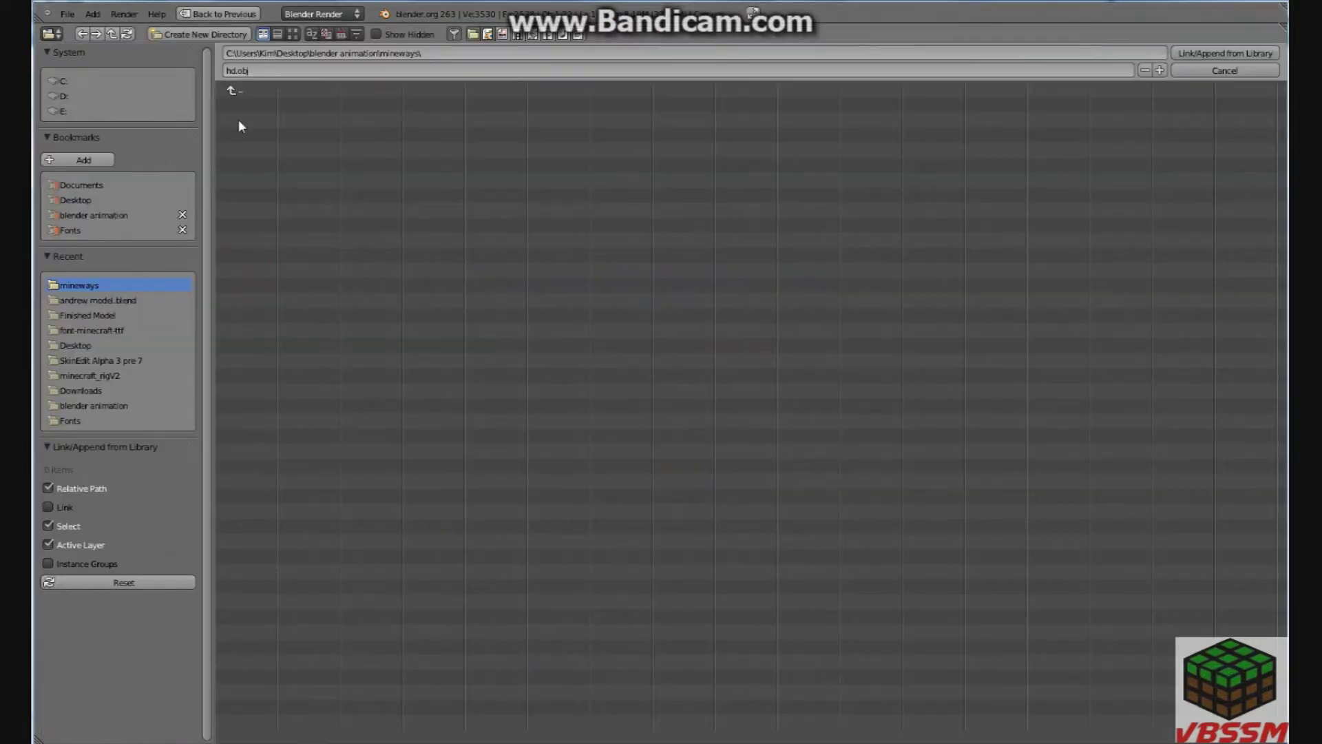
left_click(94, 317)
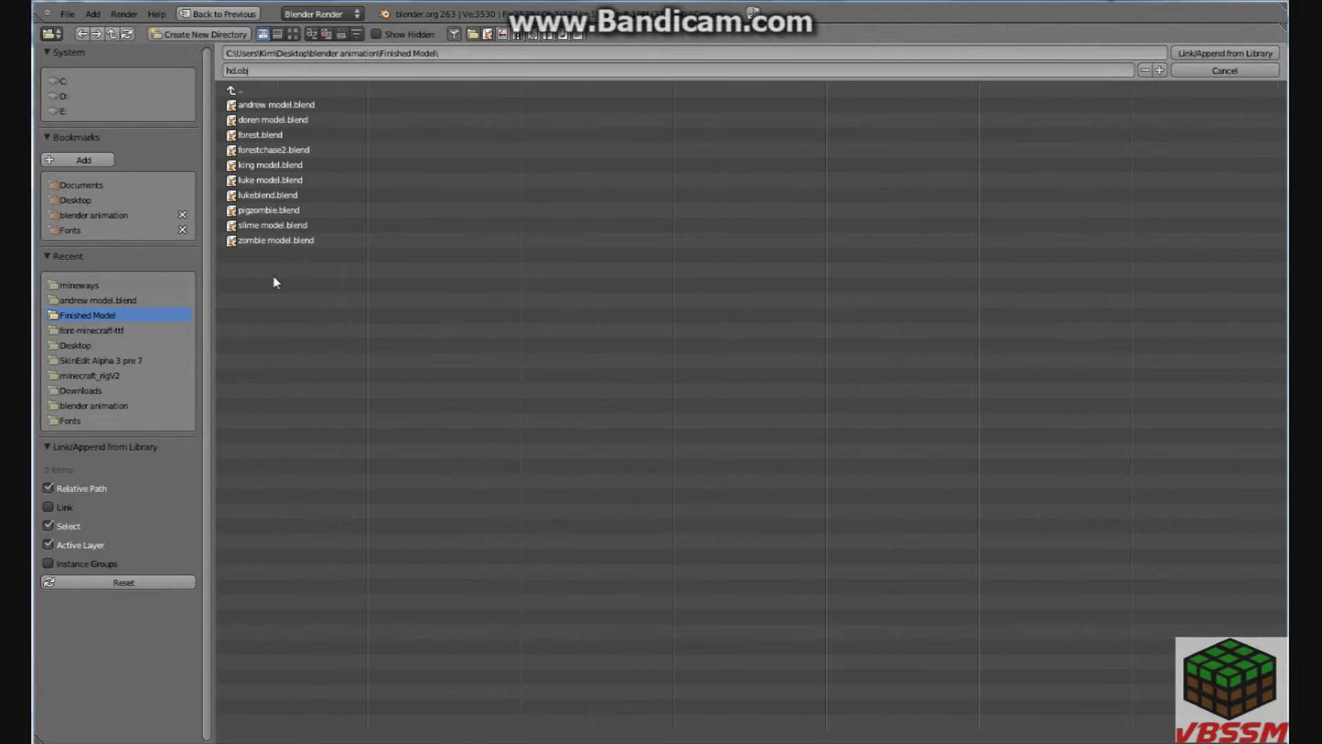
double_click(303, 103)
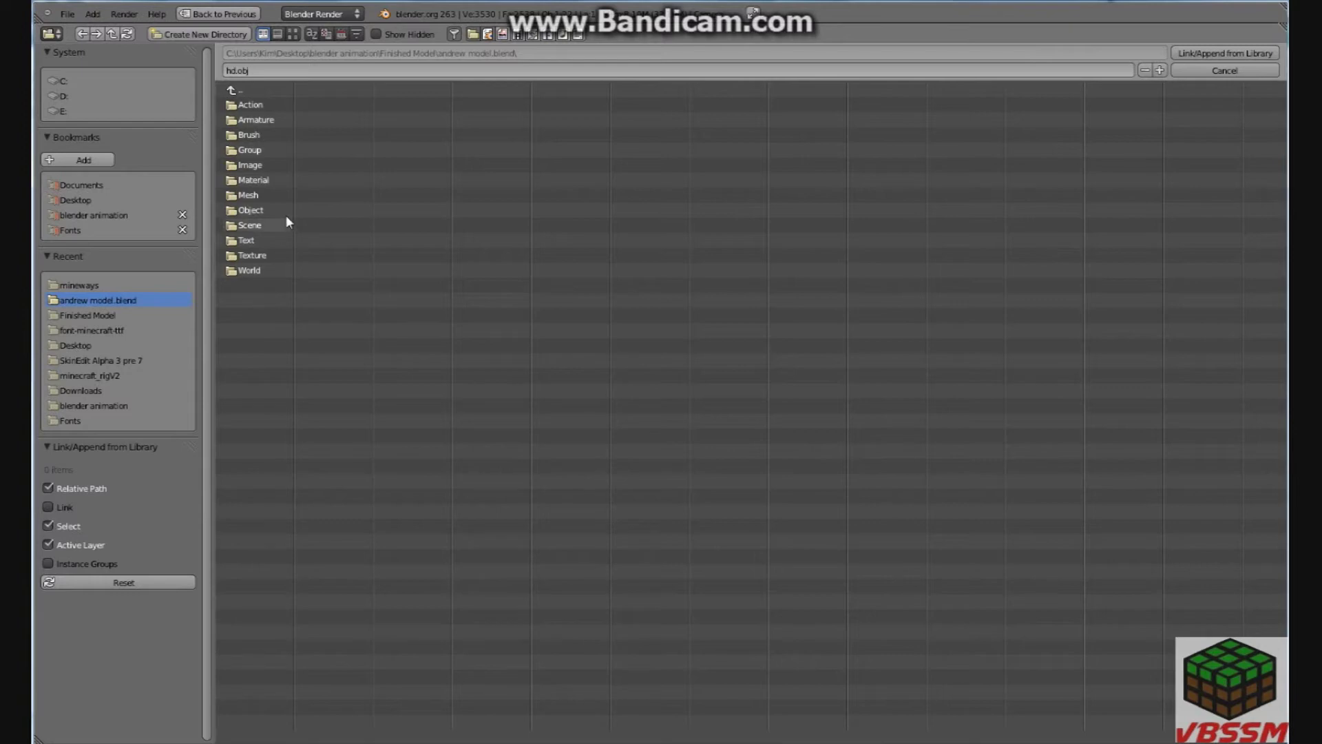
Step: Look through the Material, Scene and Object categories of the model file
left_click(274, 178)
left_click(234, 90)
left_click(253, 223)
left_click(238, 90)
left_click(250, 210)
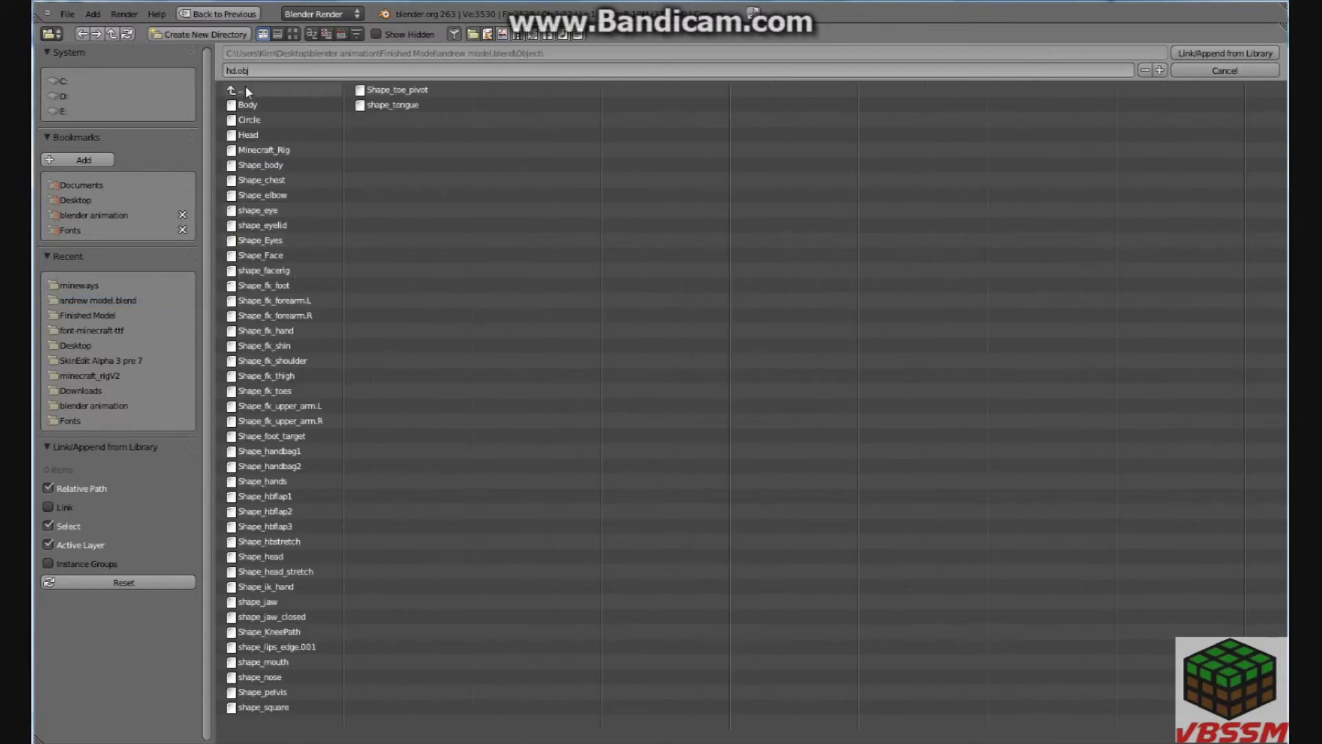
left_click(246, 89)
Step: Append every item in the Object category of andrew model.blend to the scene
left_click(259, 211)
left_click_drag(561, 723, 254, 84)
left_click(1211, 57)
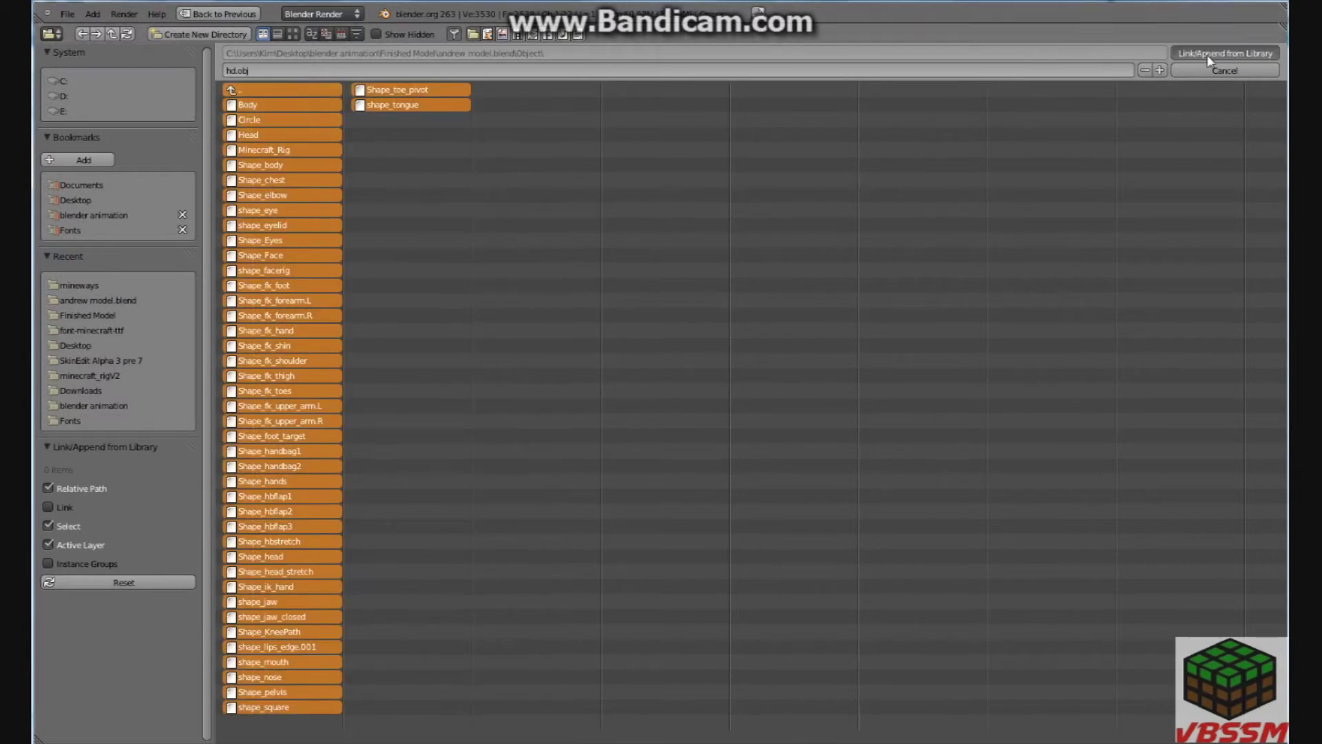
Step: Try selecting the appended character's knee path shape, head and body one by one, and undo those selections
scroll(561, 223, "up", 3, "ctrl")
scroll(573, 223, "up", 3, "ctrl")
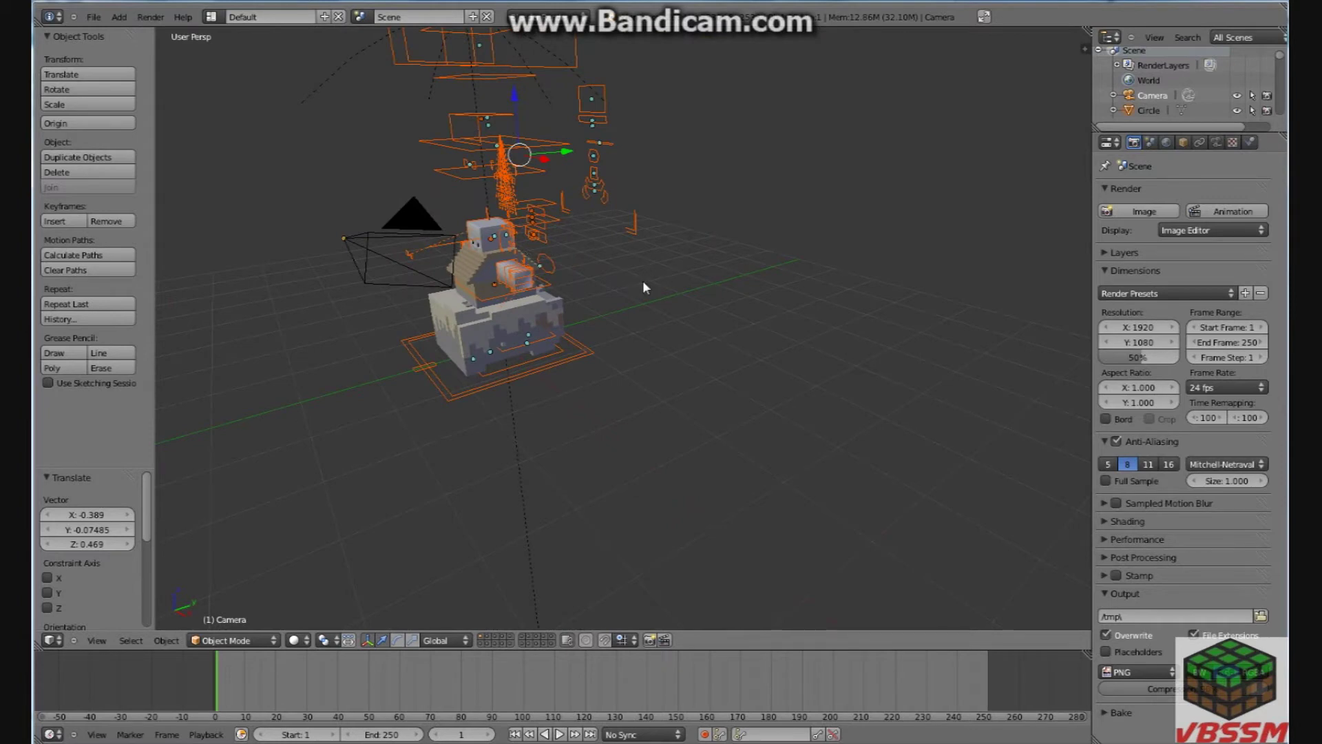
scroll(641, 276, "up", 4, "ctrl")
right_click(652, 194)
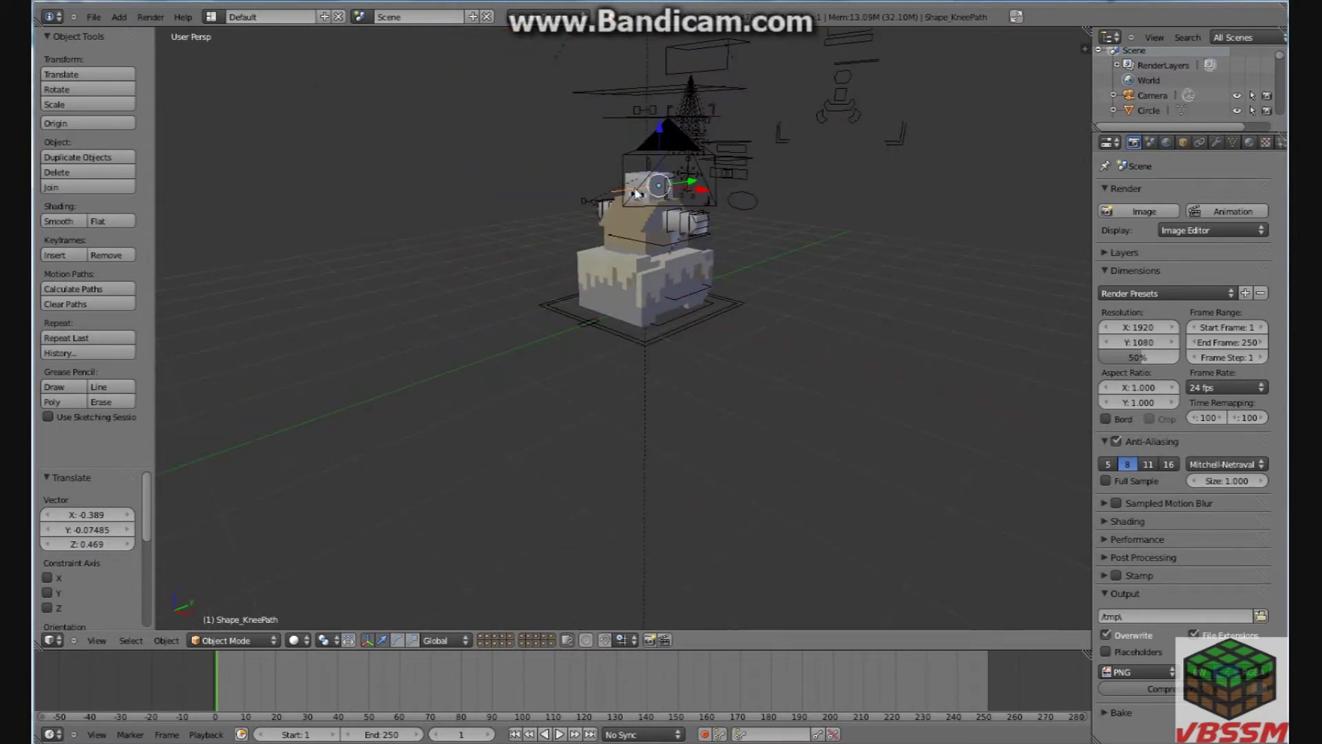
scroll(761, 271, "up", 4)
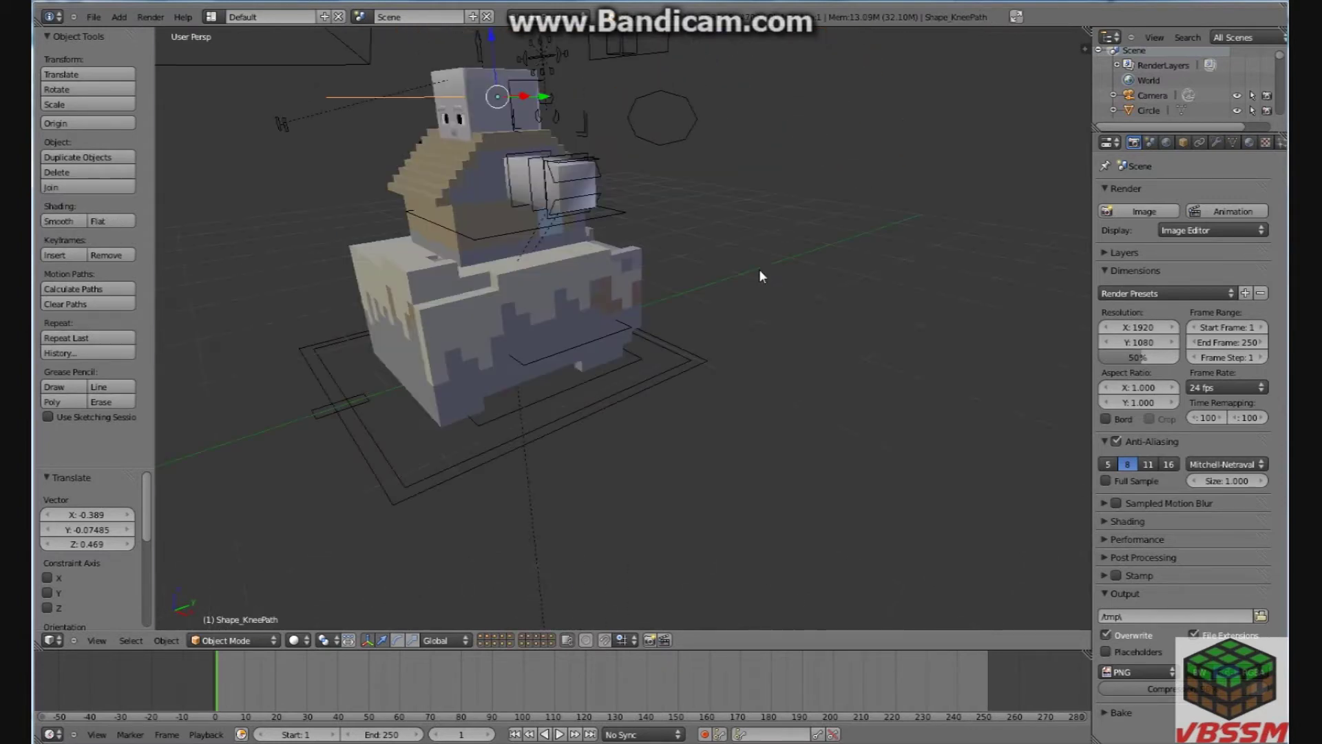
scroll(740, 269, "up", 3)
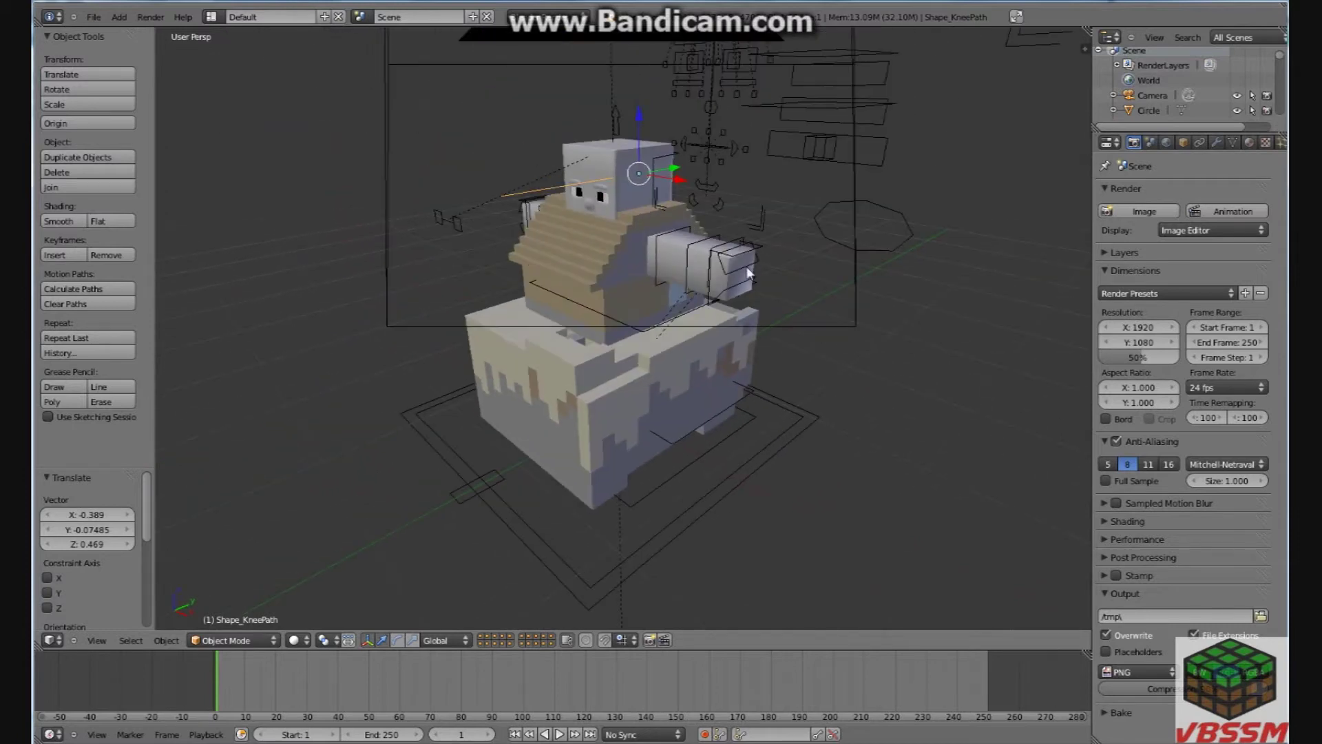
right_click(611, 153)
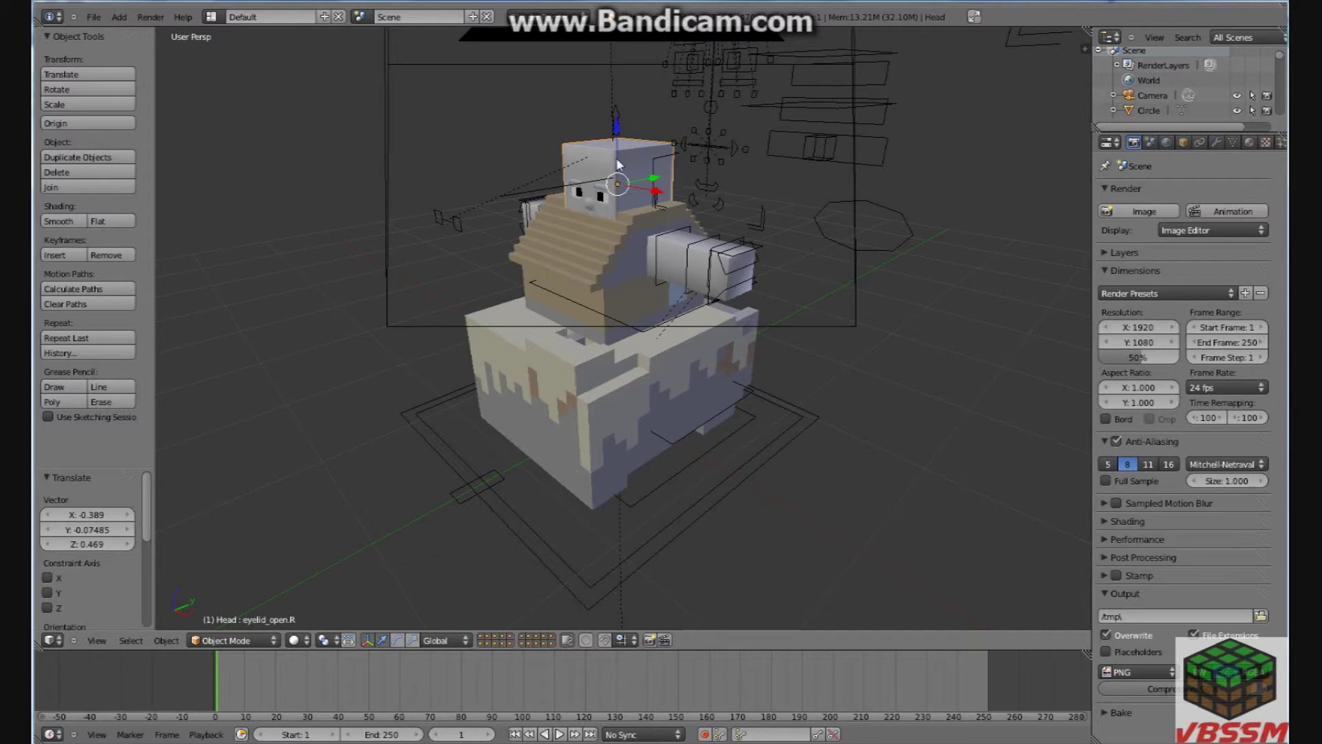
right_click(680, 253)
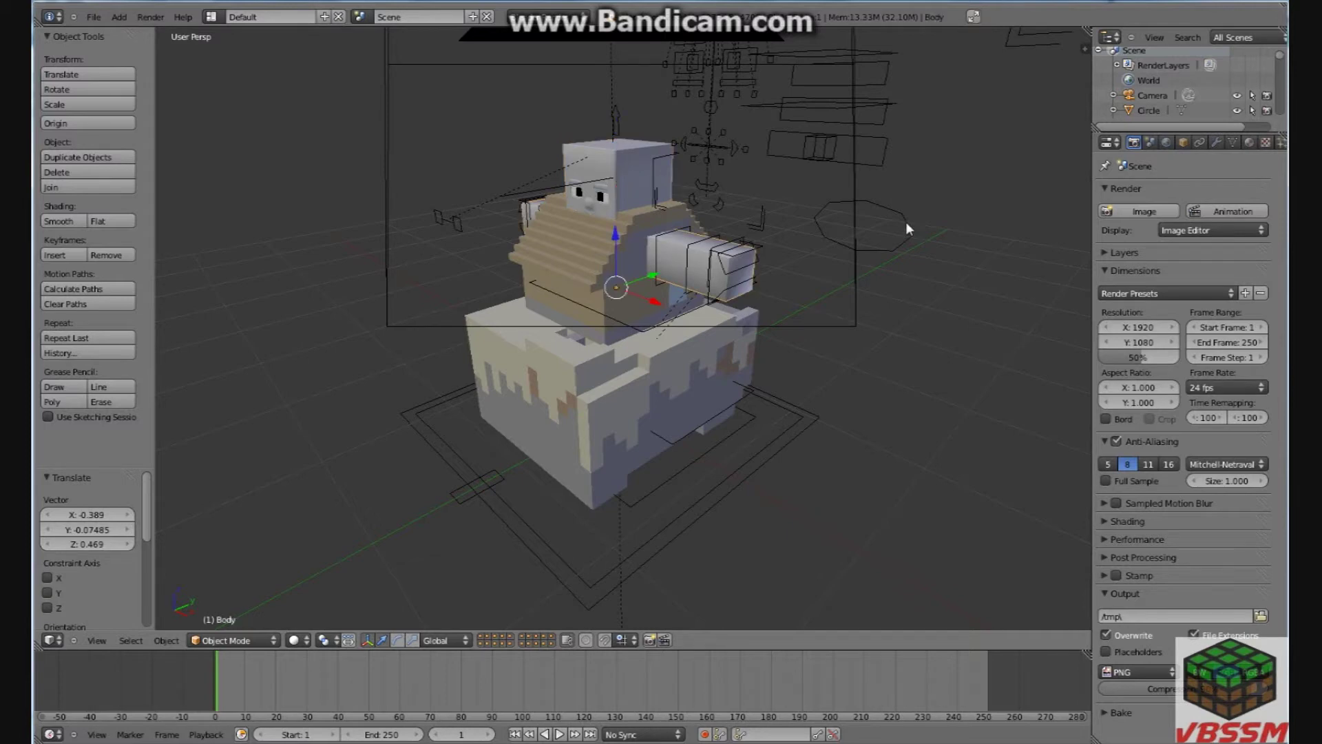
key("a")
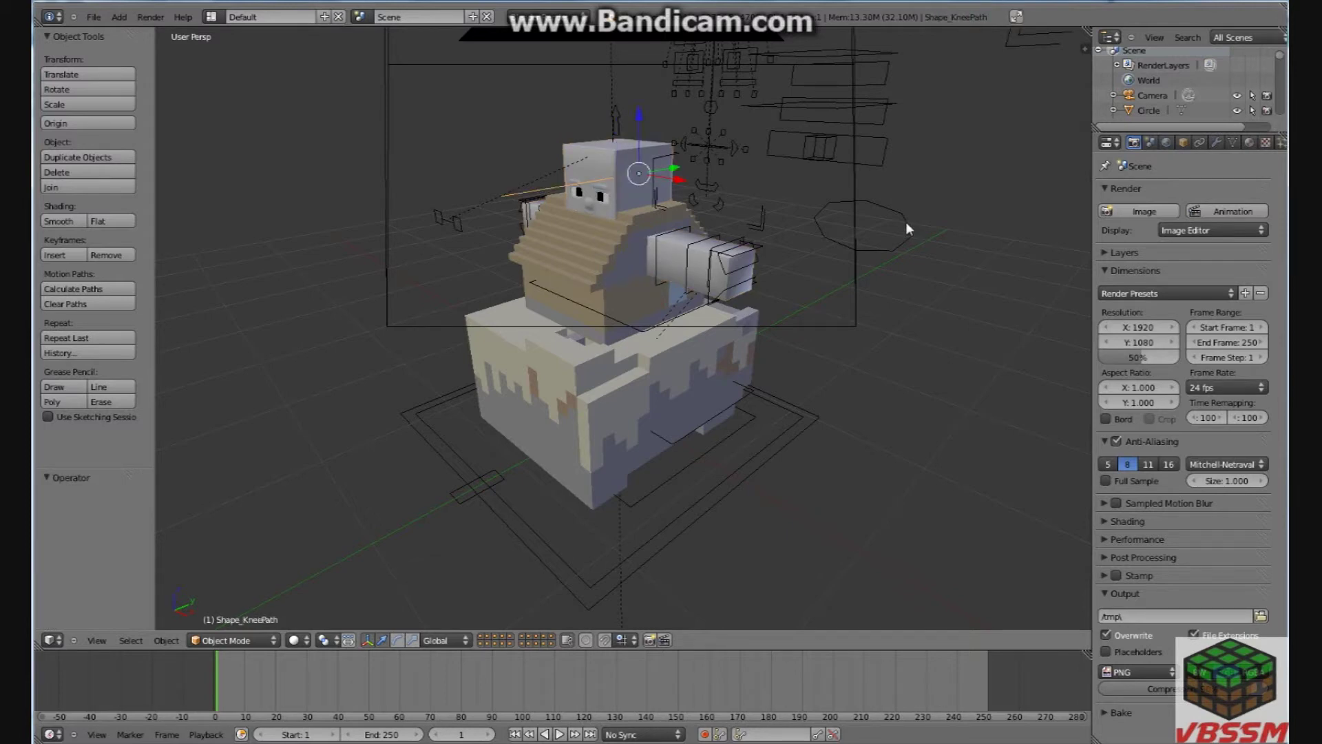
key("a")
scroll(907, 223, "down", 8)
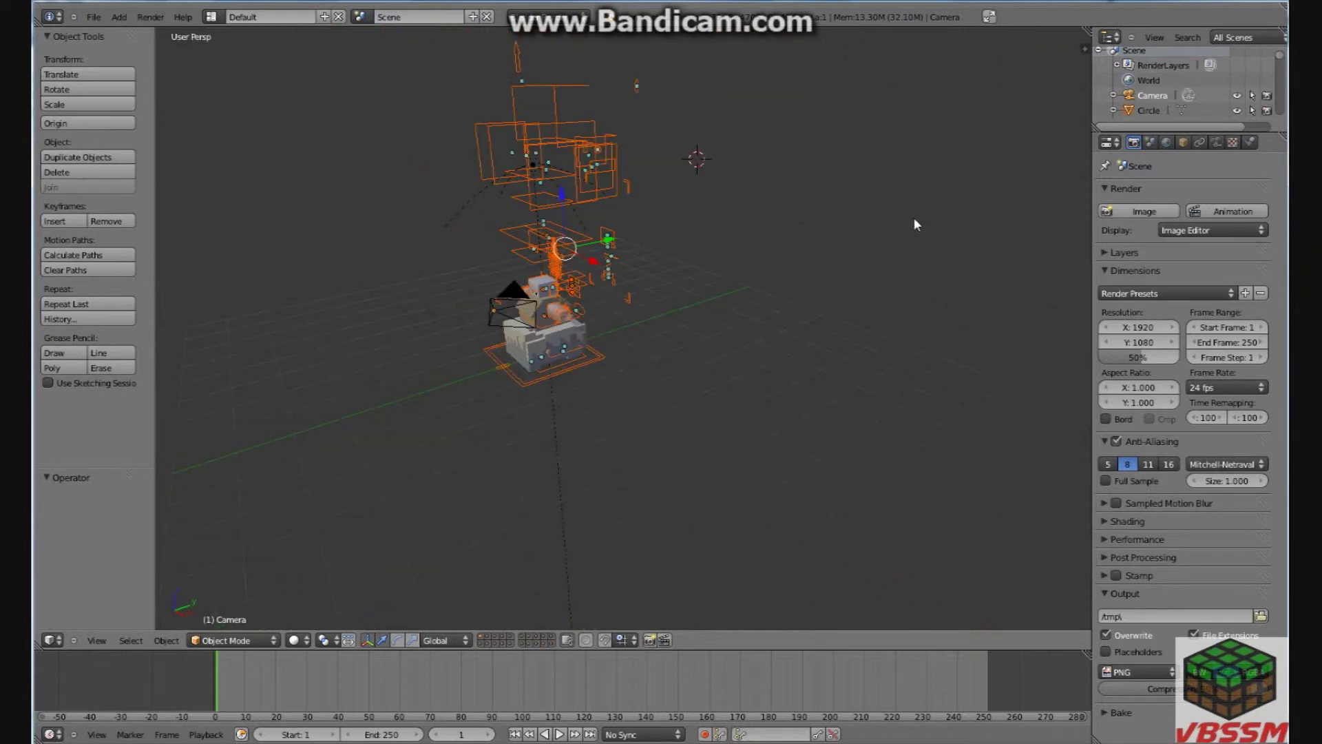
mouse_move(857, 230)
middle_mouse_down()
mouse_move(876, 219)
mouse_move(855, 221)
middle_mouse_up()
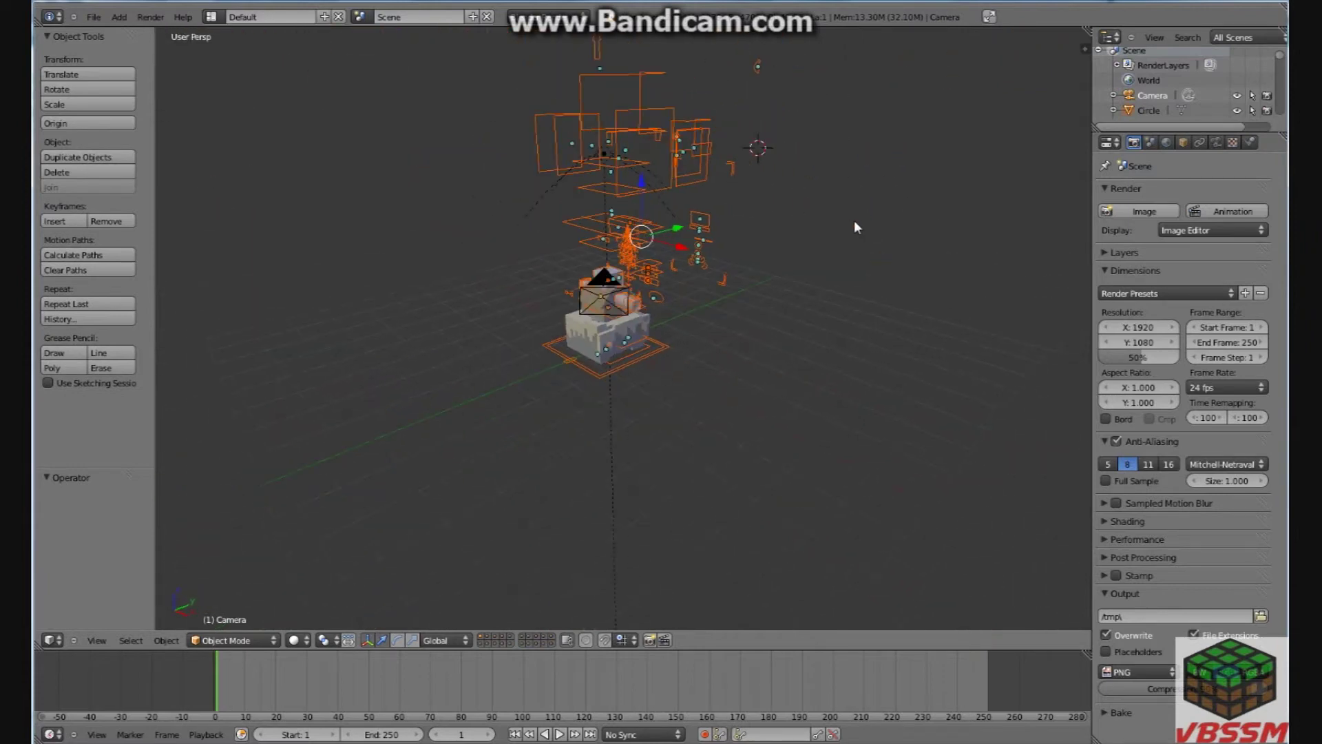
Step: Try deselecting everything in the scene, and restore the selection of the whole appended character rig
key("a")
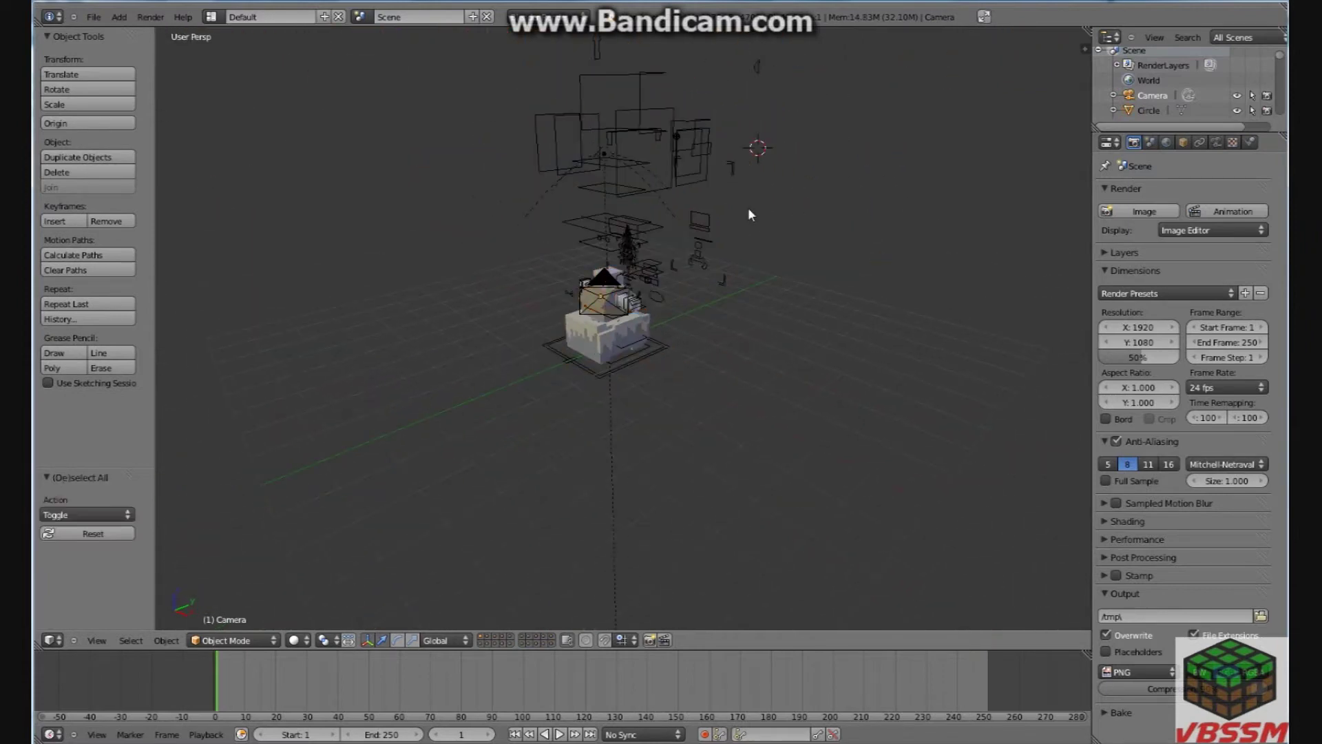
key("a")
key("a")
key("a")
key("a")
key("a")
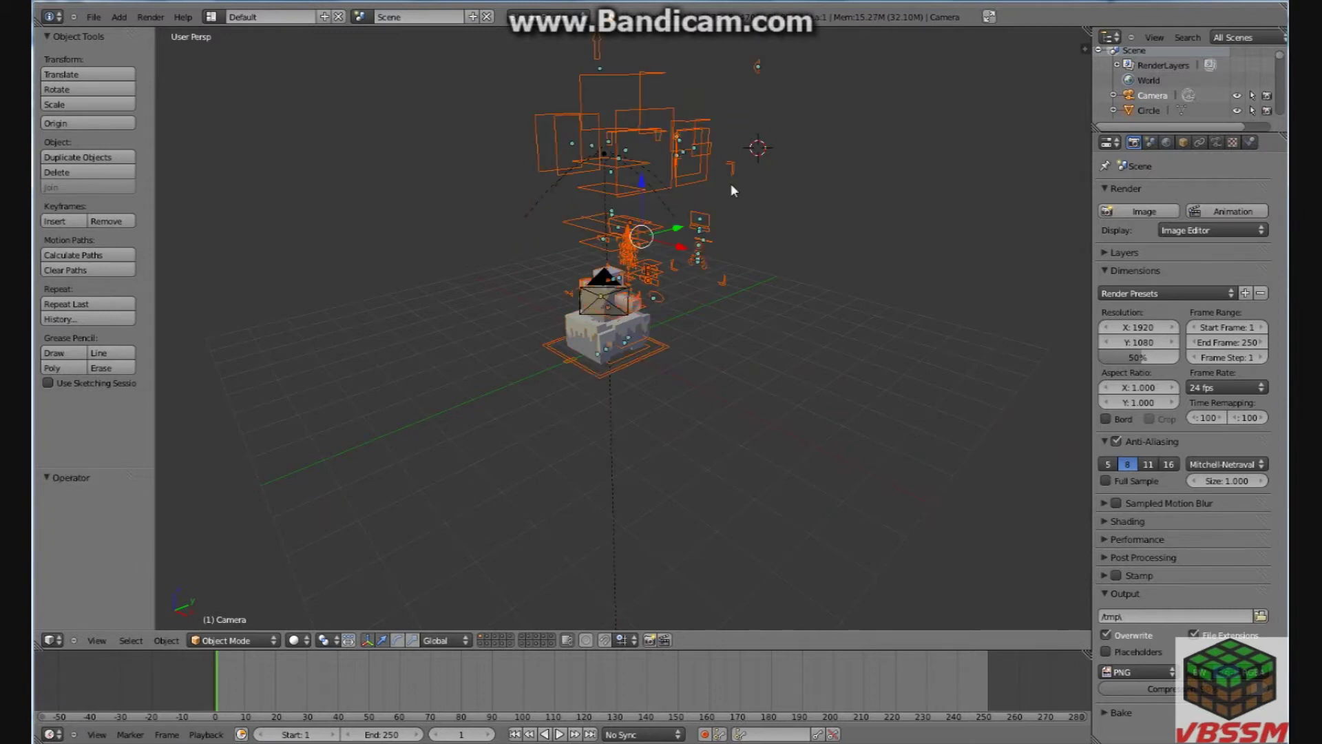
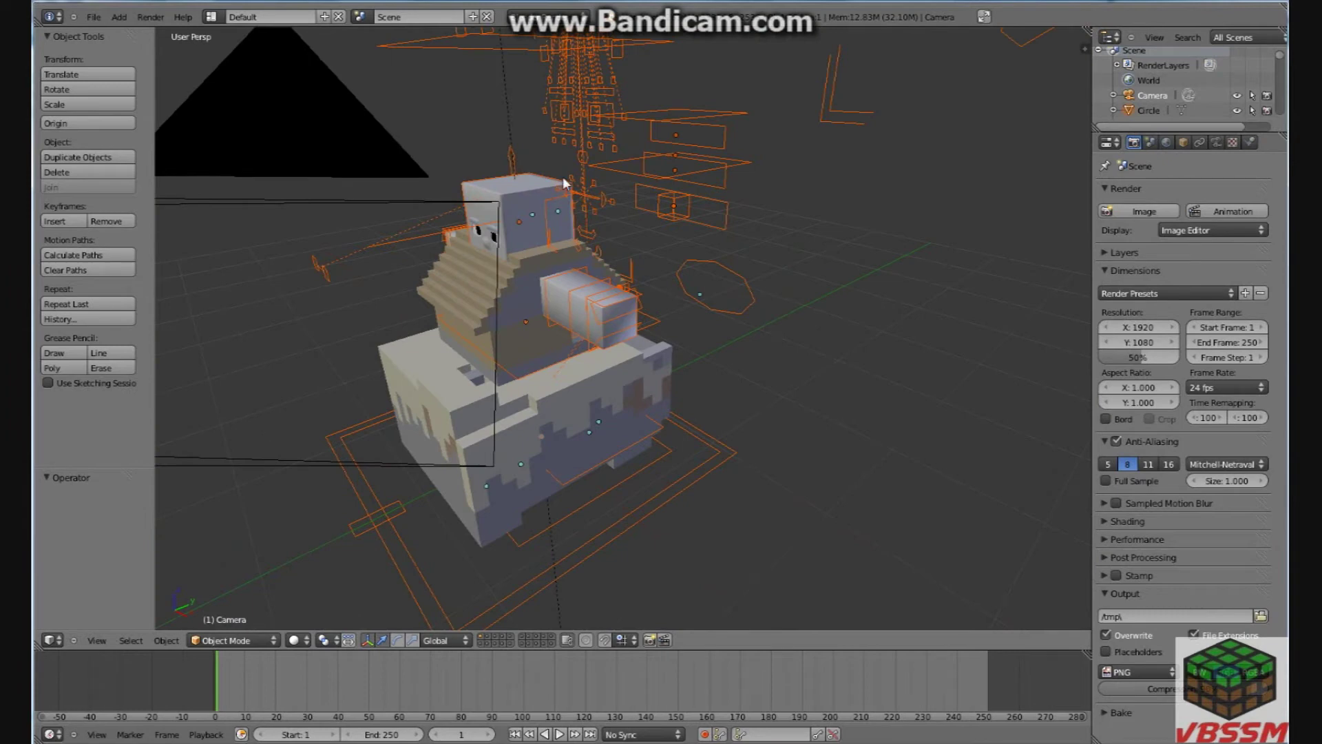
Step: Scale the whole appended character rig uniformly by 0.5
key("s")
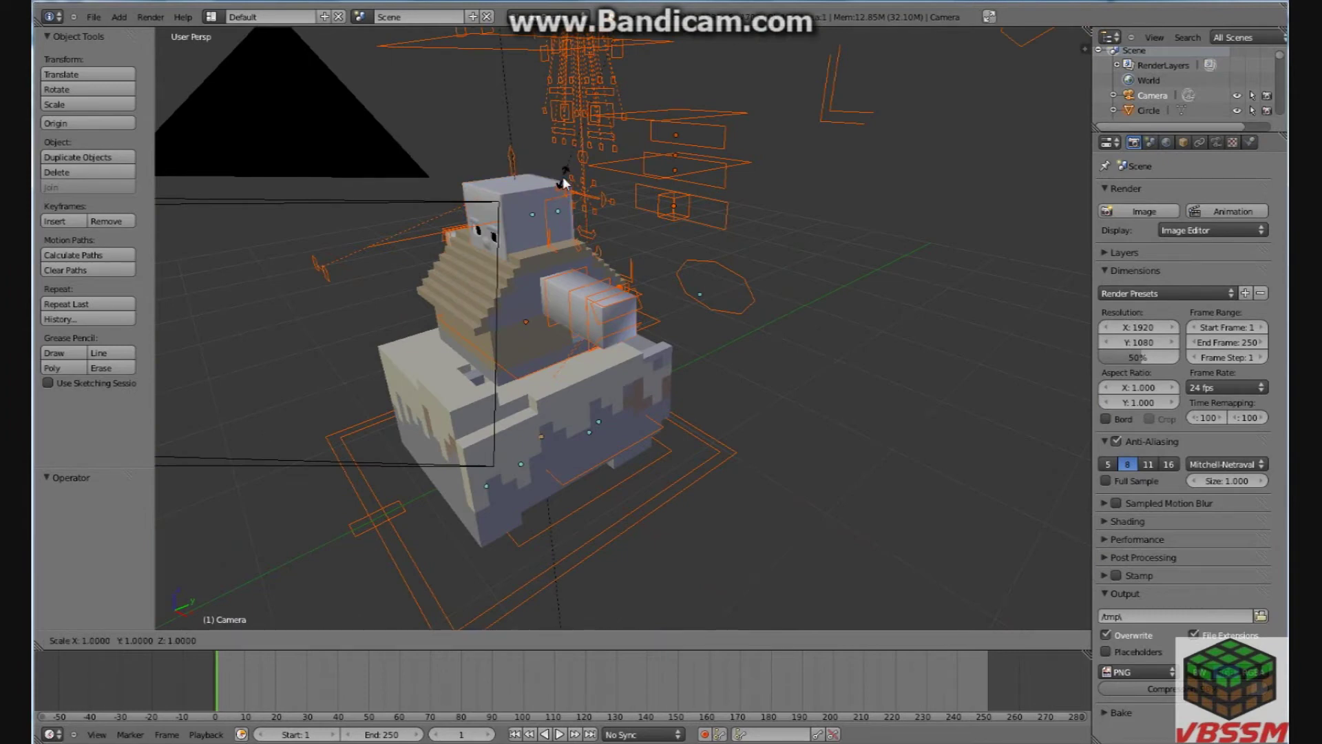
type("0")
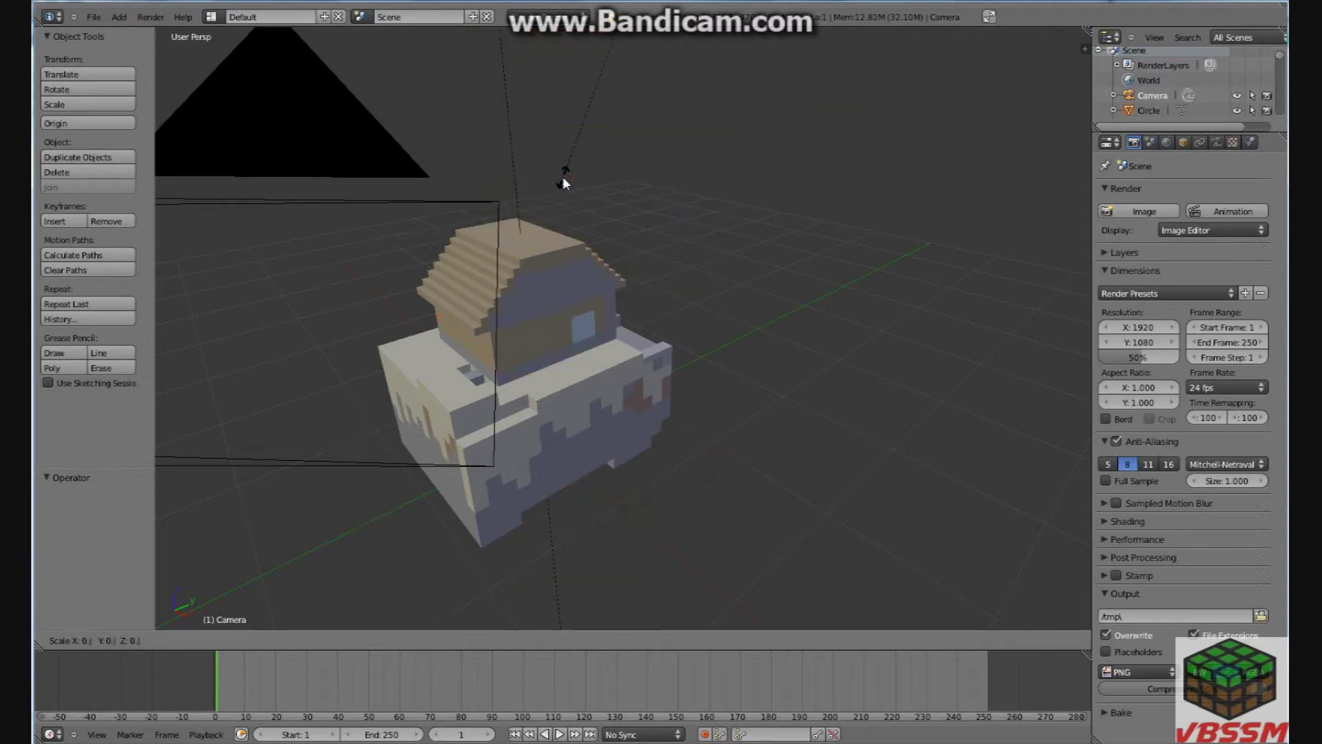
type(".5")
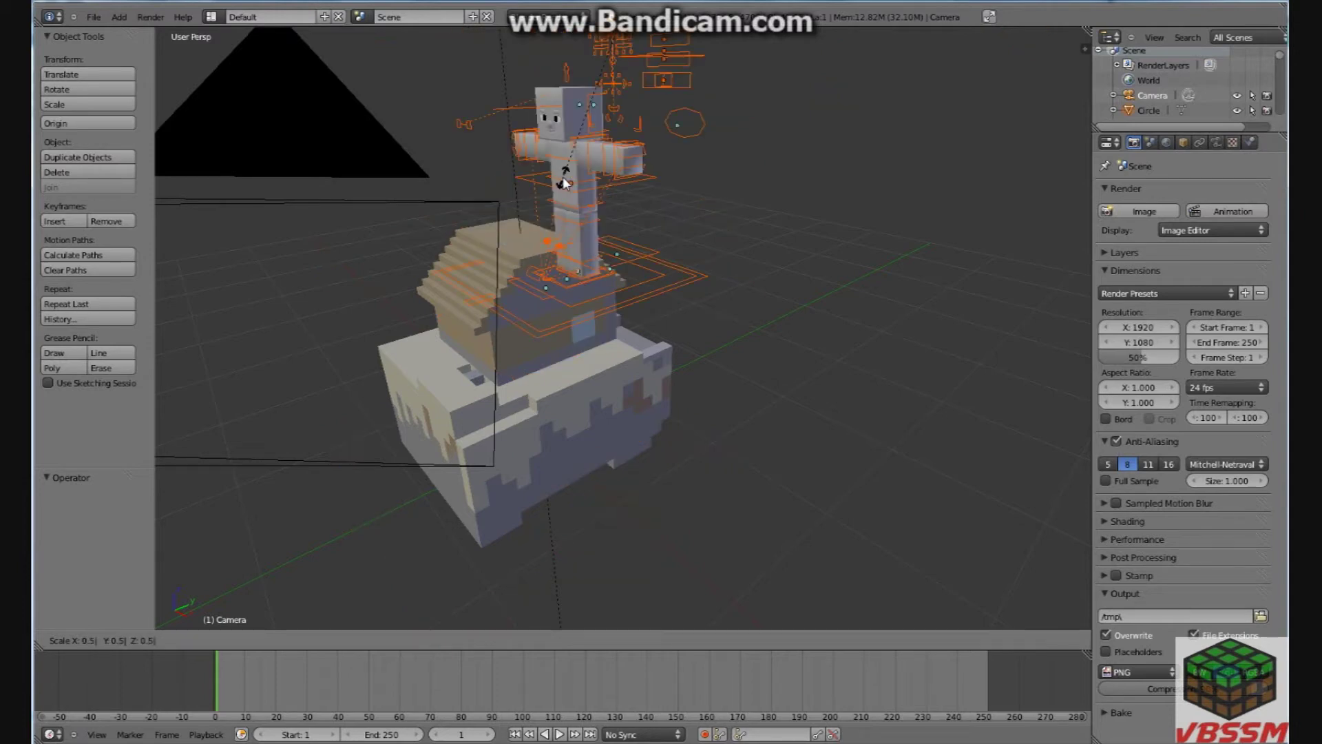
key("Return")
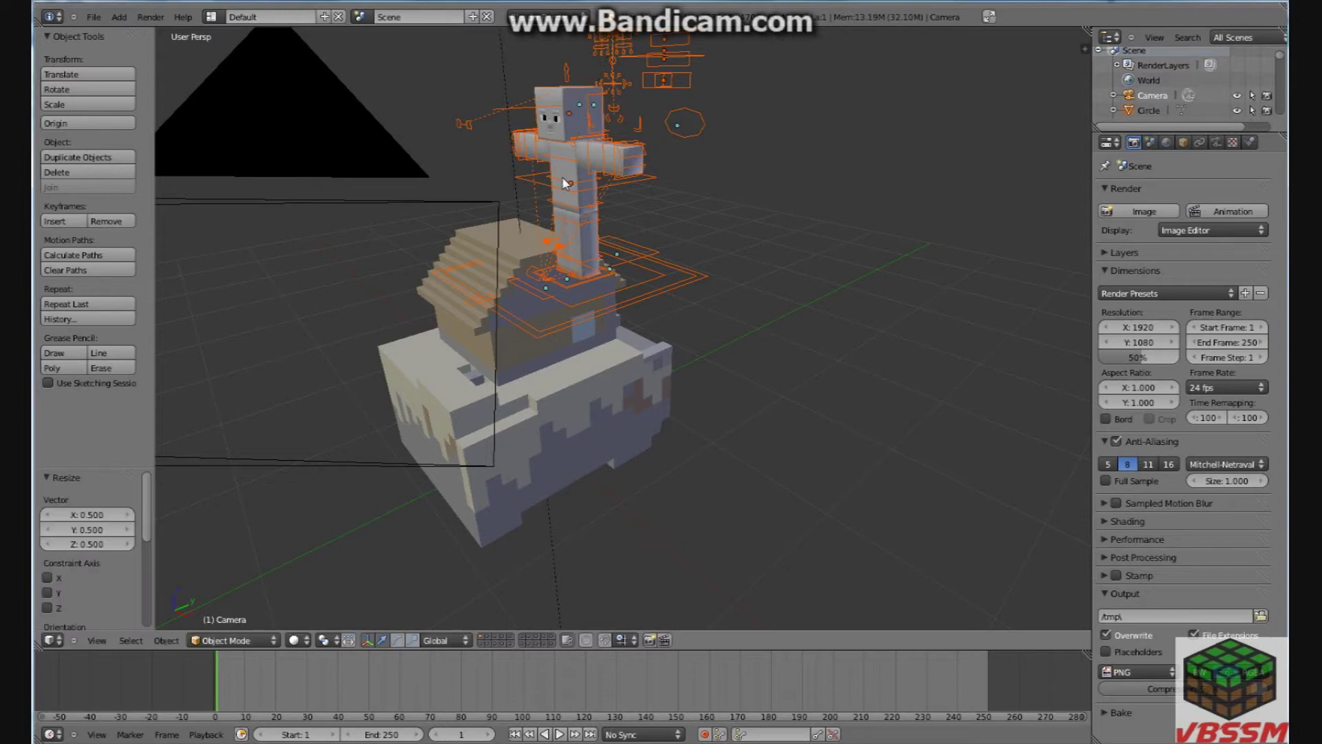
Step: Try a 0.1 scale on the character rig, cancel it, and scale the rig by a further 0.5 instead
middle_click_drag(629, 186, 674, 177)
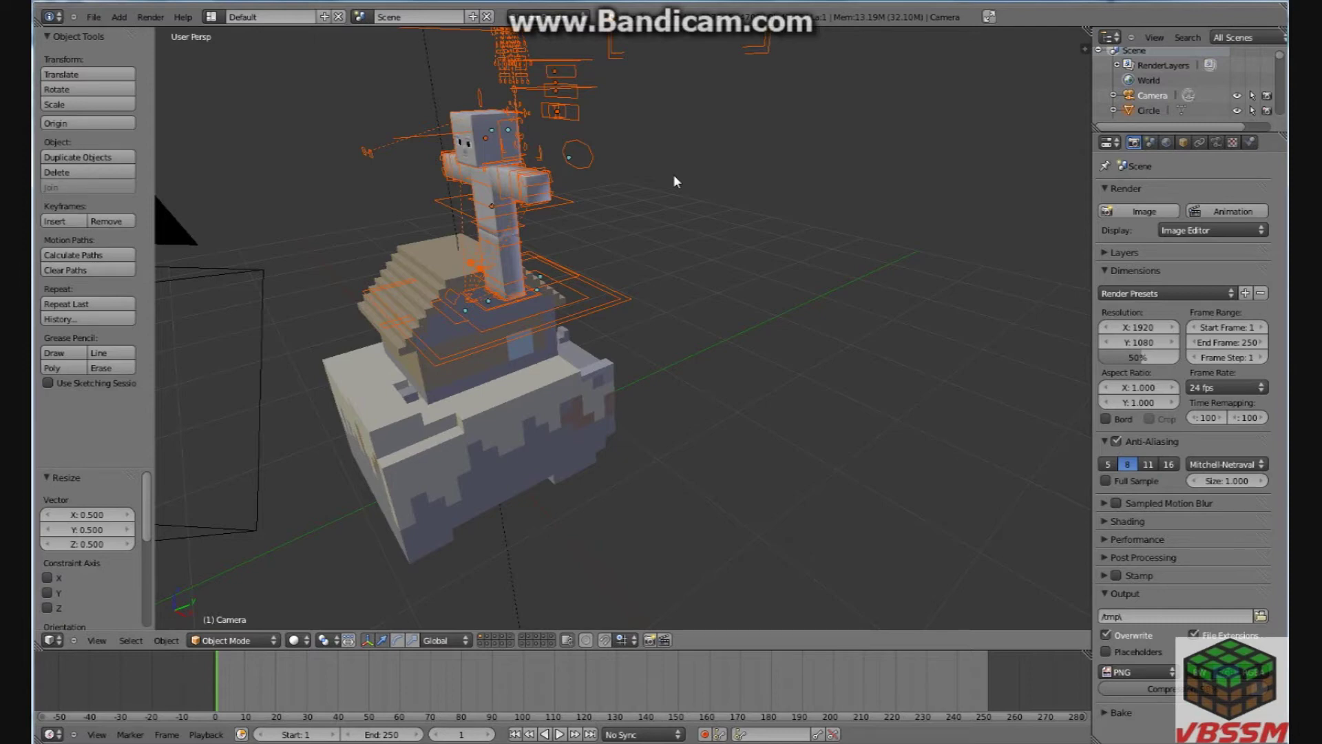
type("s0.1")
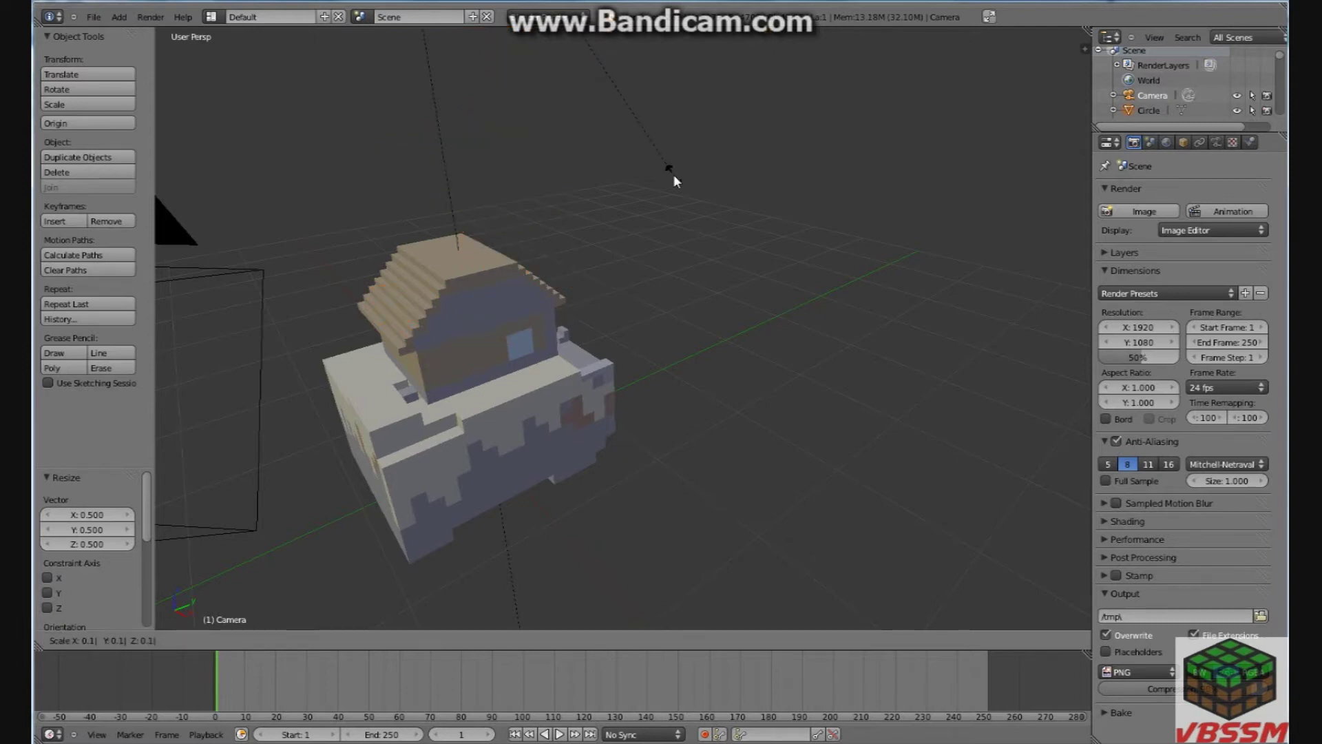
key("Escape")
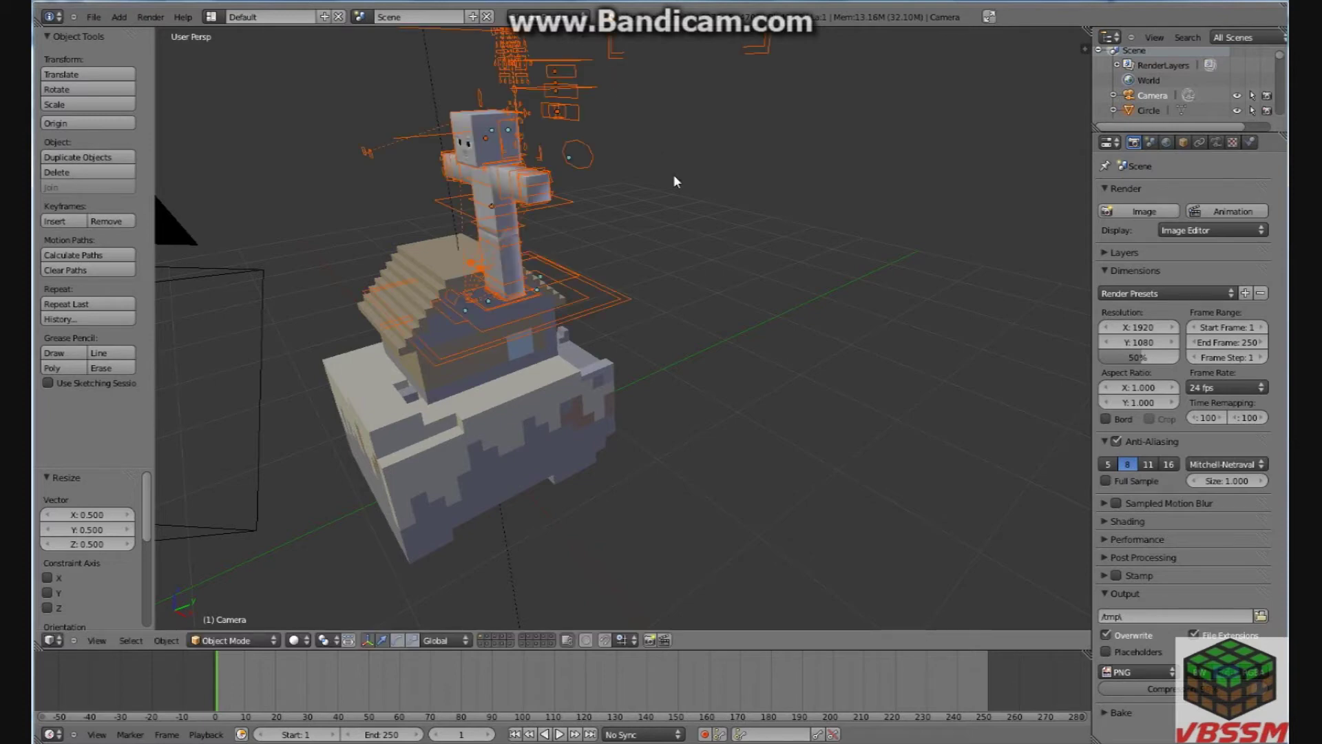
type("s0.5")
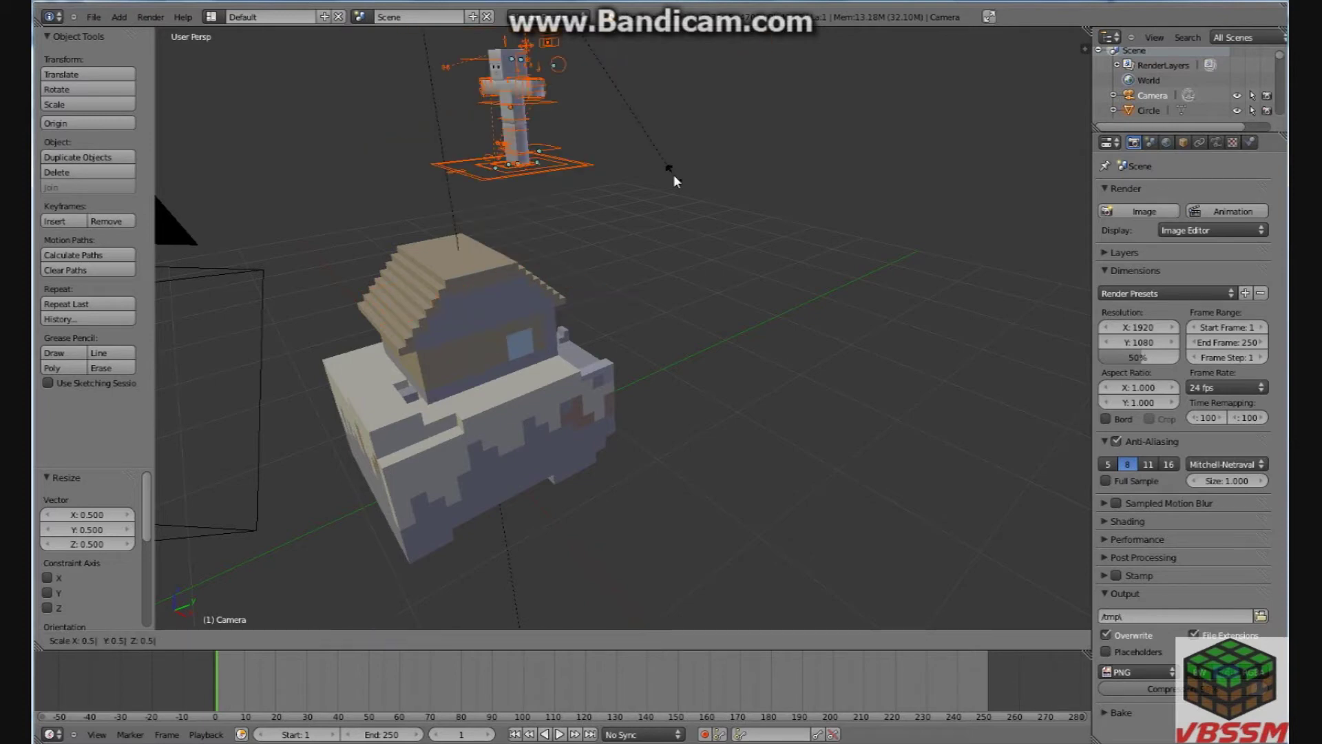
key("Return")
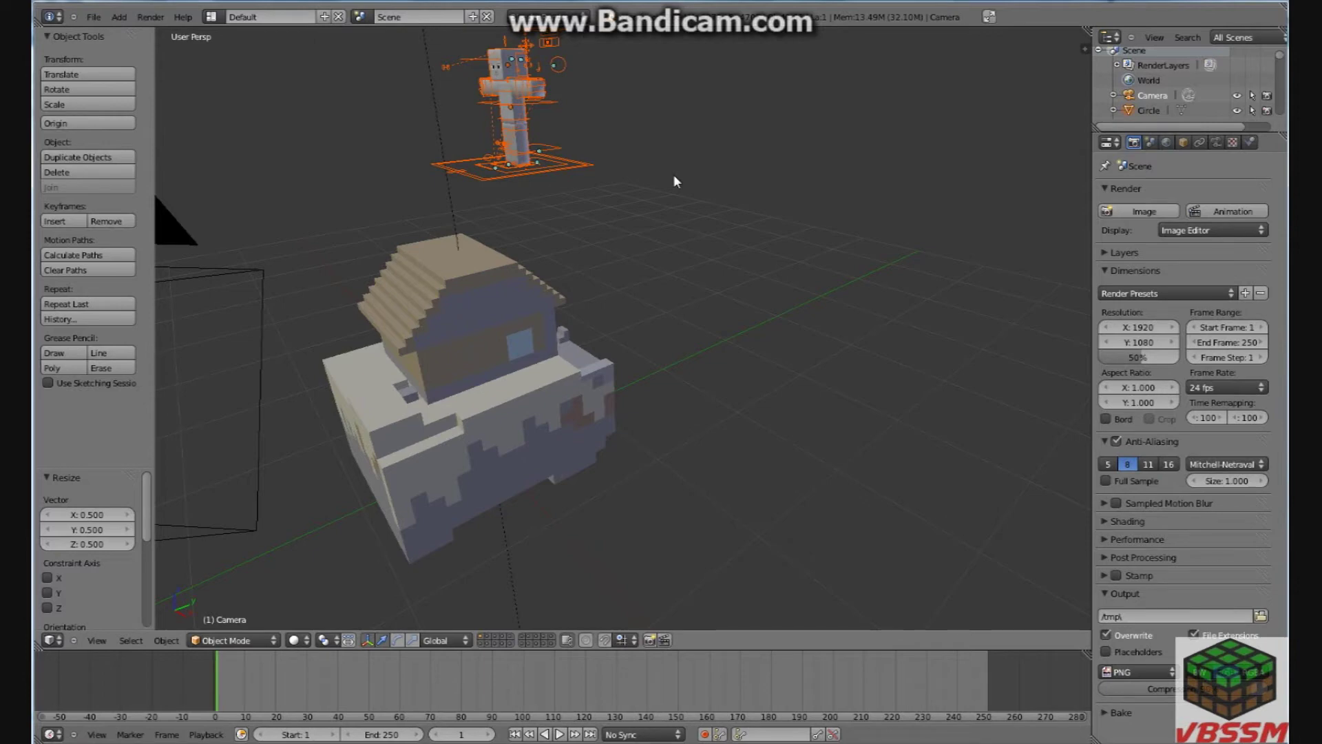
Step: Shrink the character rig once more with a uniform scale factor of 0.5
type("s")
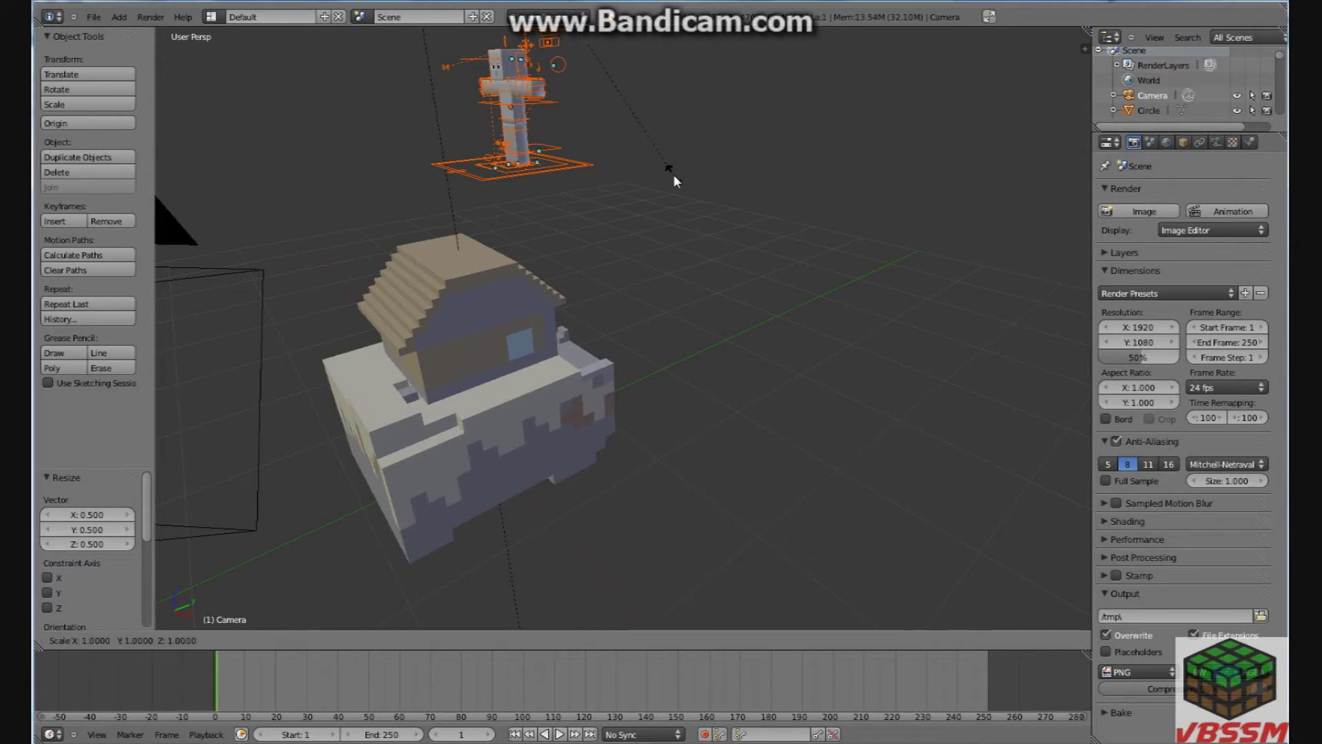
type("0.5")
key("Escape")
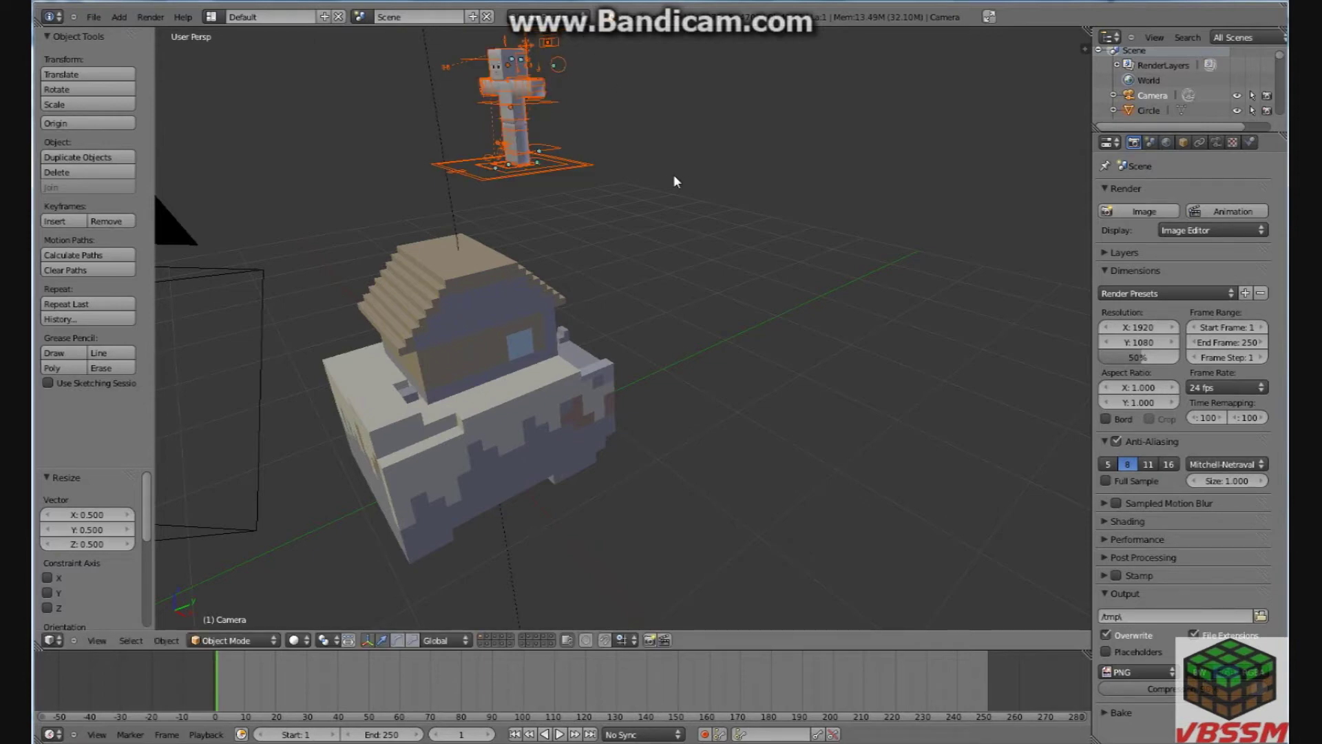
type("s0.5")
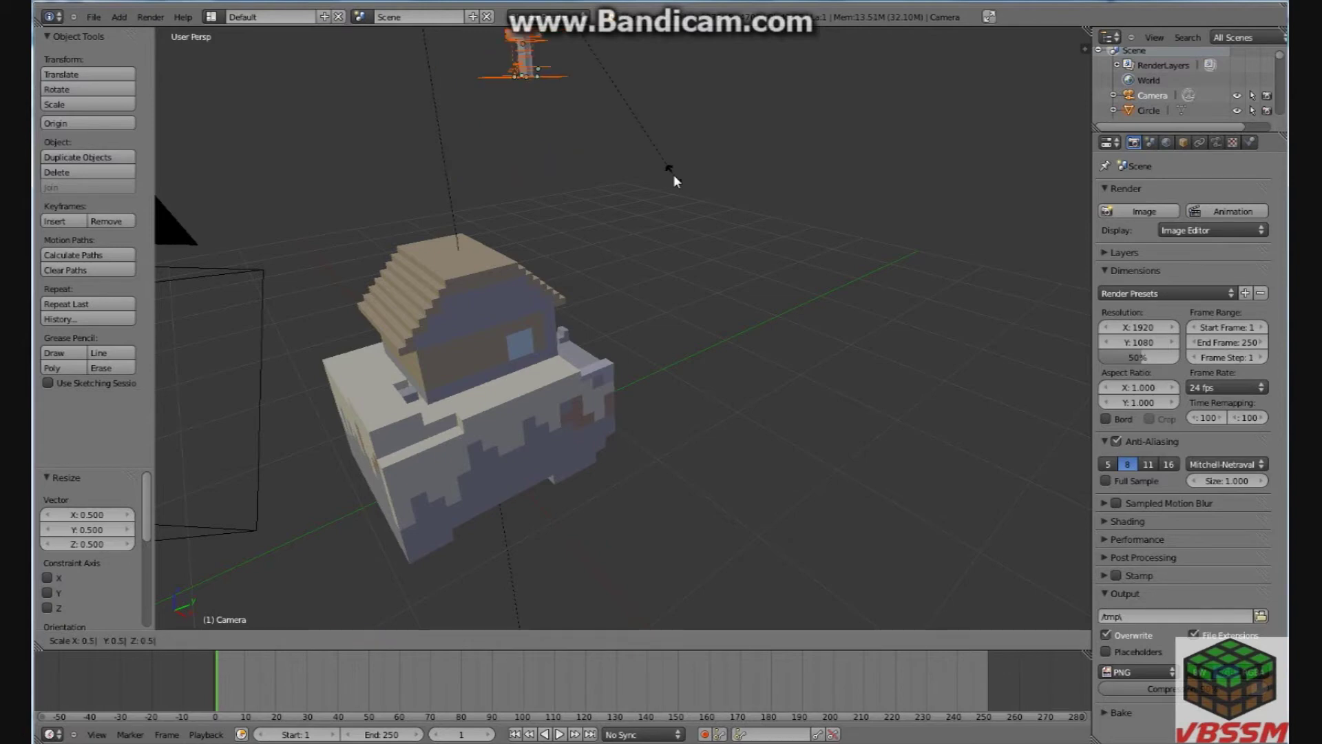
key("Return")
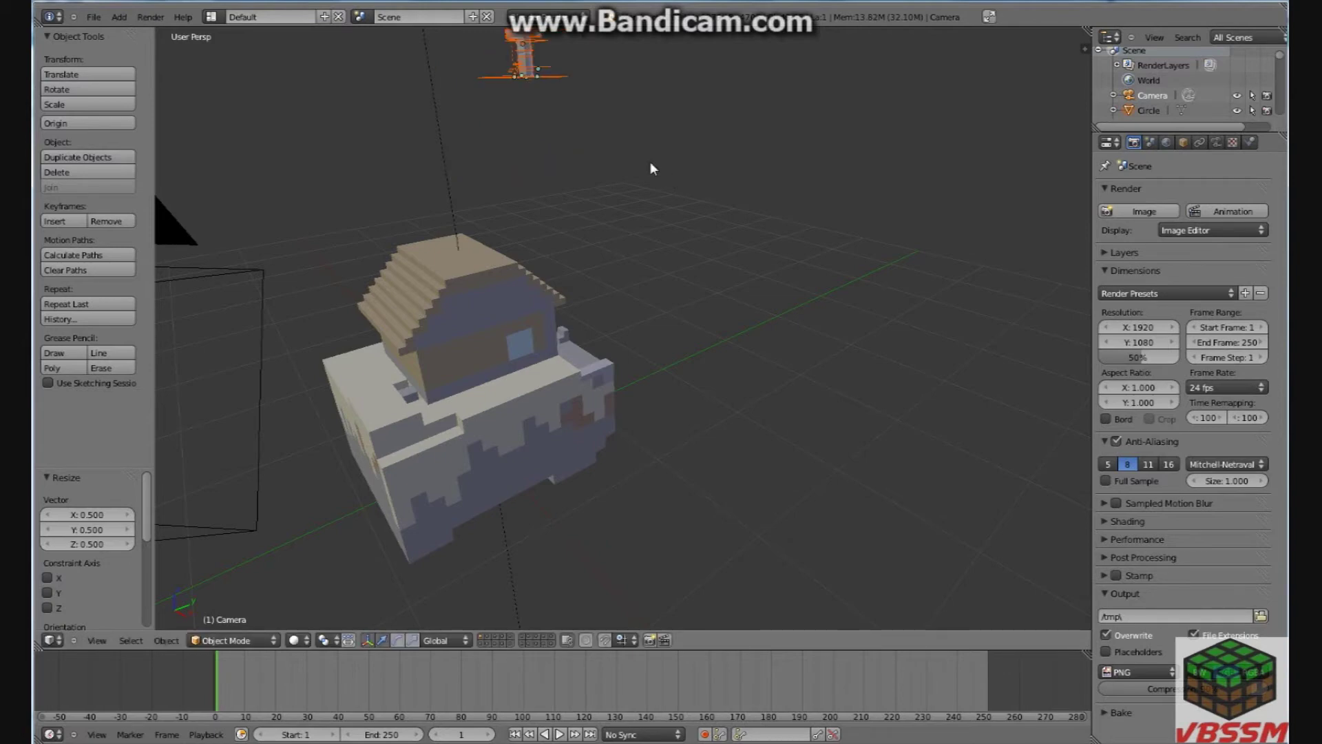
Step: Move the character rig about 0.59 in X, -0.18 in Y and -1.13 in Z toward the house's level, and select the house mesh
key("g")
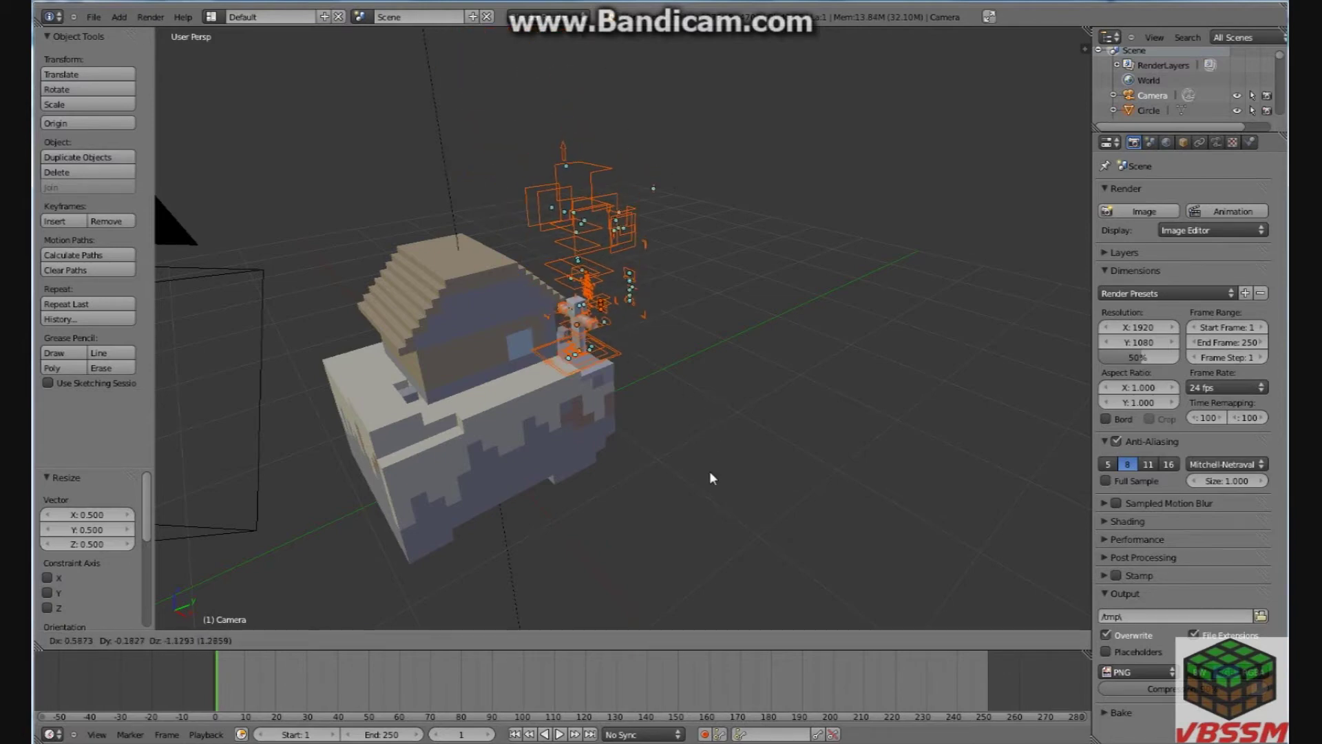
left_click(710, 471)
mouse_move(731, 271)
middle_mouse_down()
mouse_move(717, 270)
mouse_move(735, 273)
middle_mouse_up()
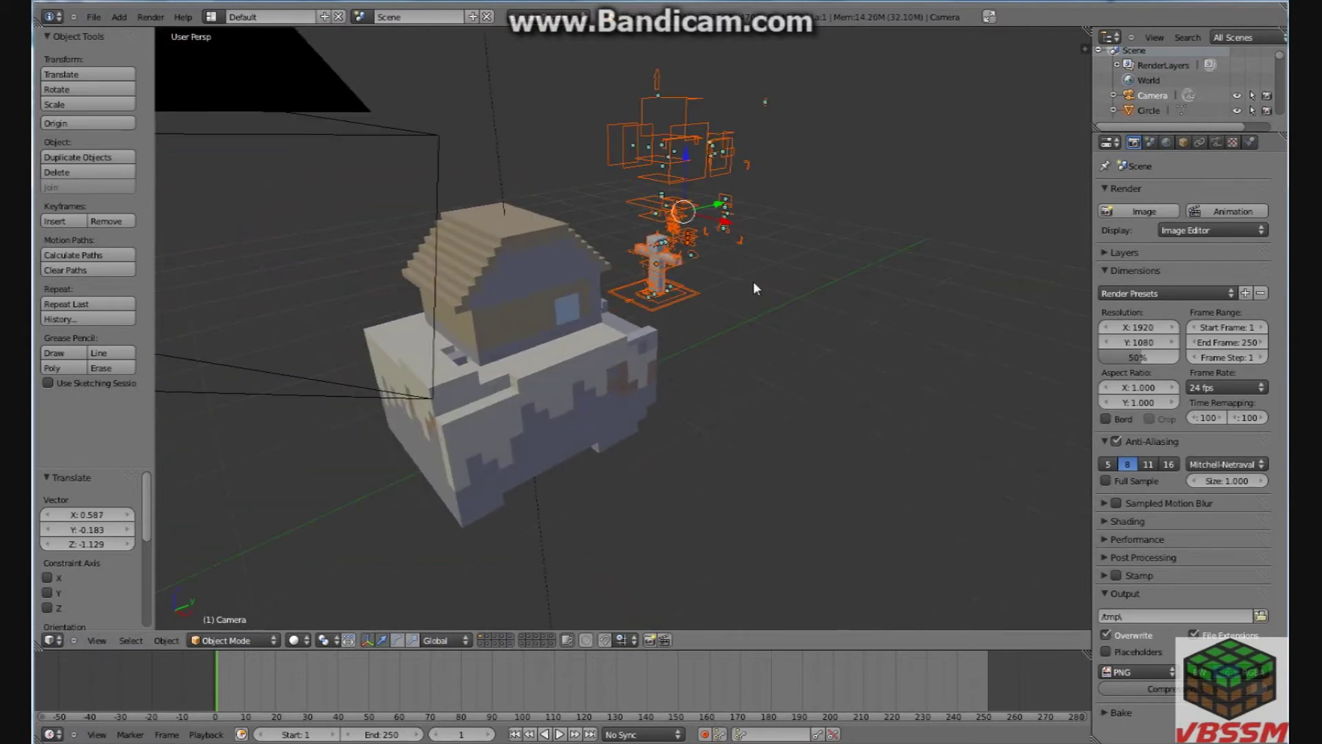
right_click(585, 286)
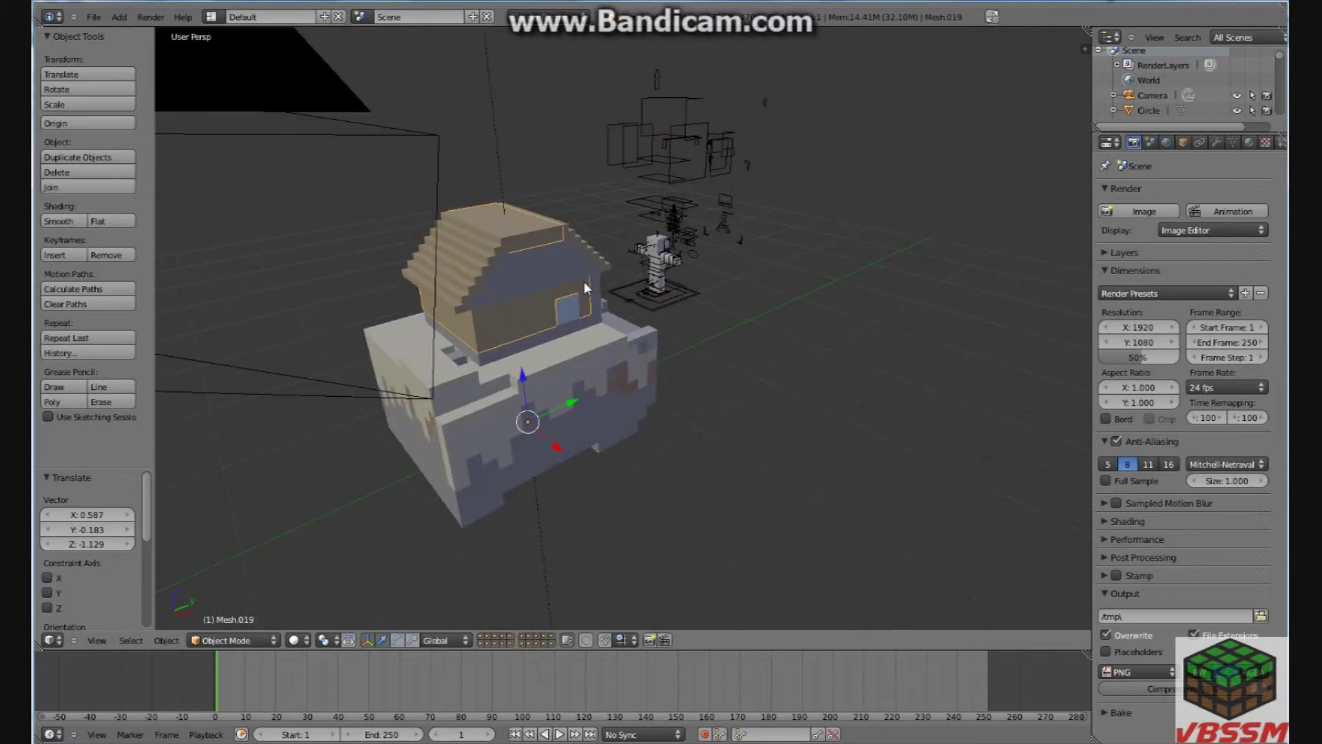
Step: Box-select all parts of the character rig and remove the camera from the selection
key("KP_Decimal")
middle_click_drag(837, 291, 613, 313)
scroll(646, 299, "down", 4)
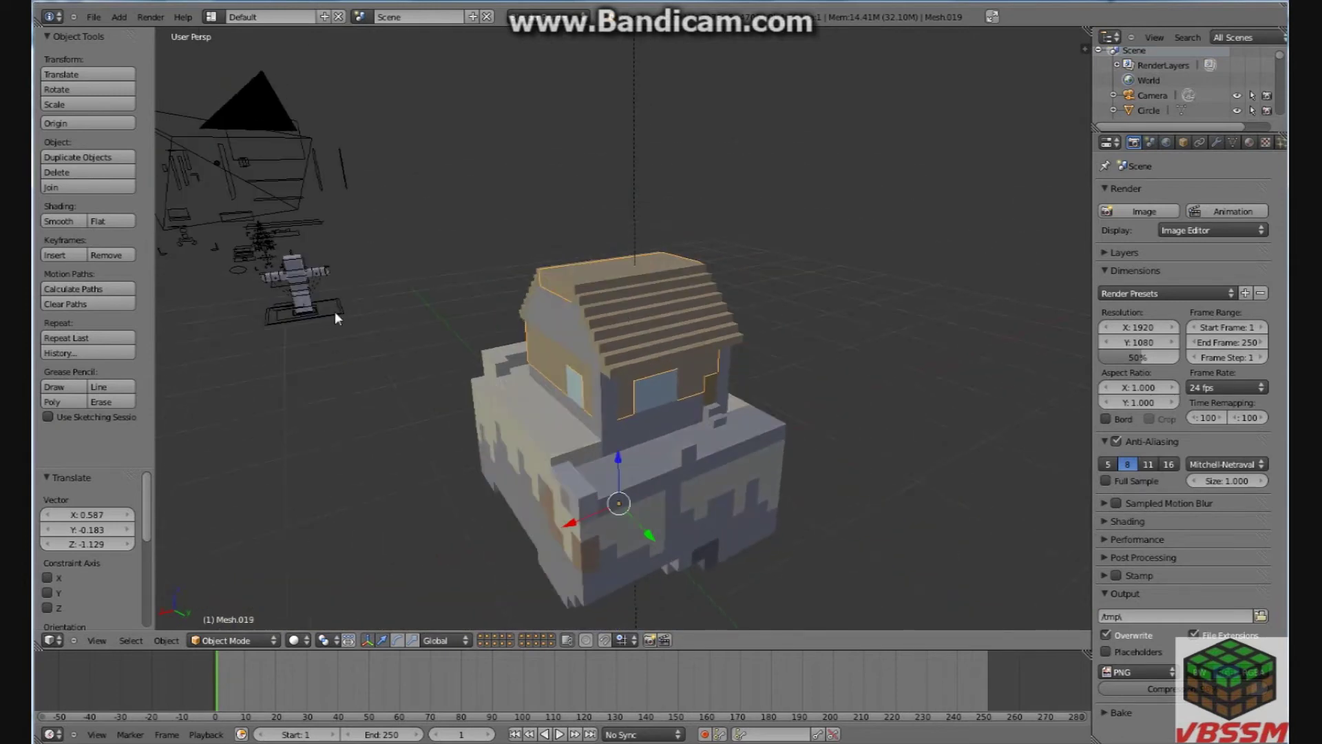
scroll(329, 296, "down", 2)
right_click(287, 201)
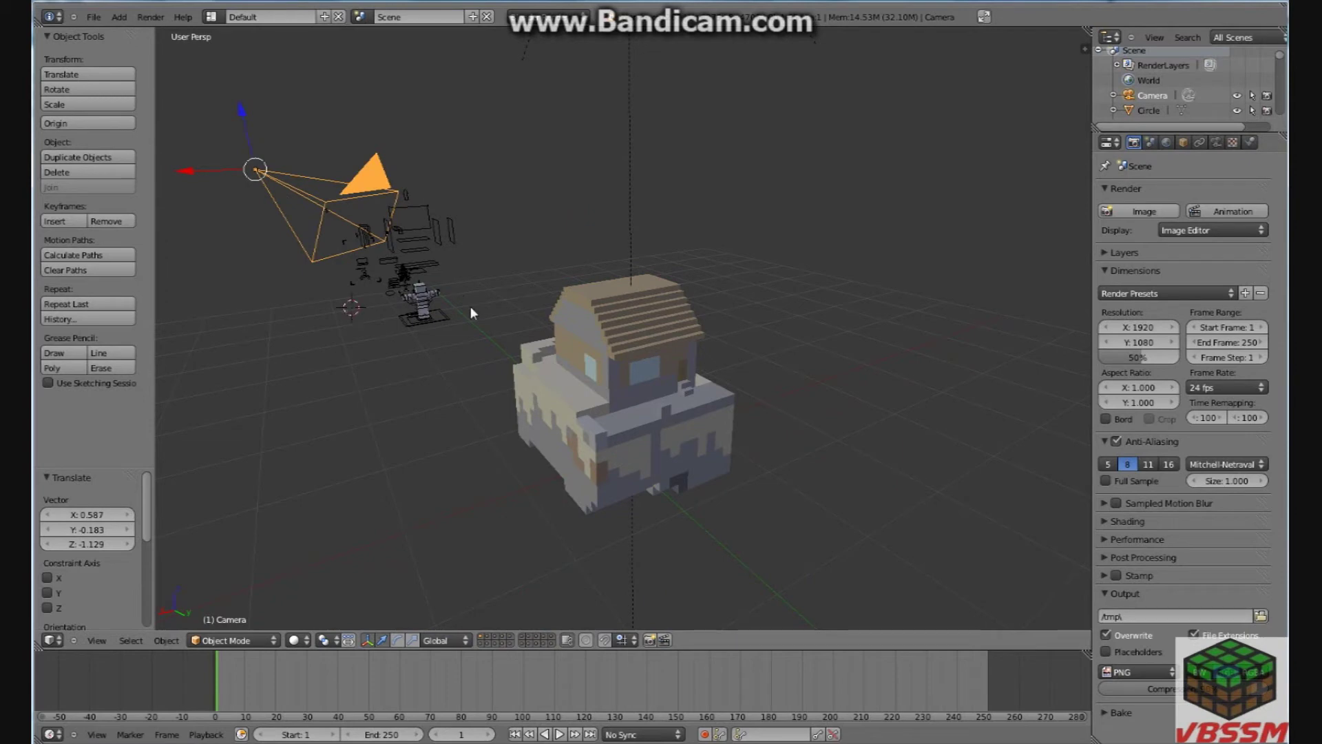
key("b")
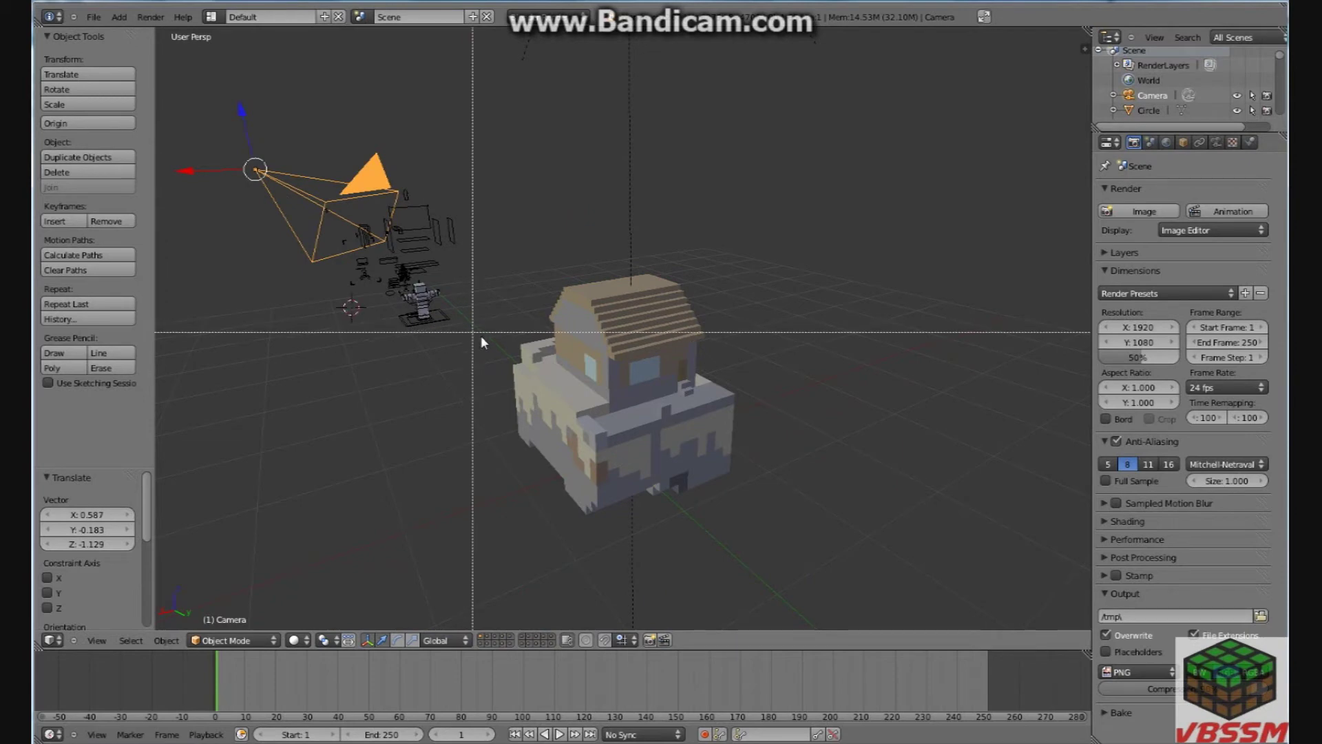
left_click_drag(491, 340, 205, 110)
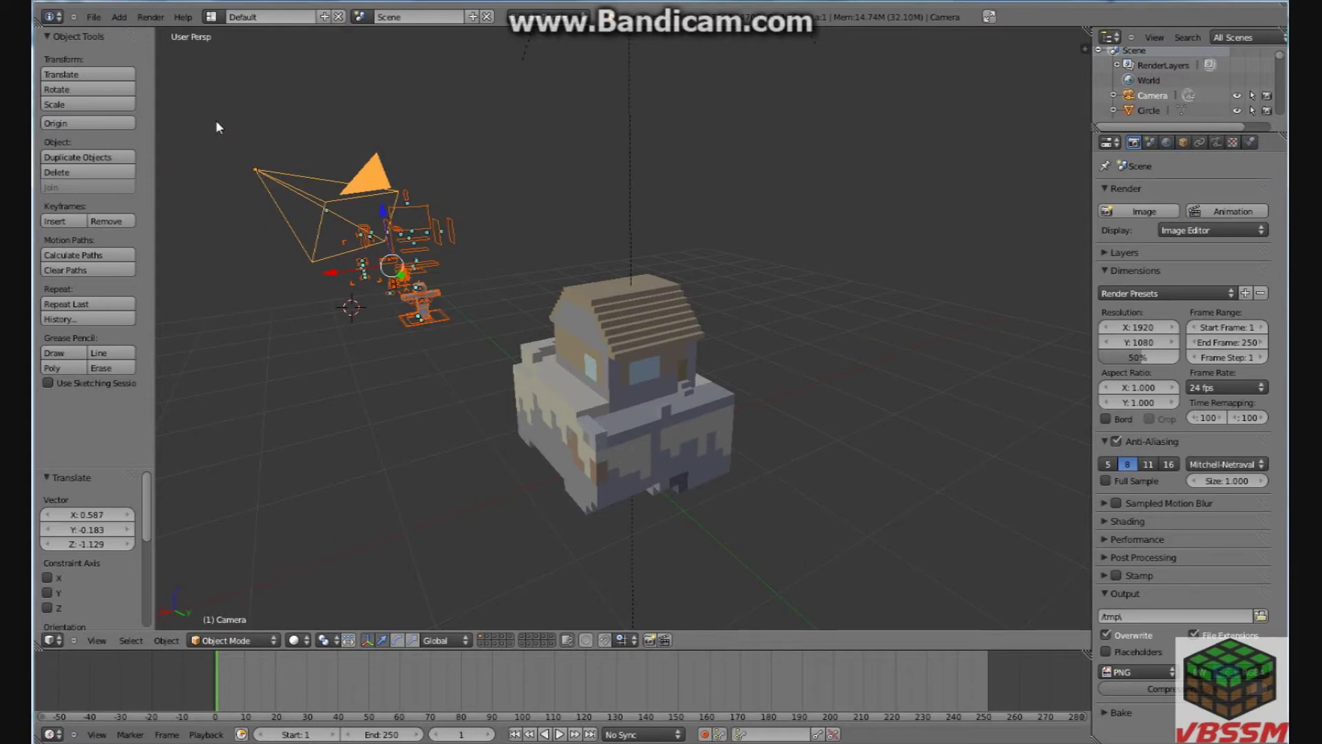
right_click(255, 172, "shift")
Step: Move the character rig about -0.99 X, 0.92 Y, -0.74 Z beside the house, and nudge it about -0.02, 0.01, 0.03 onto ground level
key("g")
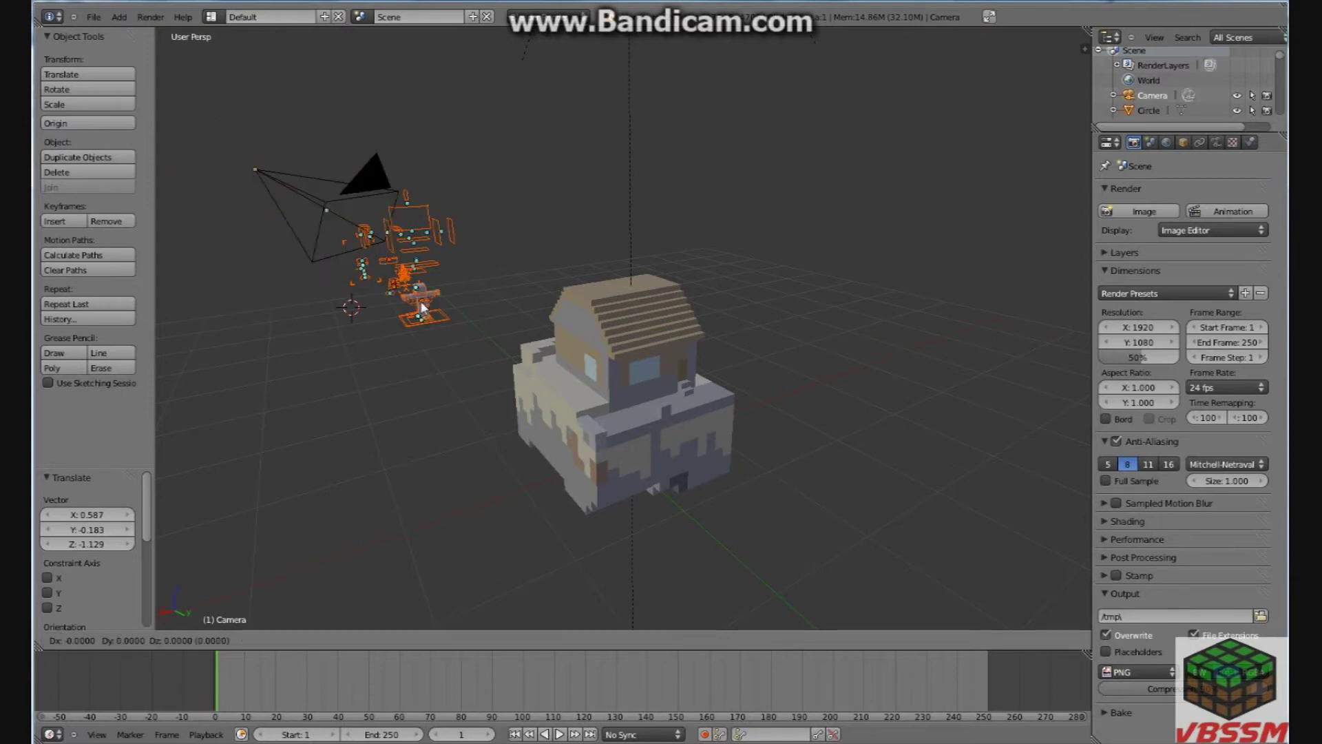
left_click(584, 389)
middle_click_drag(733, 374, 661, 350)
scroll(620, 344, "up", 6)
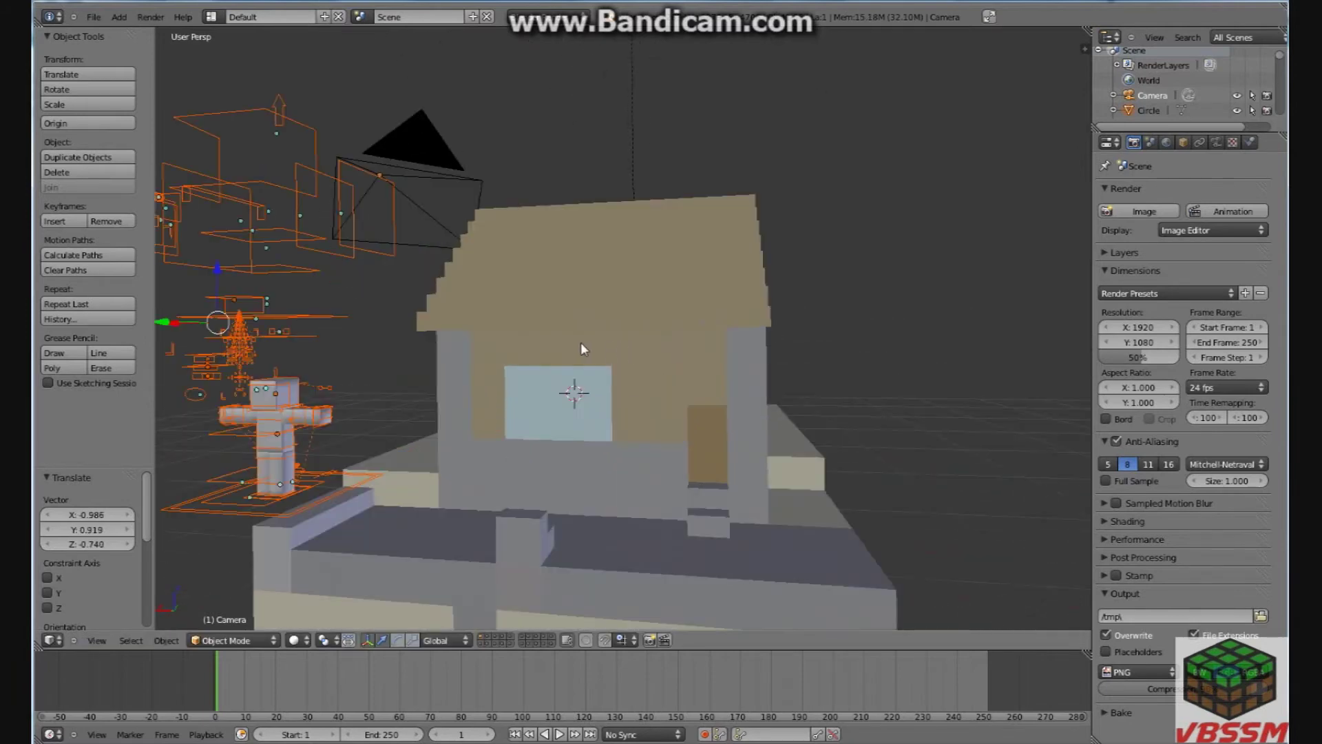
scroll(510, 354, "up", 1)
middle_click_drag(533, 345, 530, 353)
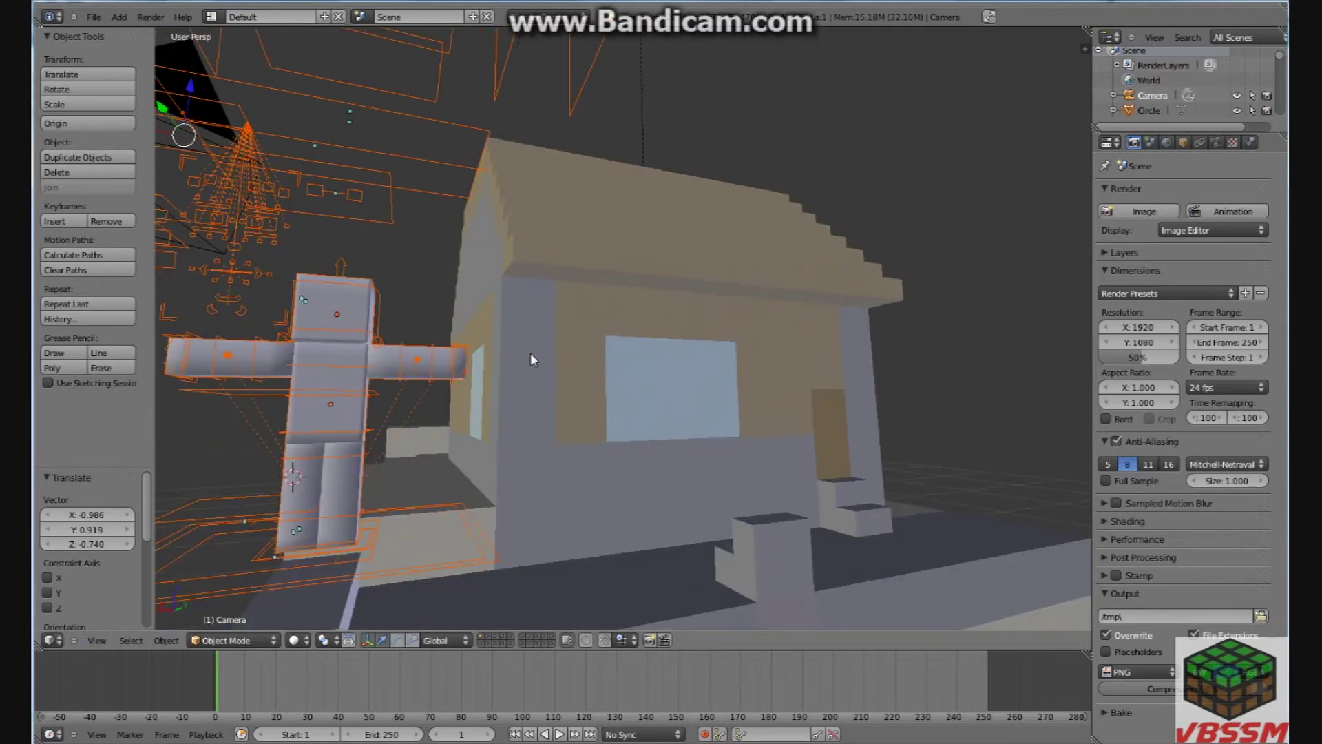
key("g")
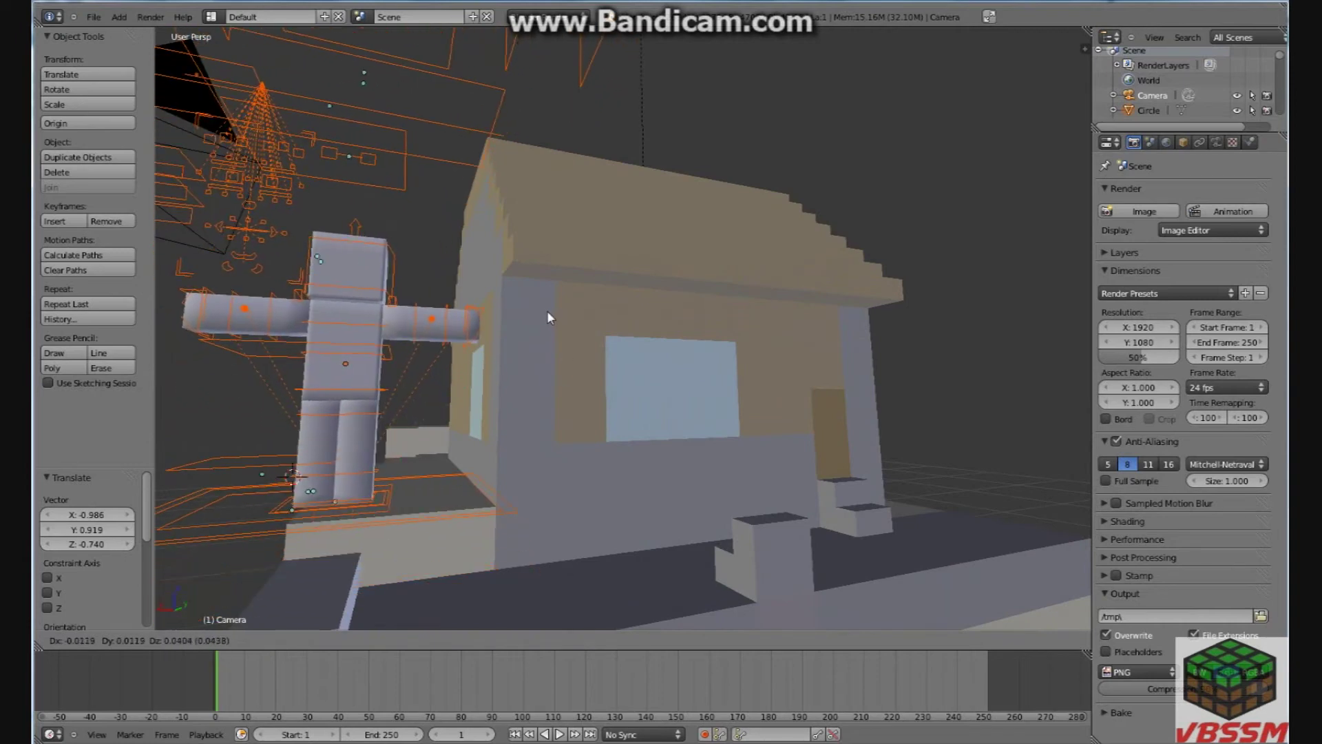
left_click(560, 320)
Step: Shift the rig about 0.12 X, -0.37 Y, -0.06 Z beside the house wall, and lower it a further 0.008 onto the ground
middle_click_drag(559, 320, 652, 358)
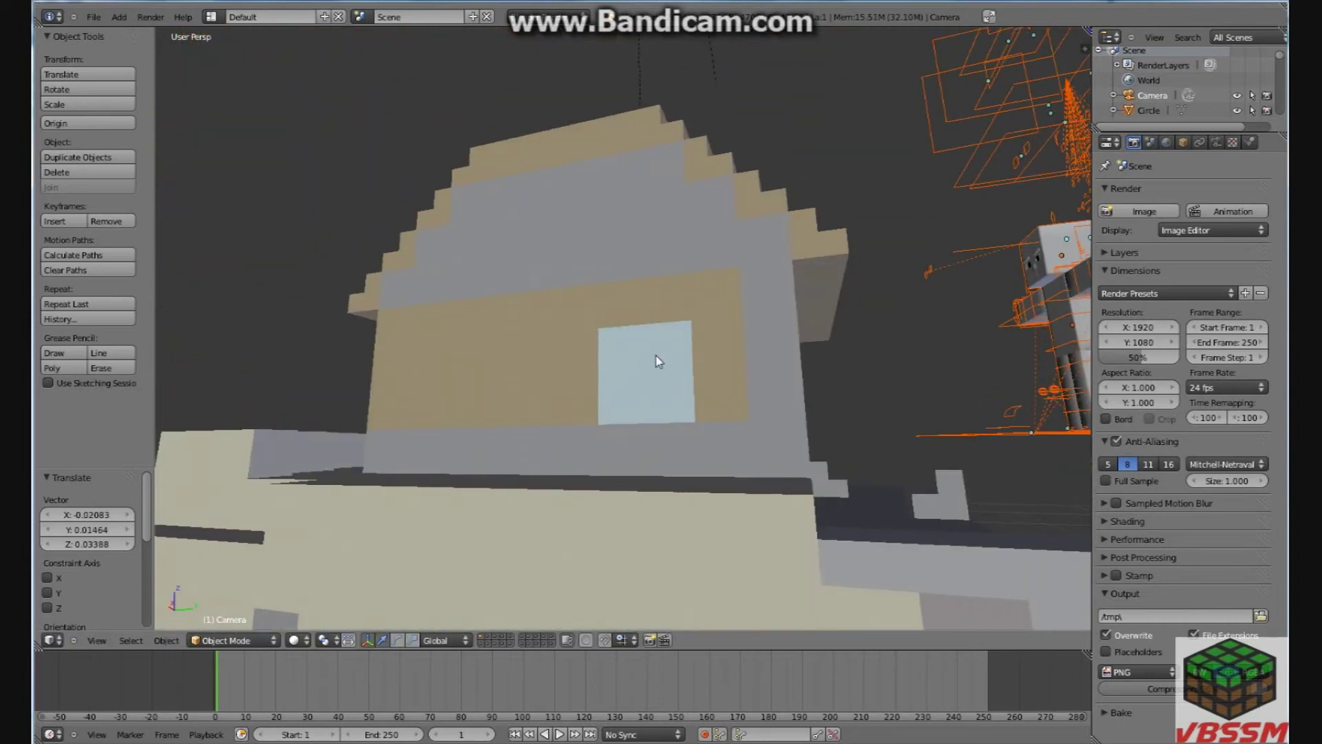
key("g")
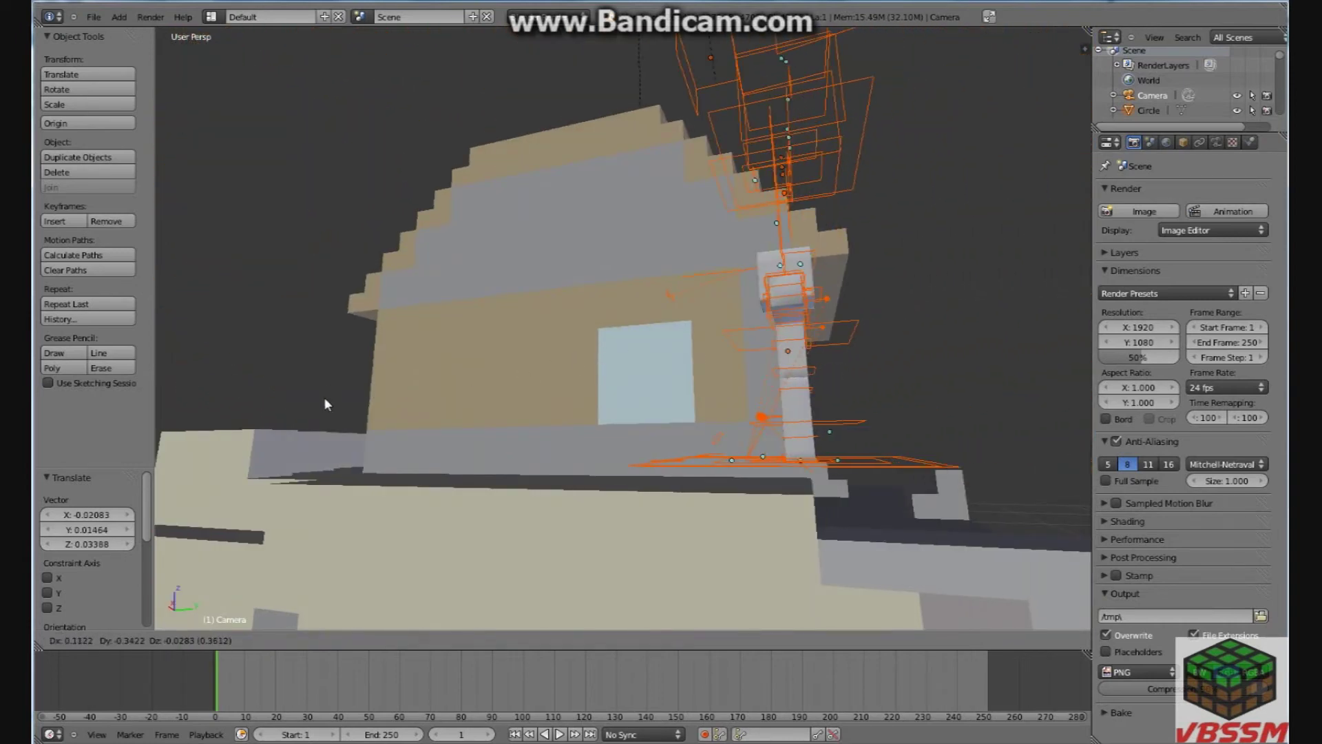
left_click(304, 414)
mouse_move(414, 366)
middle_mouse_down()
mouse_move(416, 344)
mouse_move(416, 358)
middle_mouse_up()
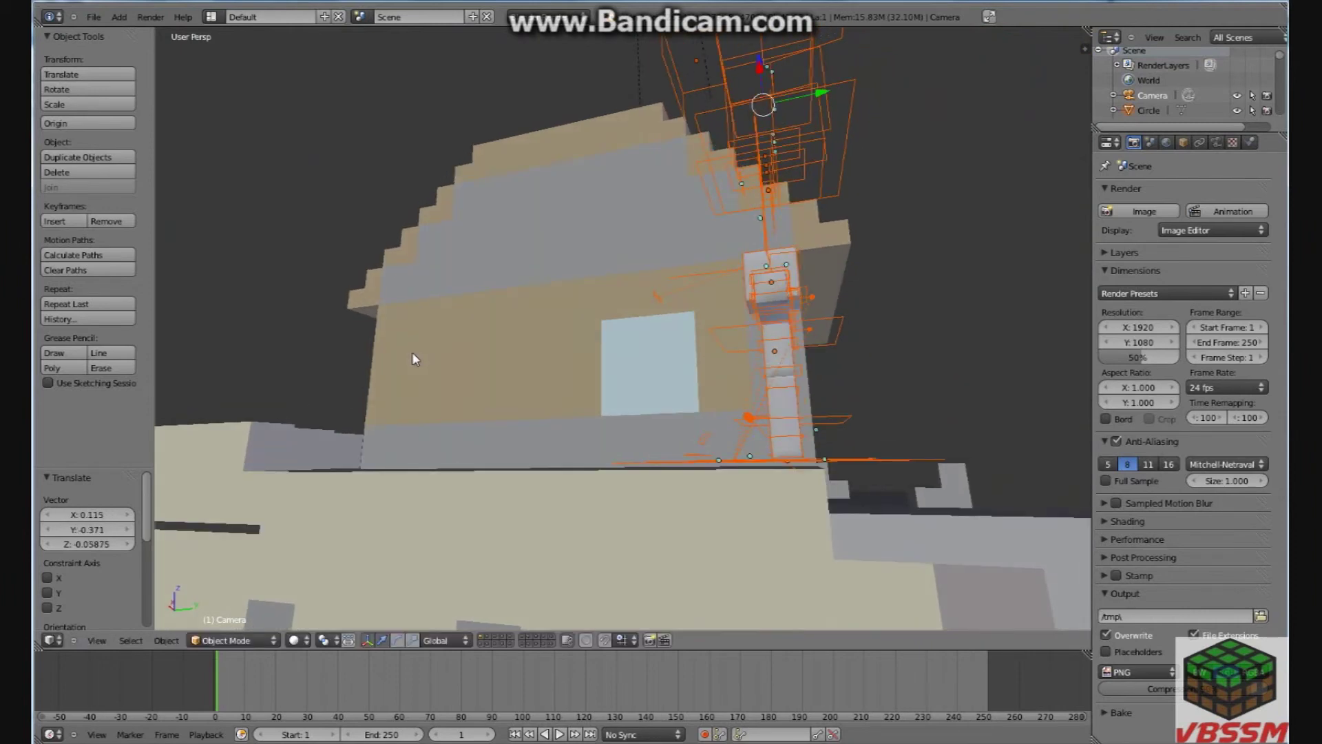
key("g")
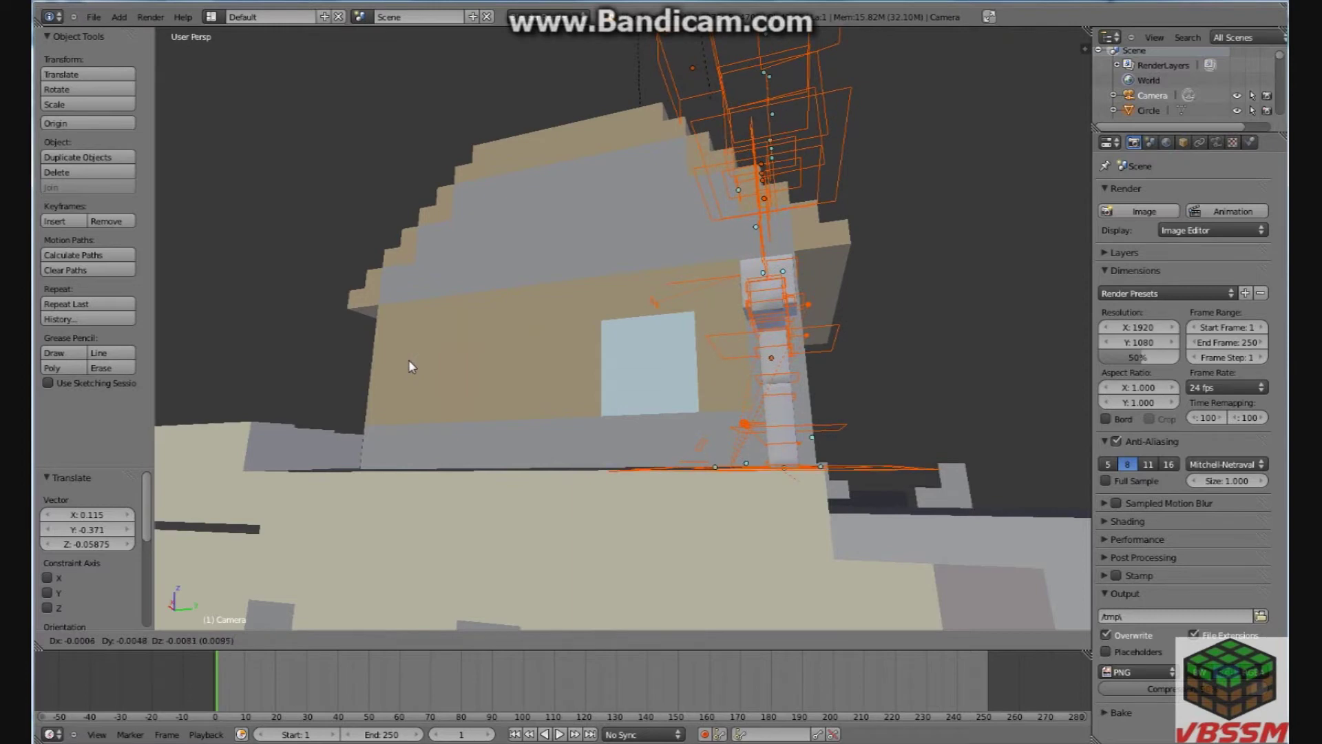
left_click(411, 366)
Step: Select the house's side window pane and try Texture viewport shading to view the scene from several sides
middle_click_drag(413, 370, 526, 378)
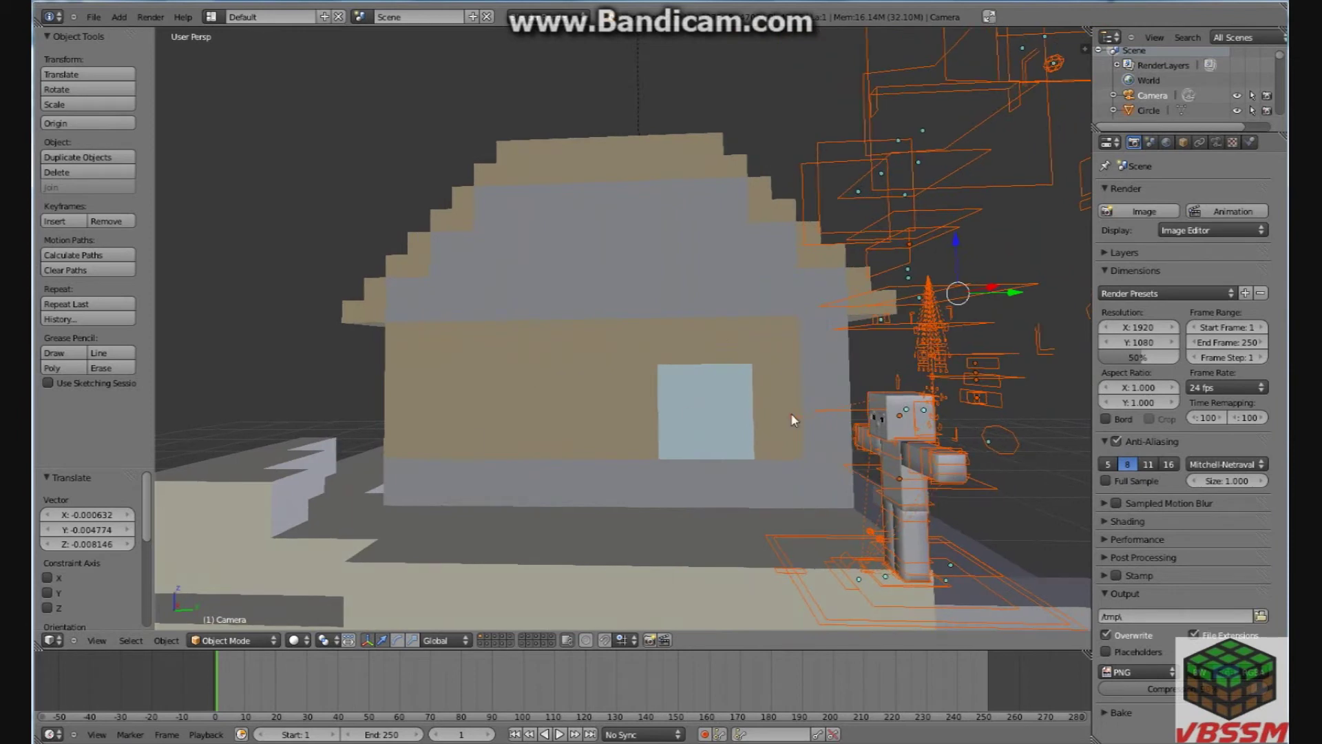
right_click(735, 374)
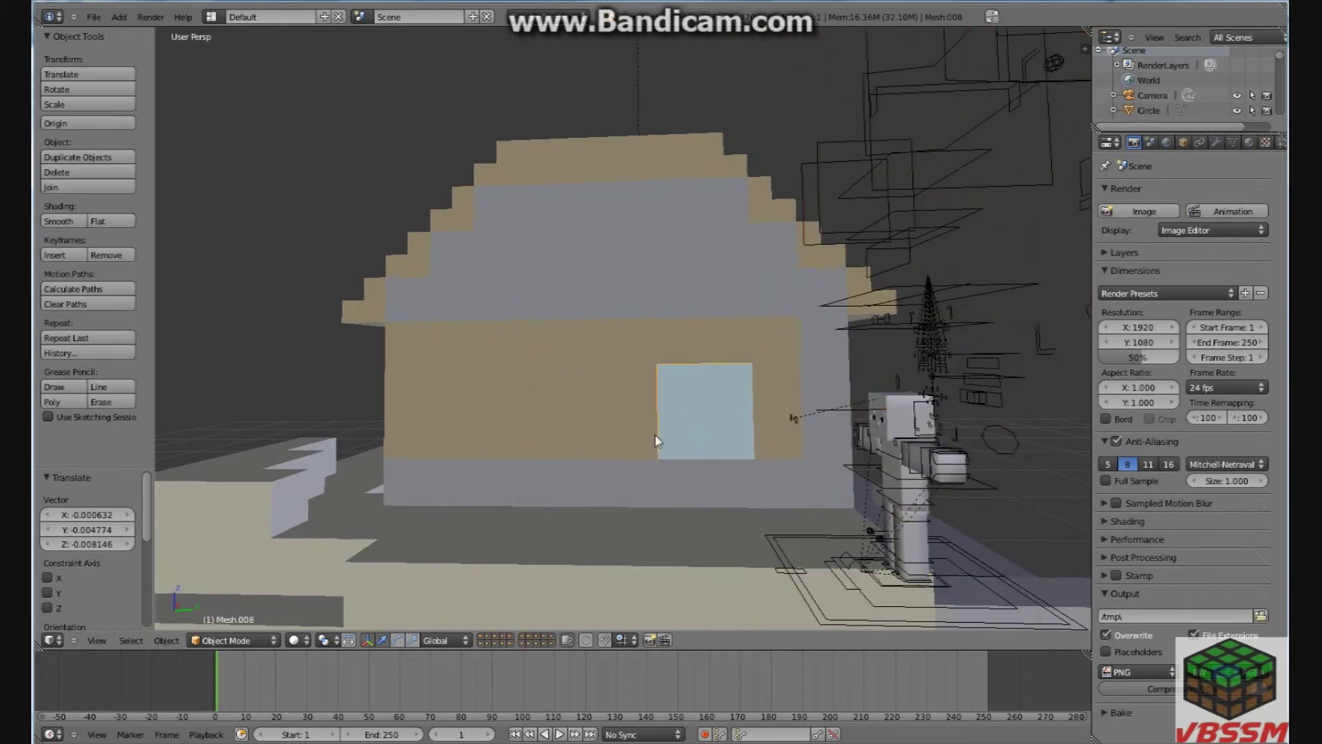
mouse_move(607, 436)
middle_mouse_down()
mouse_move(806, 434)
mouse_move(708, 435)
mouse_move(696, 455)
middle_mouse_up()
left_click(303, 642)
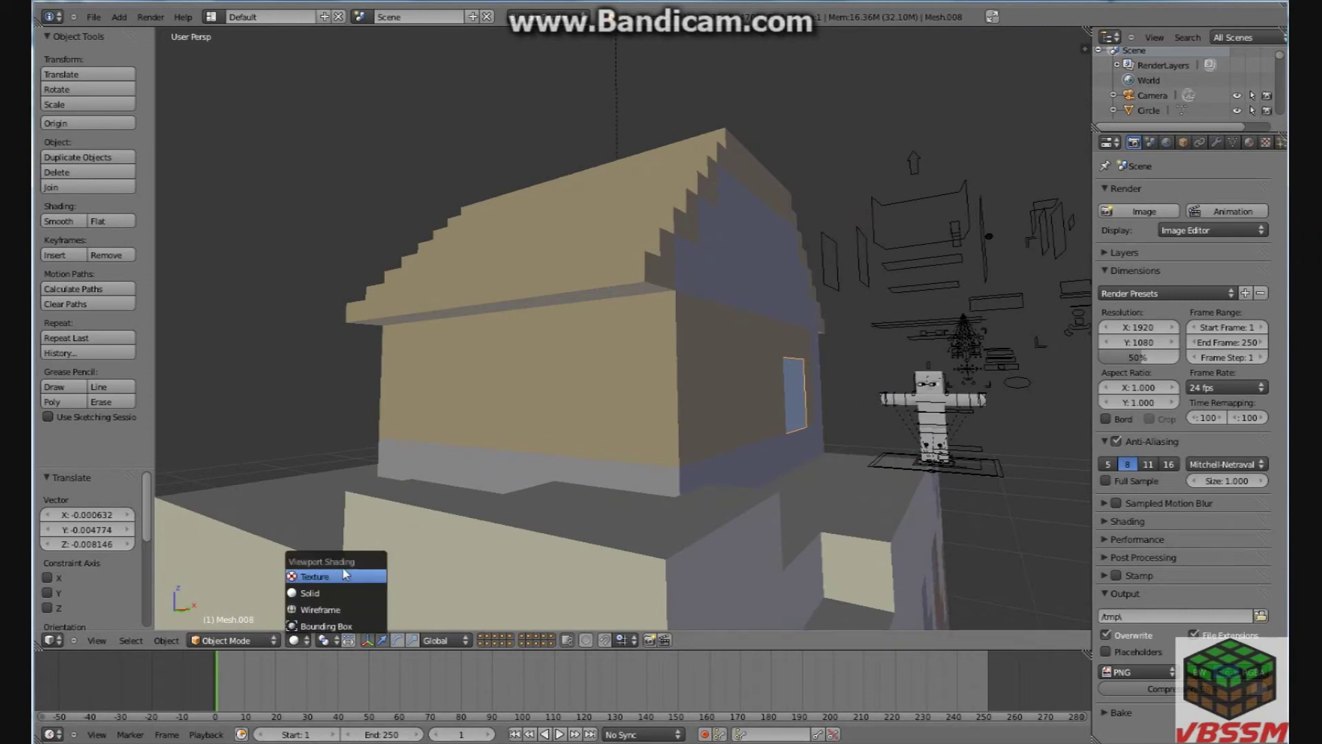
left_click(352, 573)
middle_click_drag(641, 512, 573, 508)
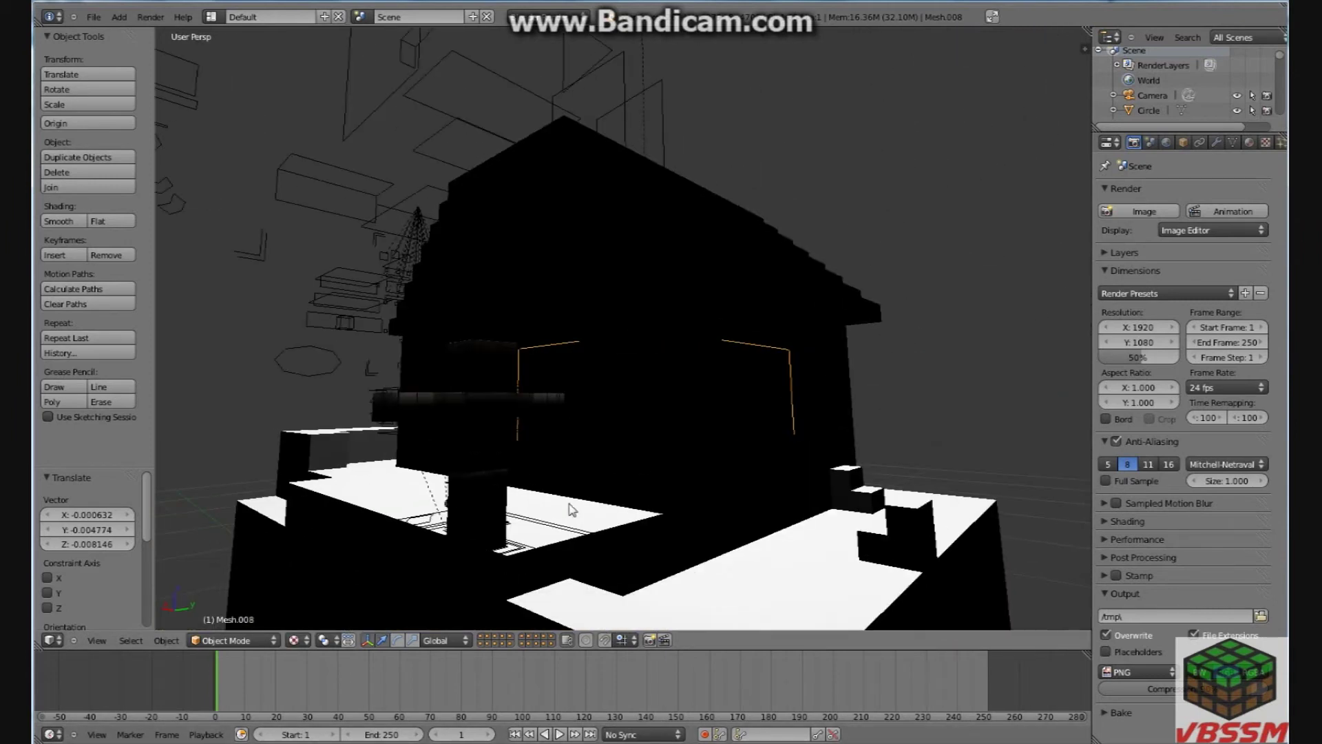
left_click(294, 640)
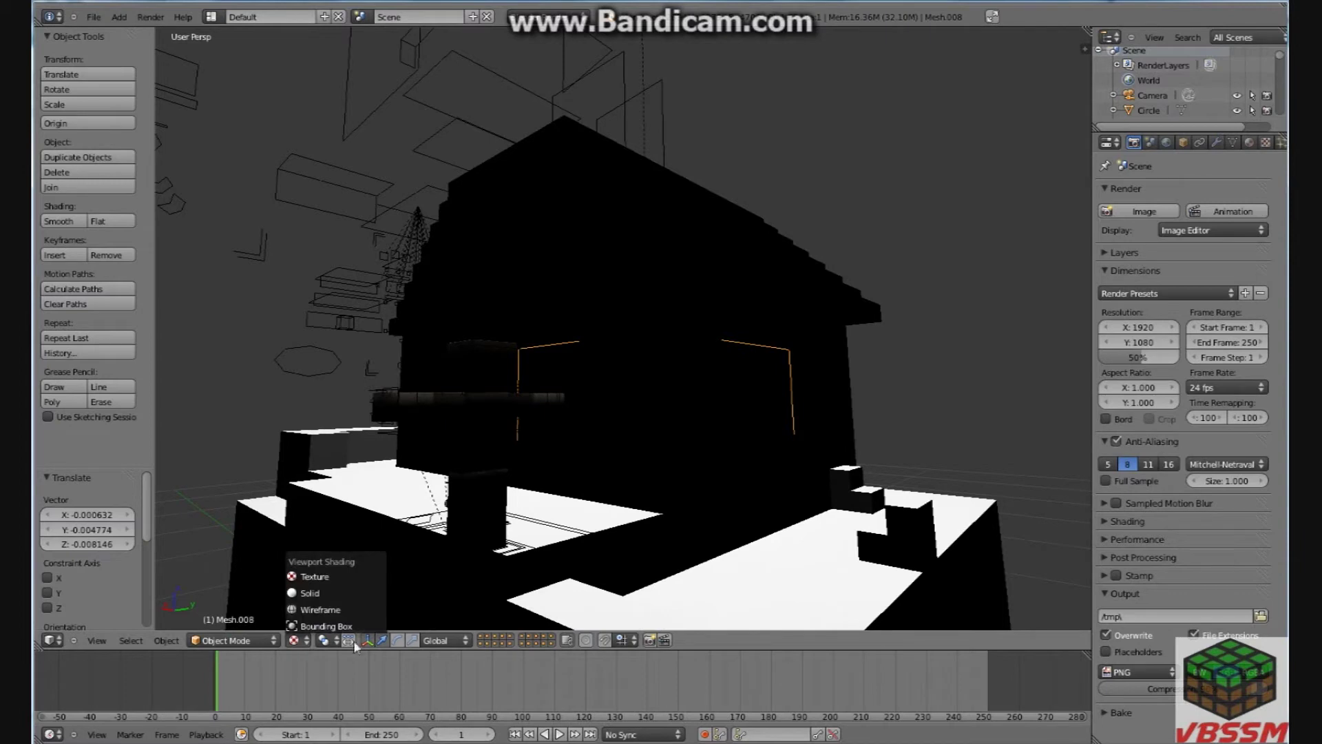
middle_click_drag(300, 439, 419, 448)
middle_click_drag(606, 516, 781, 502)
scroll(781, 510, "down", 7)
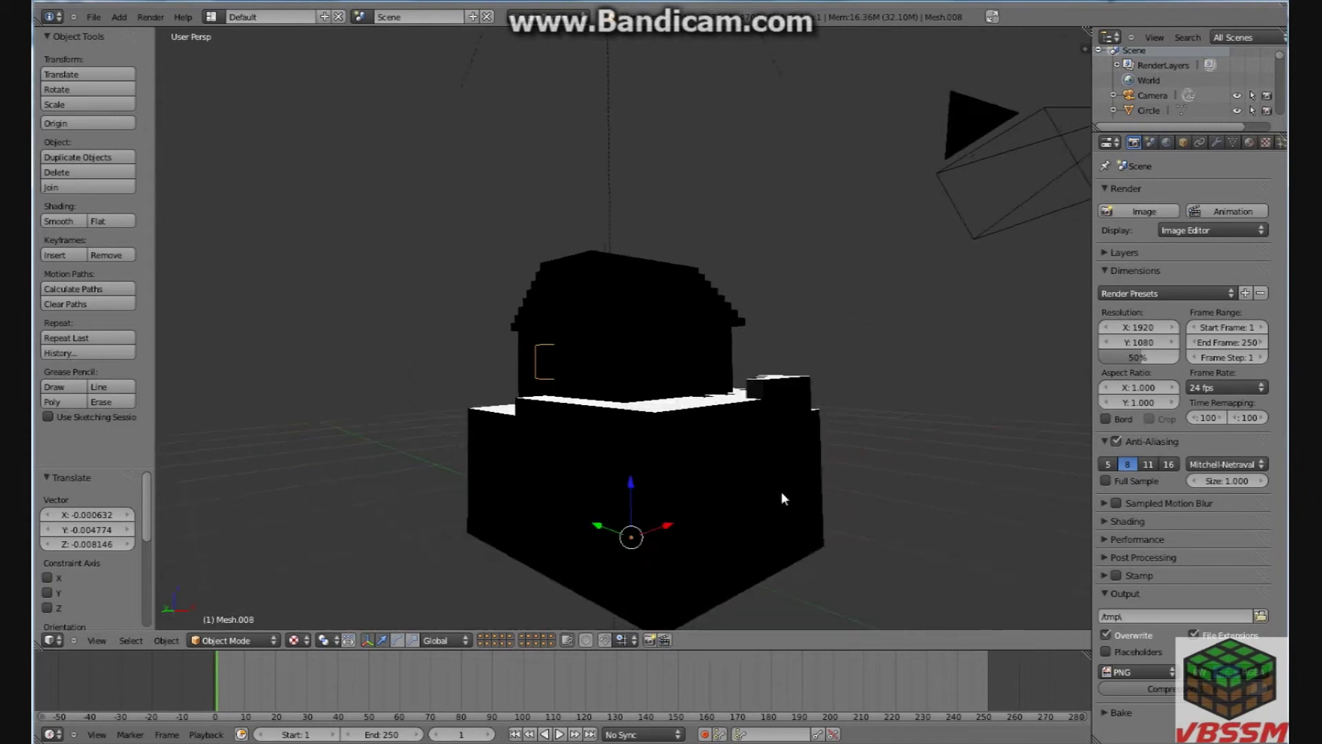
middle_click_drag(803, 436, 353, 446)
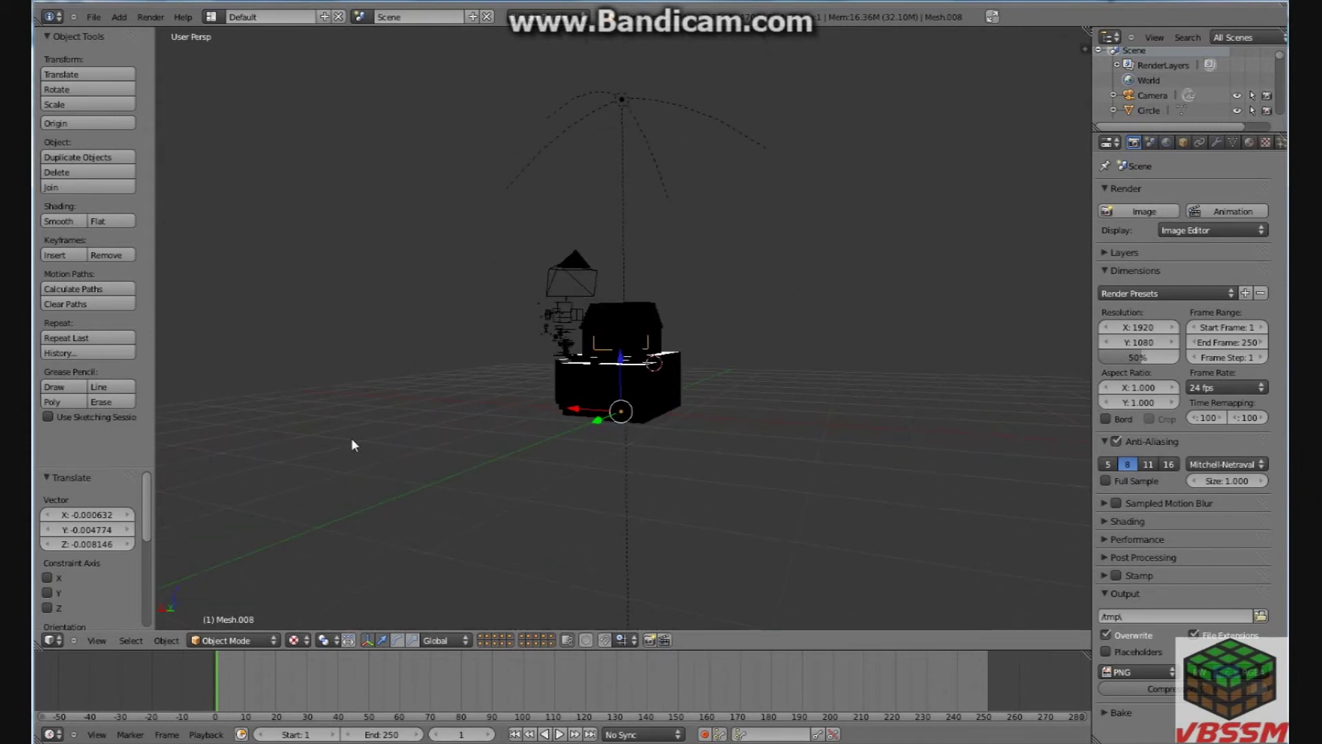
Step: View the scene through the camera and set the viewport shading to Solid
key("KP_0")
left_click(294, 640)
left_click(317, 593)
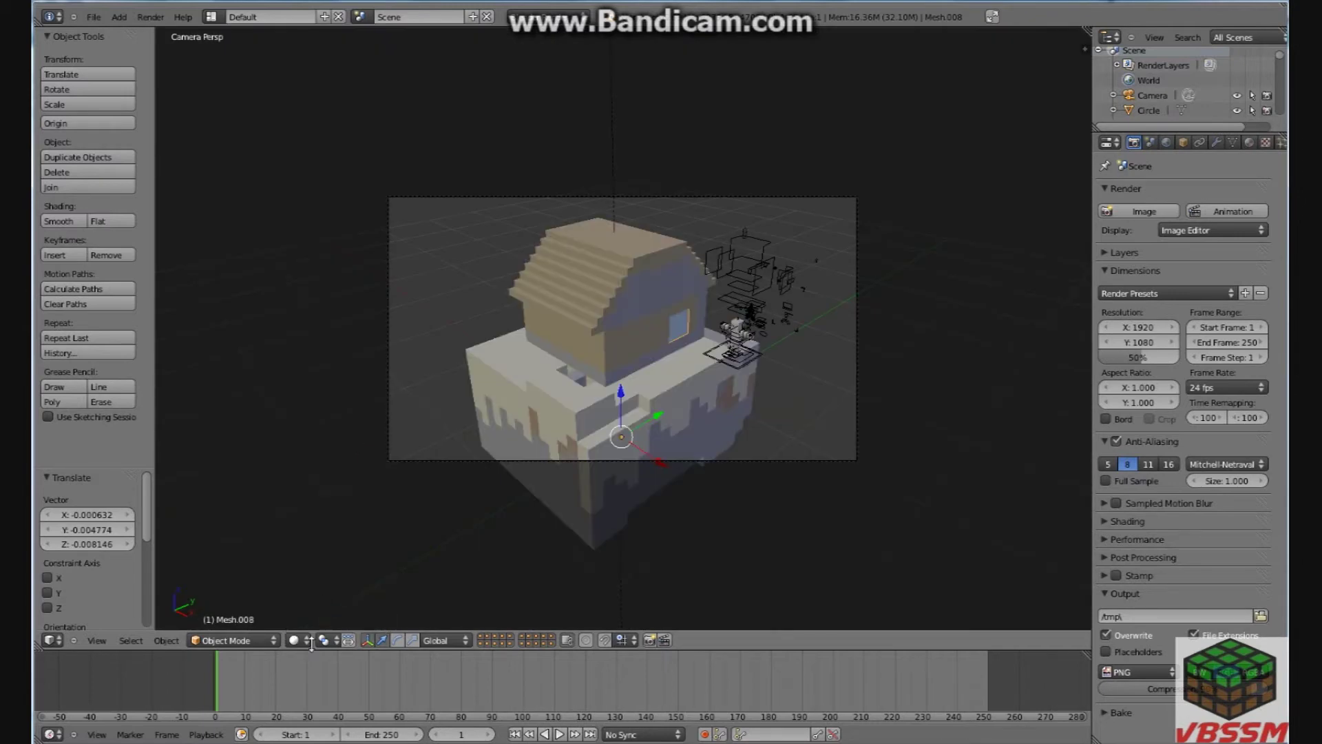
Step: Try Texture shading in the camera view and return to Solid shading
left_click(306, 645)
left_click(309, 579)
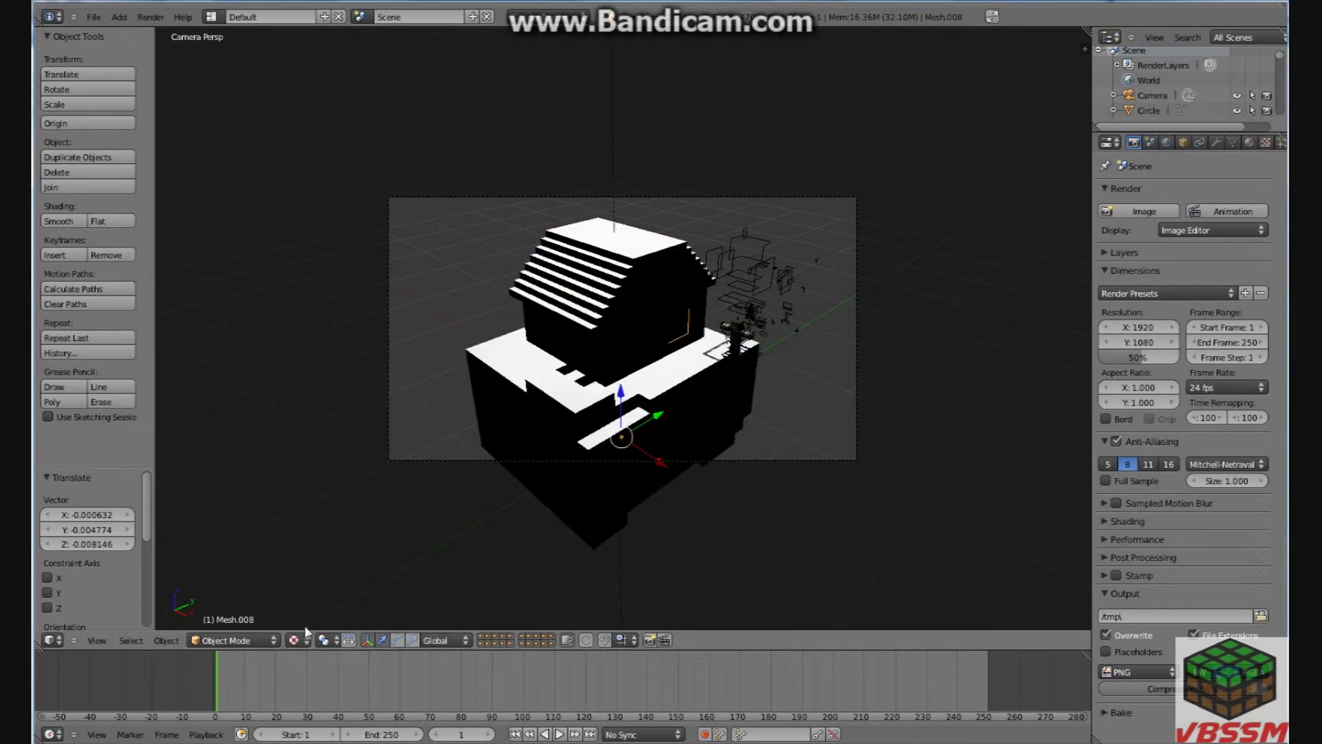
left_click(298, 643)
left_click(305, 595)
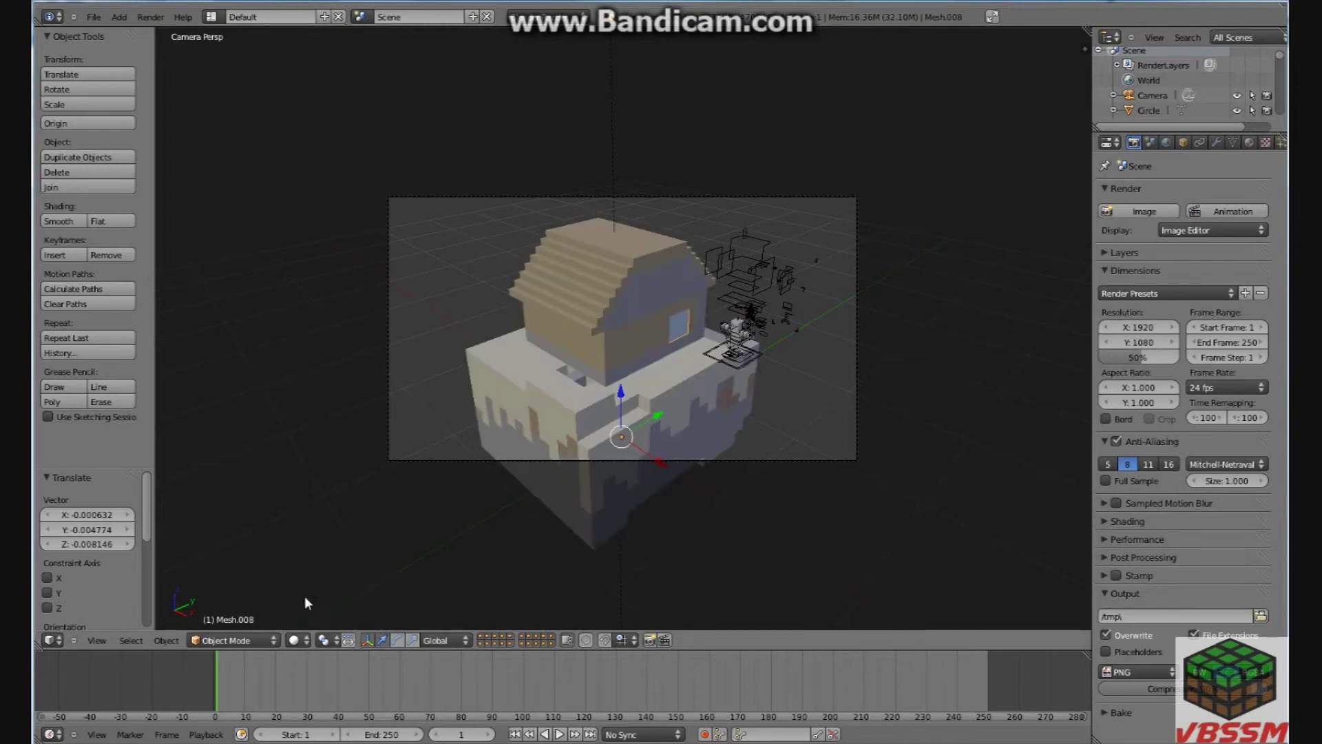
Step: Render a still image through the camera, check the house and character in it, and close the render result
key("F12")
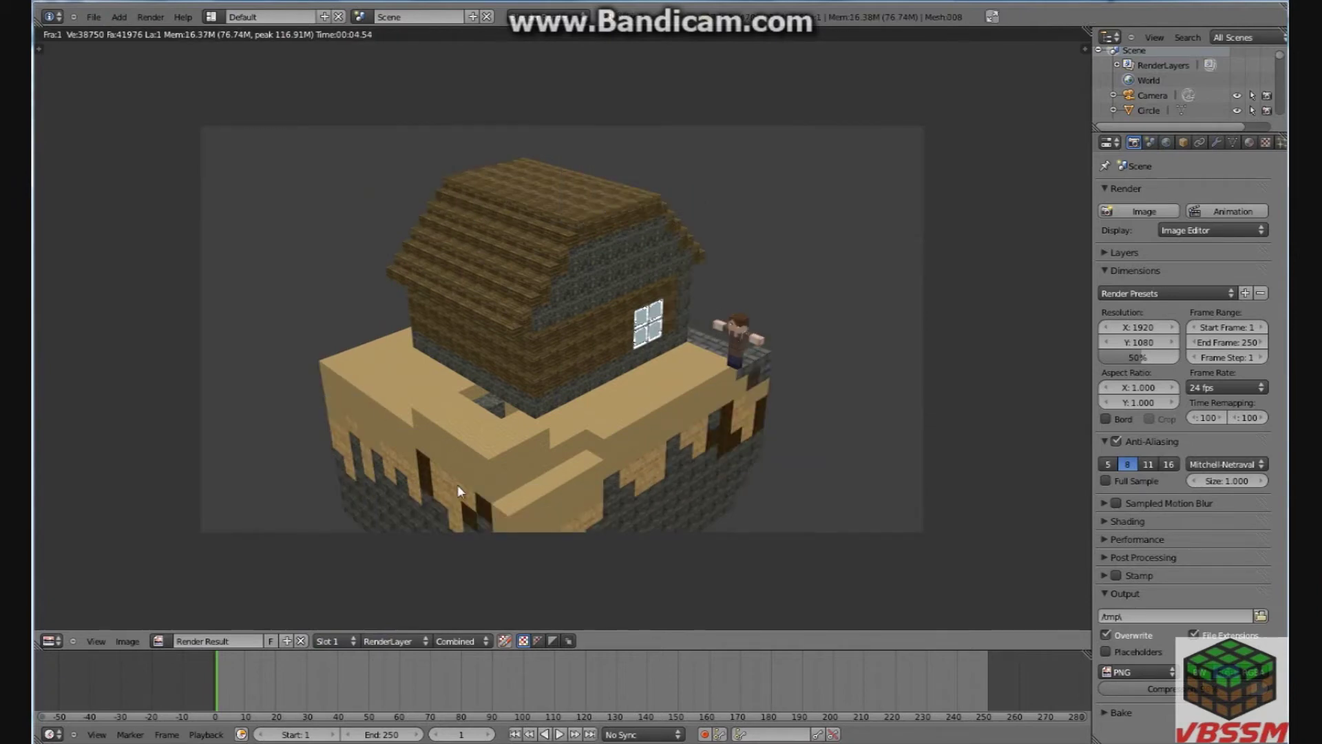
middle_click_drag(780, 275, 843, 283)
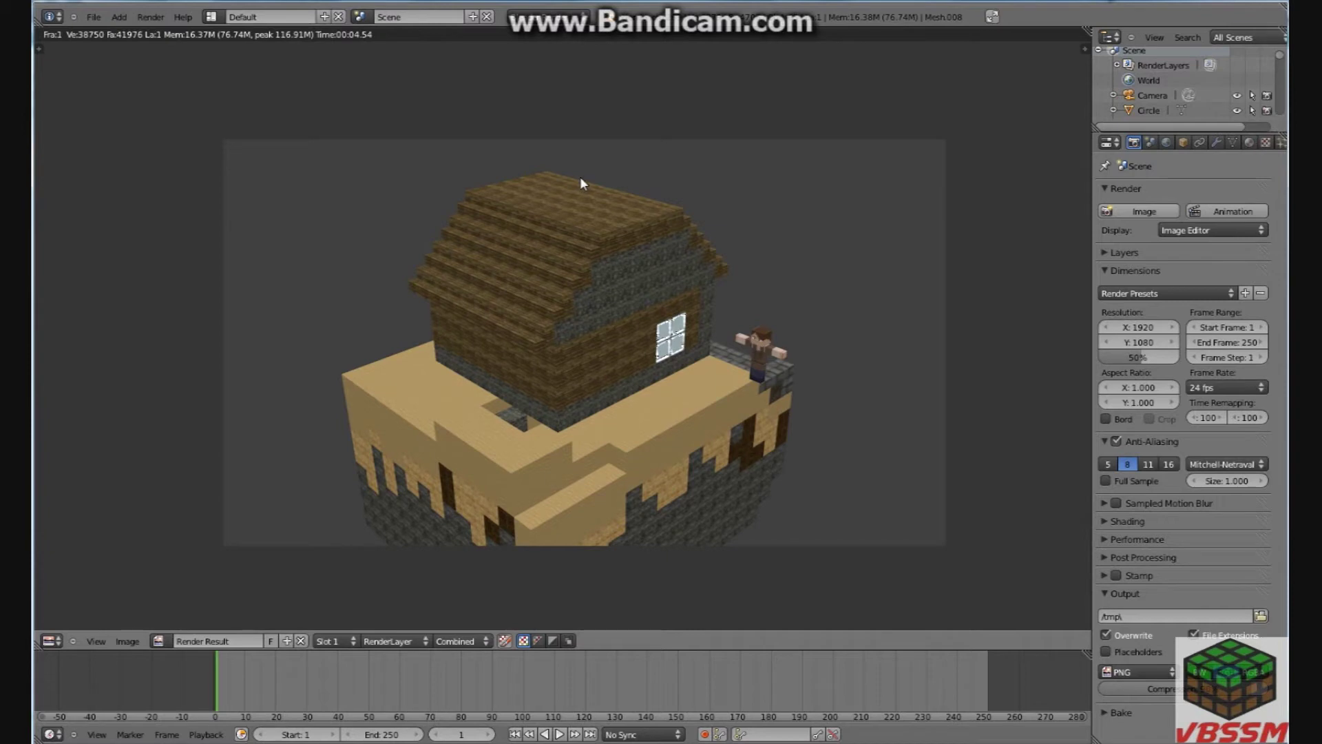
key("Escape")
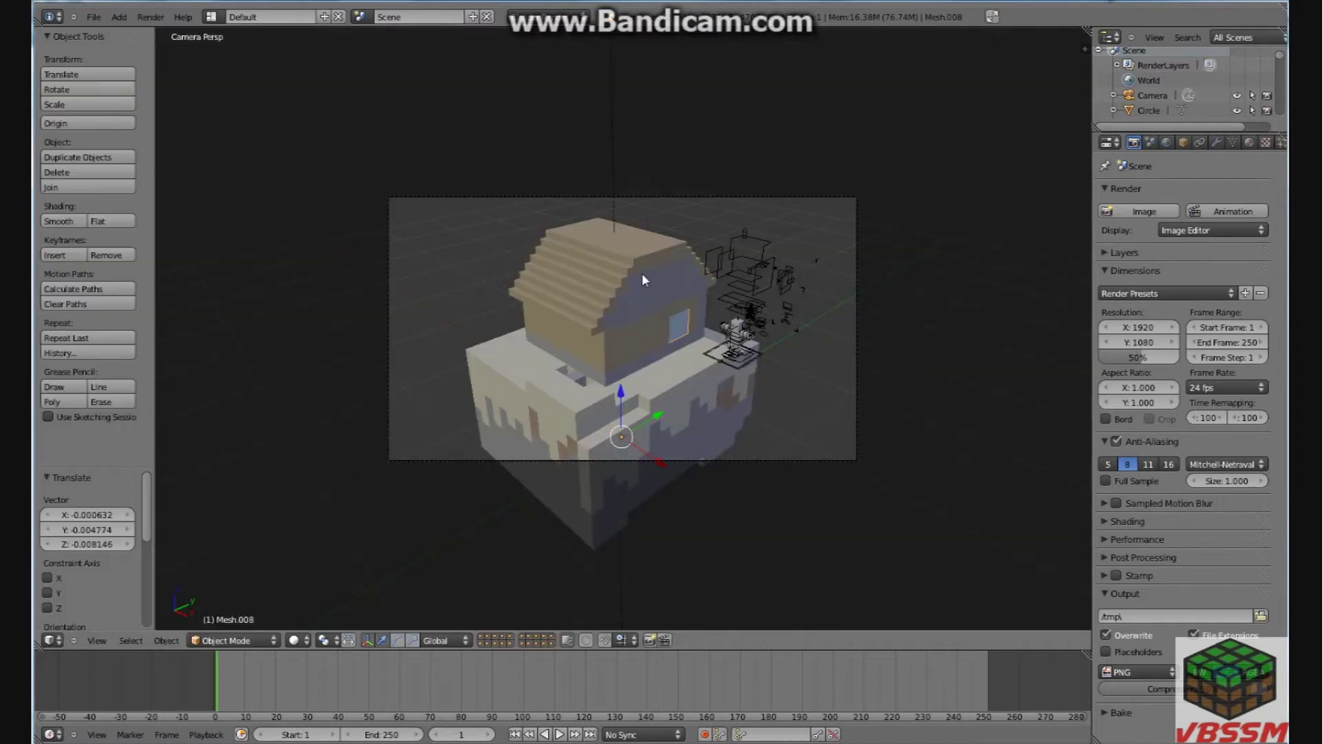
Step: Delete the side window pane to look inside the house, and undo both the deletion and the pane's selection
middle_click_drag(934, 296, 717, 266)
scroll(916, 286, "up", 5)
key("x")
left_click(717, 269)
middle_click_drag(723, 290, 599, 330)
scroll(543, 301, "up", 4)
scroll(543, 301, "up", 4)
scroll(598, 331, "down", 8)
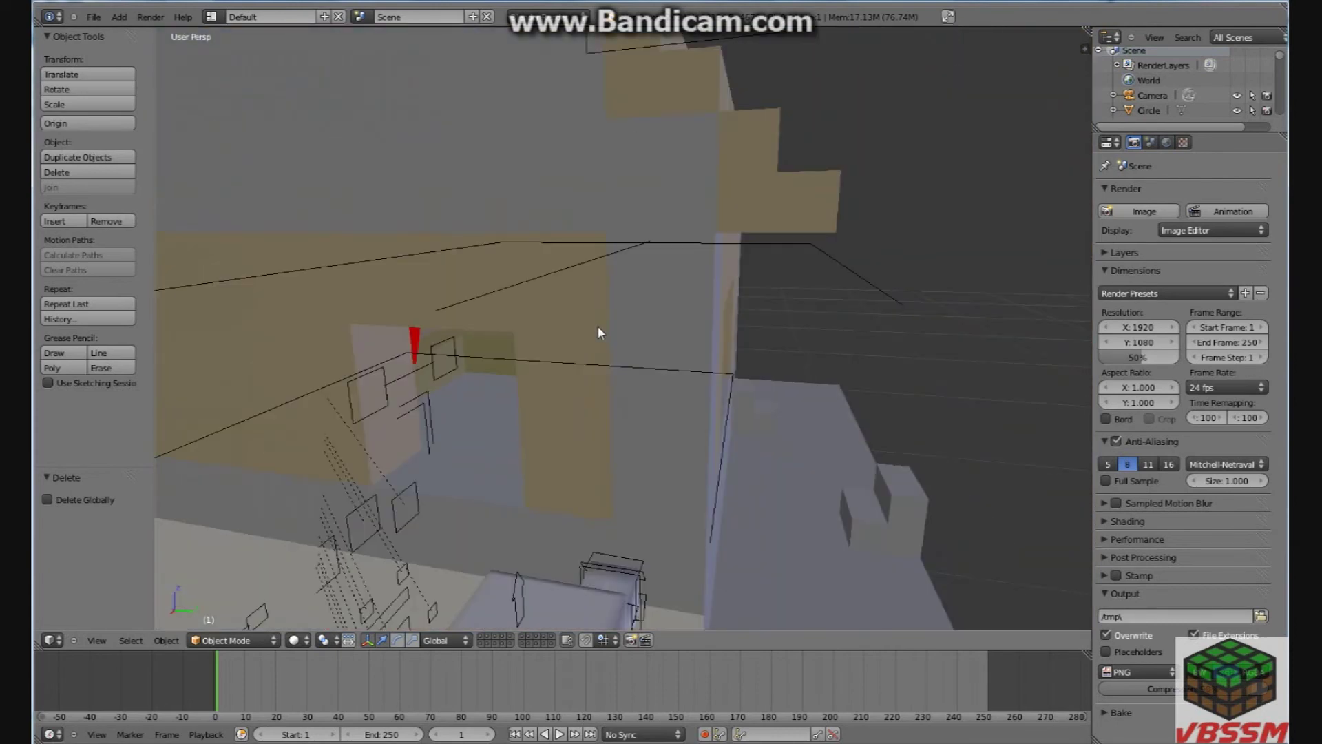
scroll(663, 431, "down", 6)
middle_click_drag(613, 432, 871, 412)
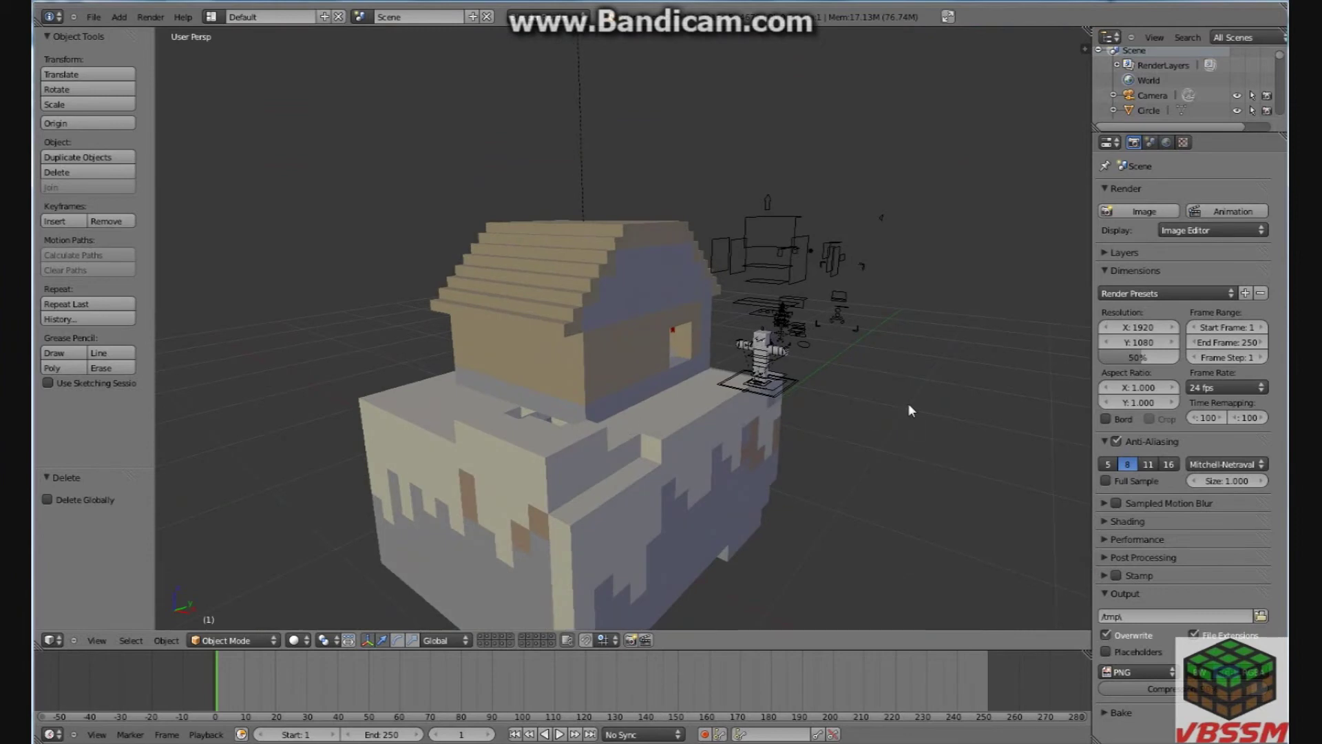
key("ctrl+z")
key("ctrl+z")
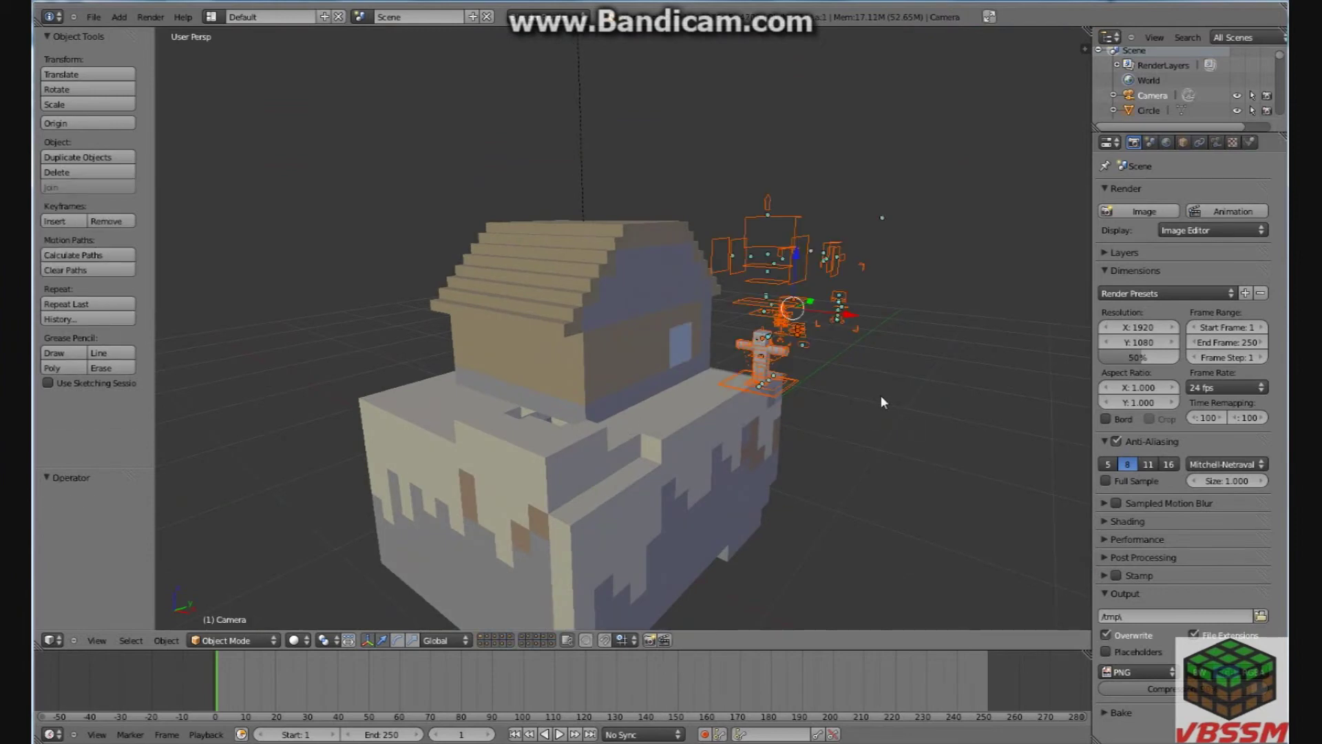
Step: Move the character rig into the house by about -0.68 X, -0.53 Y, 0.07 Z, and settle it on the floor by 0.03, 0.04, -0.07
key("g")
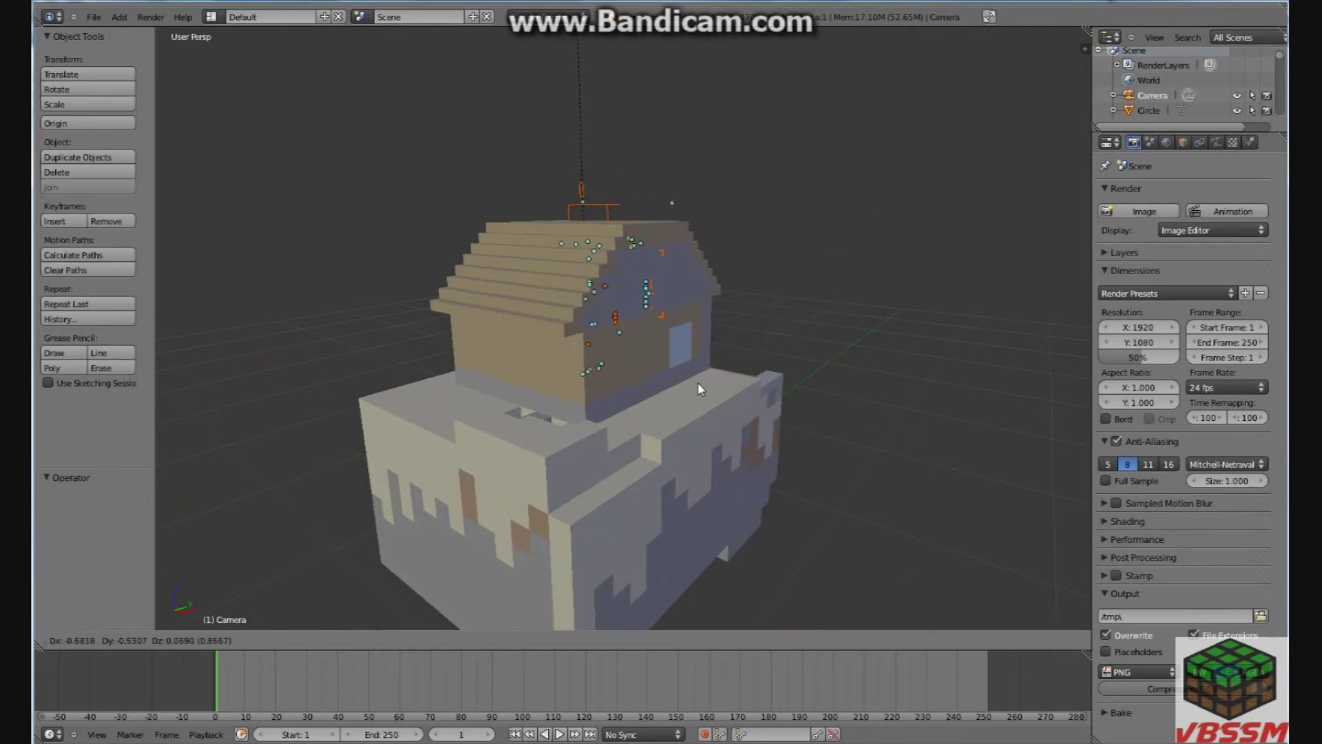
left_click(698, 390)
middle_click_drag(698, 389, 585, 370)
scroll(586, 370, "up", 10)
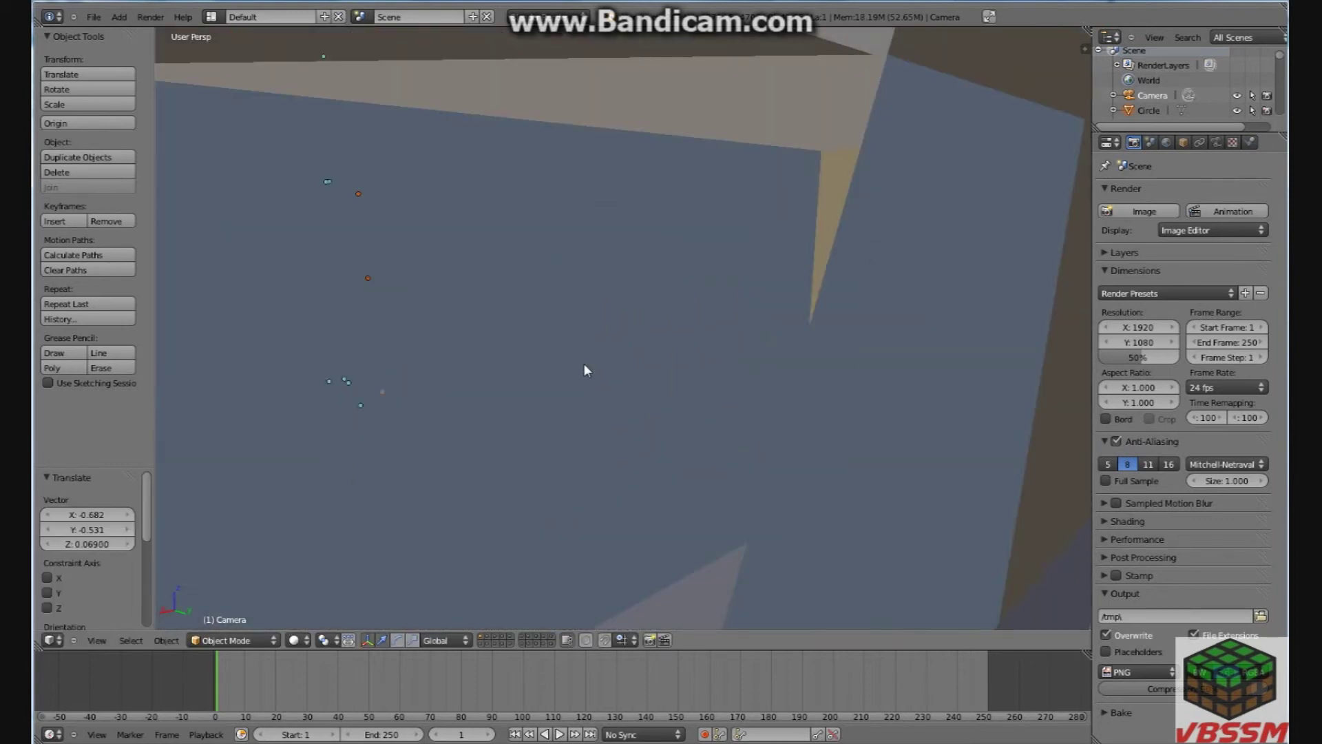
scroll(584, 363, "down", 8)
middle_click_drag(576, 362, 482, 337)
middle_click_drag(390, 315, 313, 320)
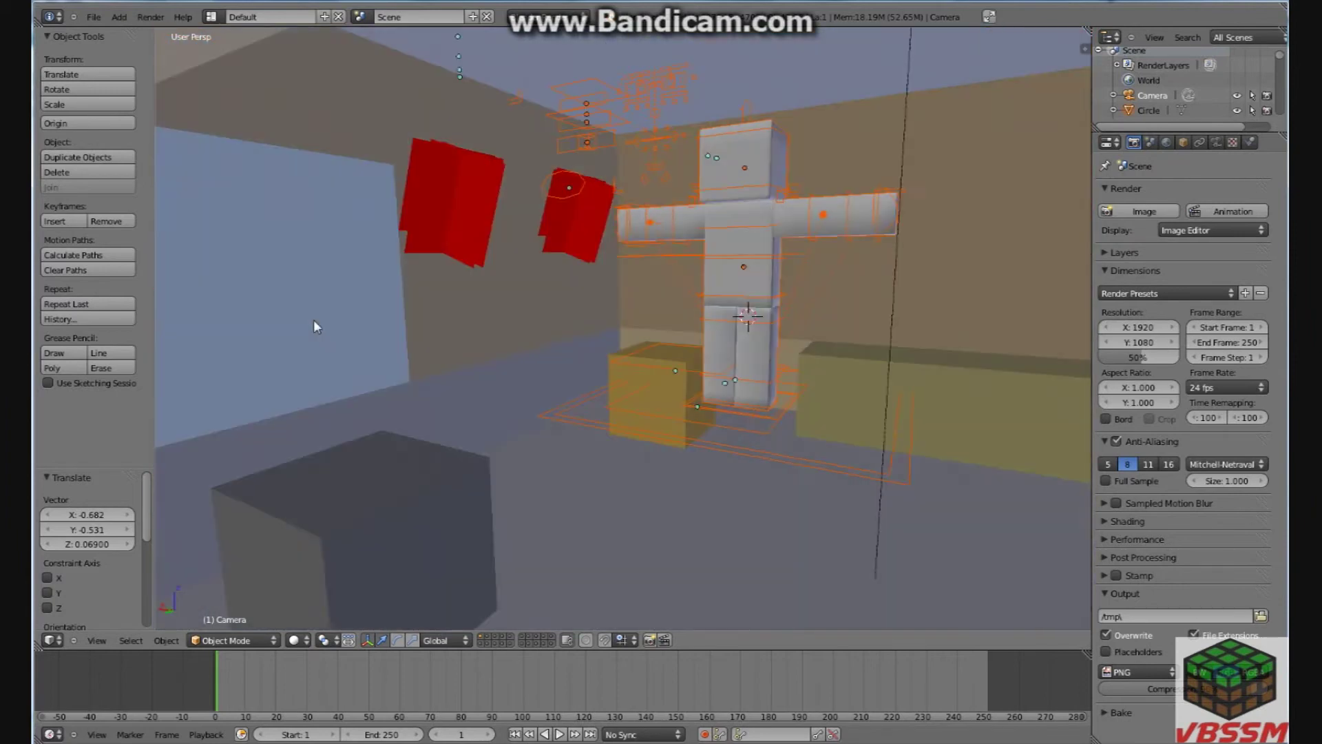
scroll(313, 320, "up", 3)
key("g")
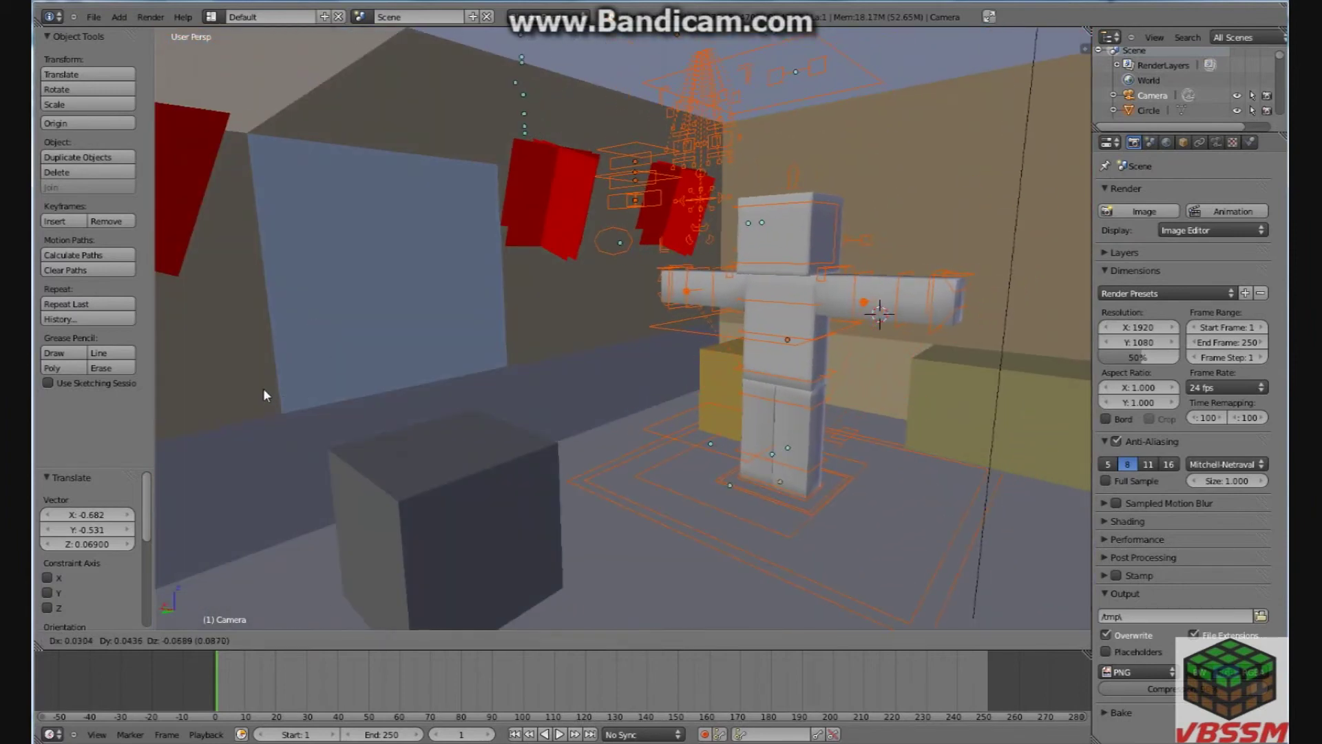
left_click(263, 387)
Step: Select the camera, look through it, and move it by about 0.91 X, 0.58 Y and -0.53 Z
mouse_move(829, 324)
middle_mouse_down()
mouse_move(608, 337)
mouse_move(868, 342)
mouse_move(709, 331)
mouse_move(824, 324)
middle_mouse_up()
scroll(632, 316, "down", 6)
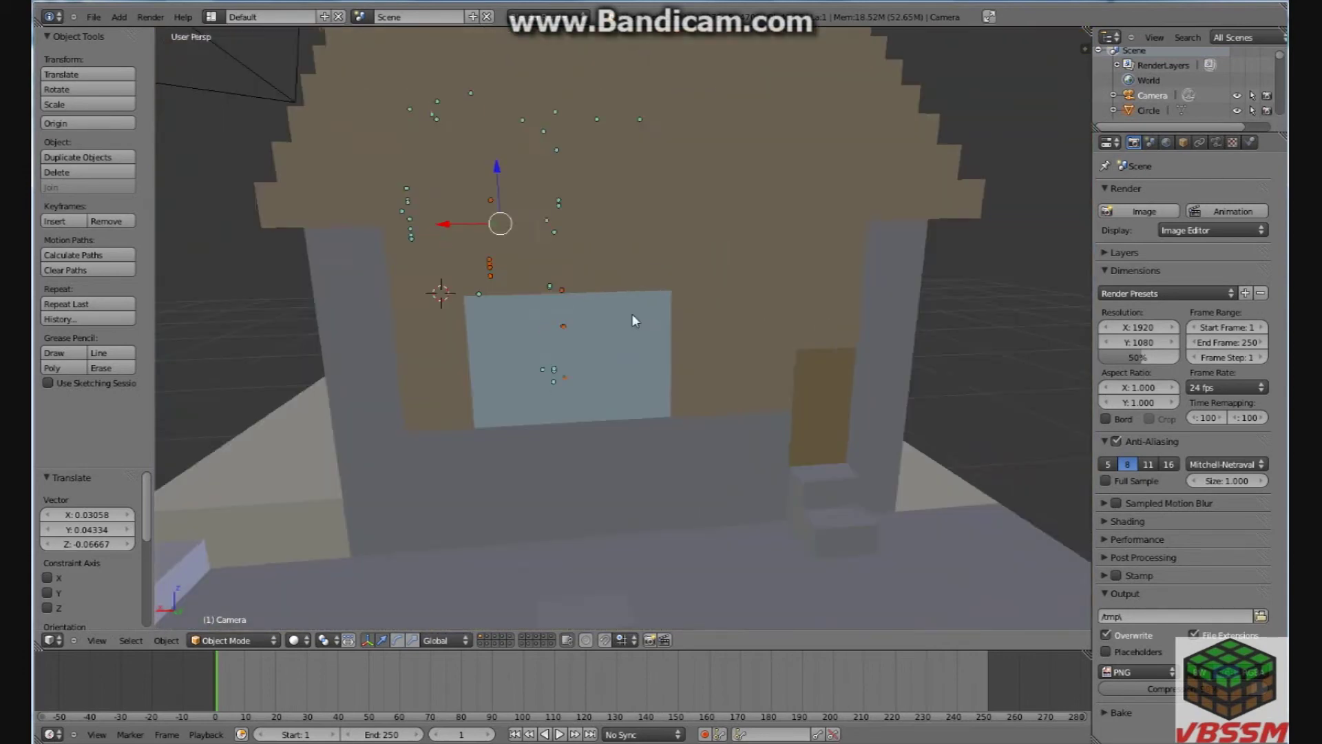
scroll(482, 296, "down", 3)
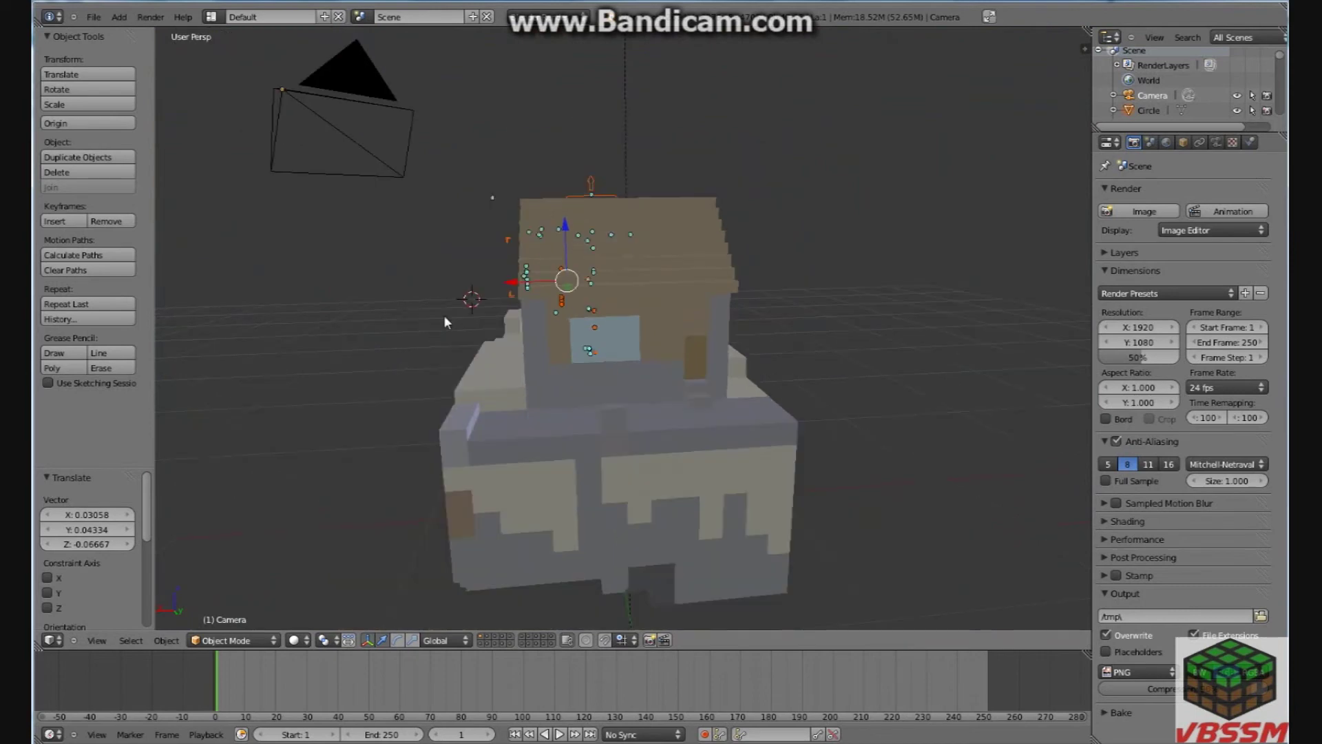
right_click(338, 103)
middle_click_drag(337, 255, 555, 266)
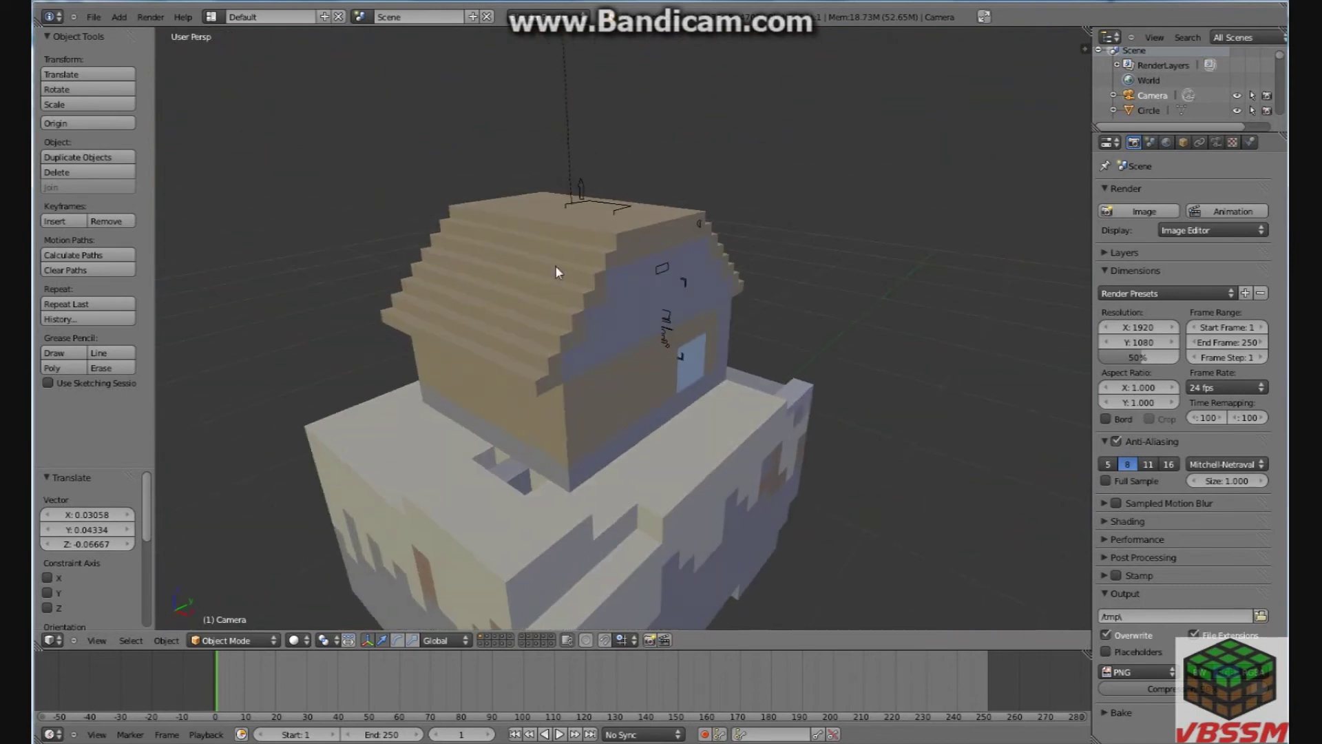
scroll(539, 279, "down", 5)
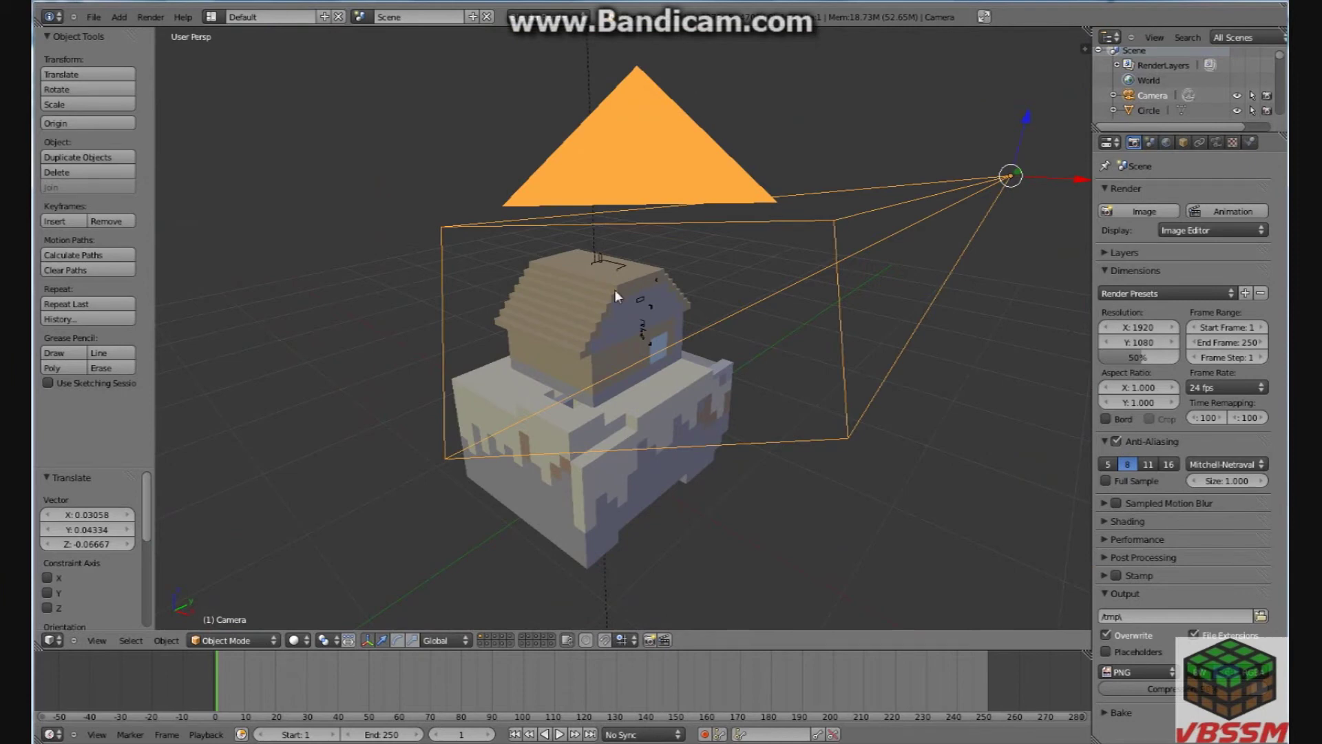
key("KP_0")
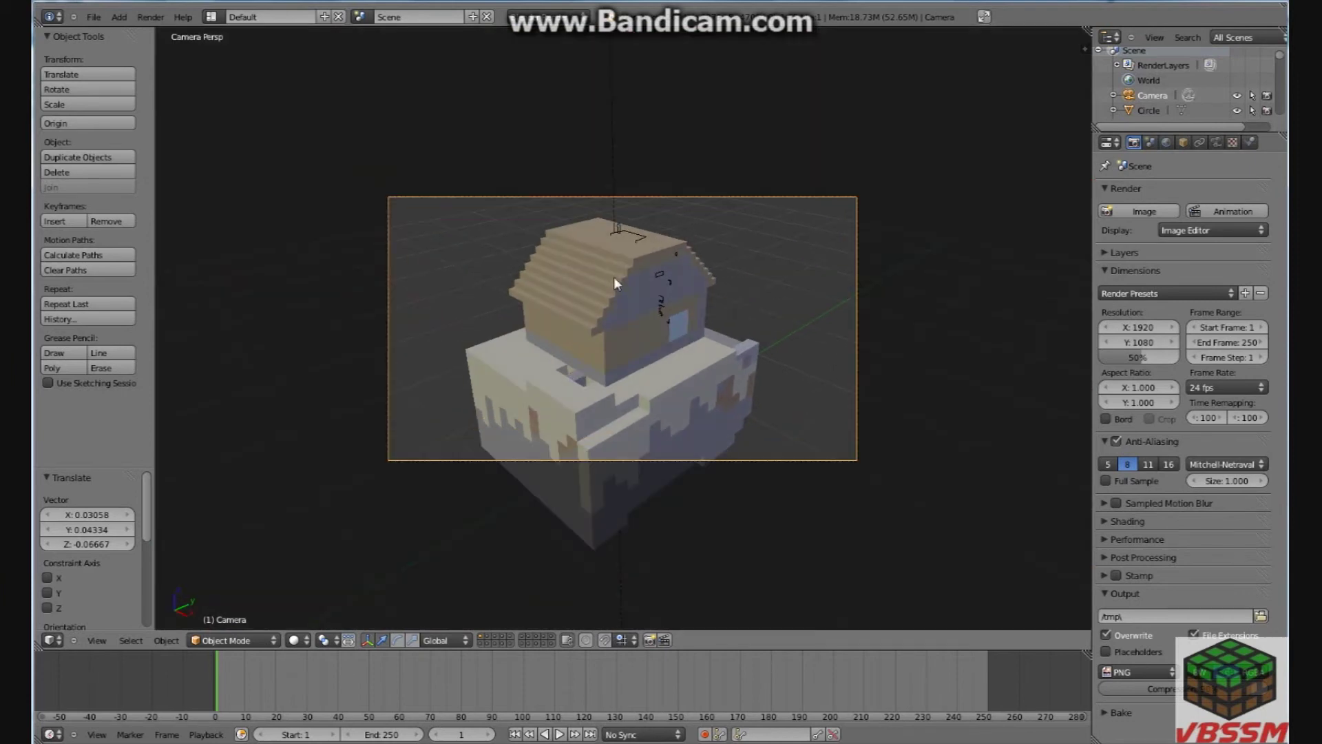
key("g")
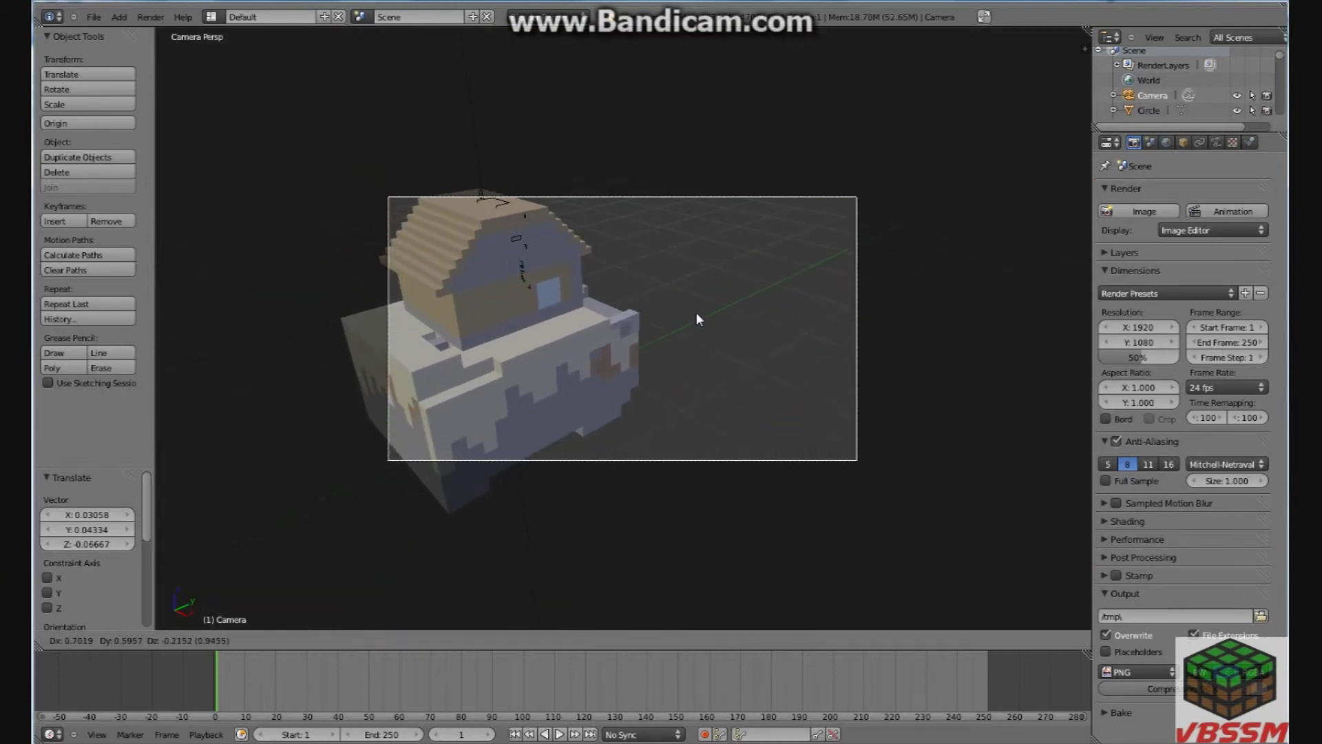
left_click(699, 321)
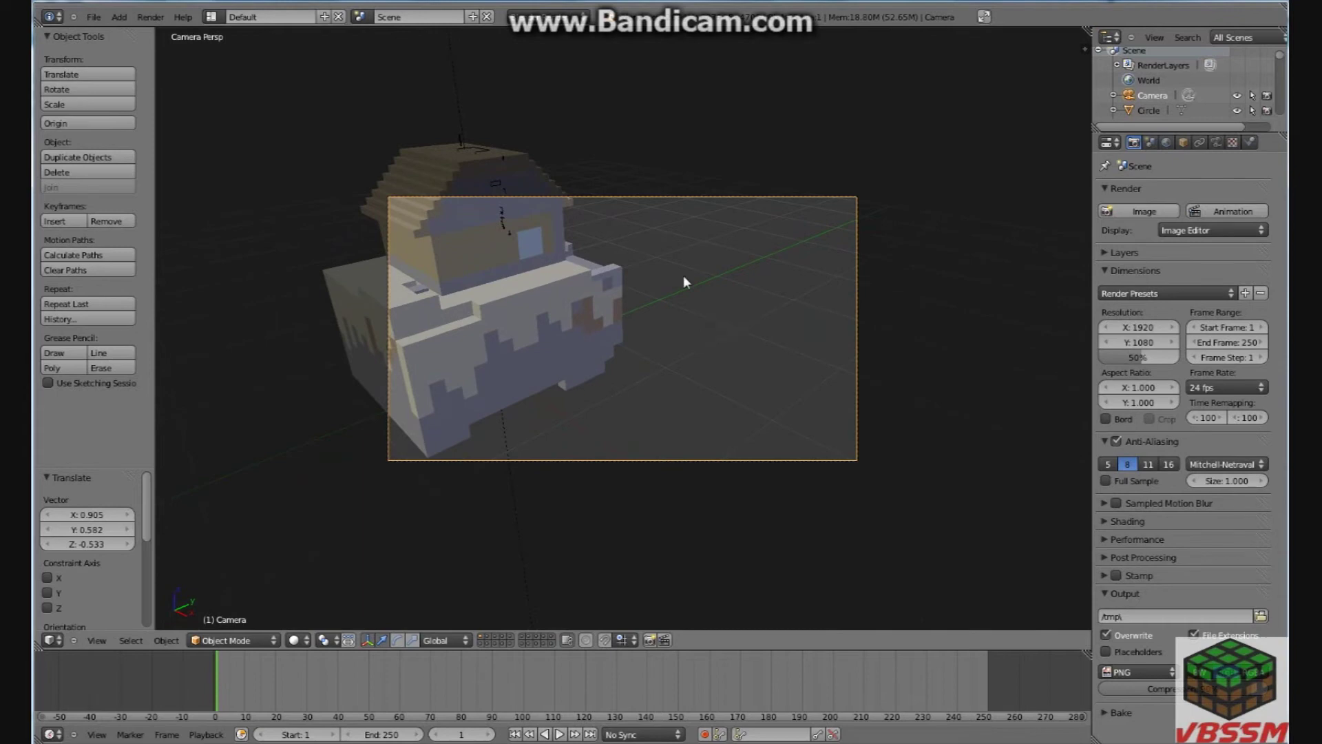
Step: Move the camera toward the house along its local Z axis, finishing with a shift of about -0.84 X, 0.78 Y and -0.57 Z
key("g")
key("z")
key("z")
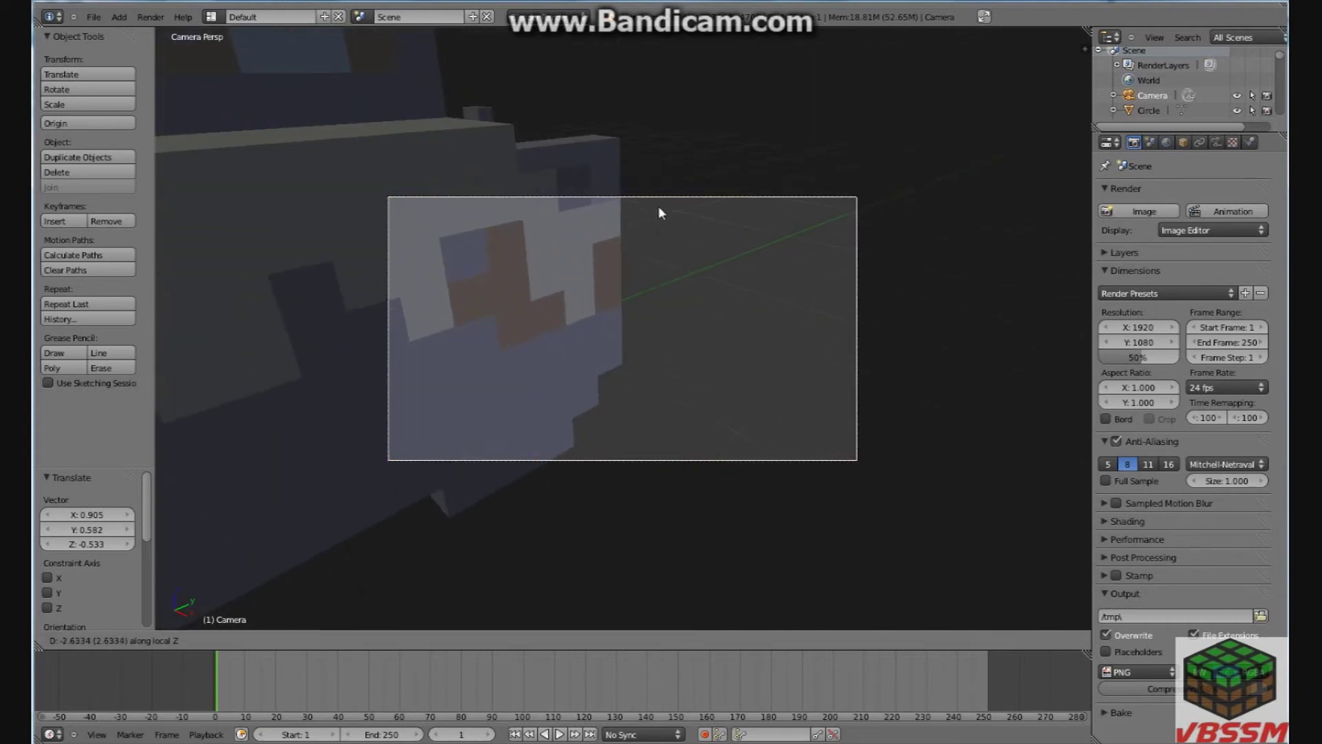
left_click(643, 185)
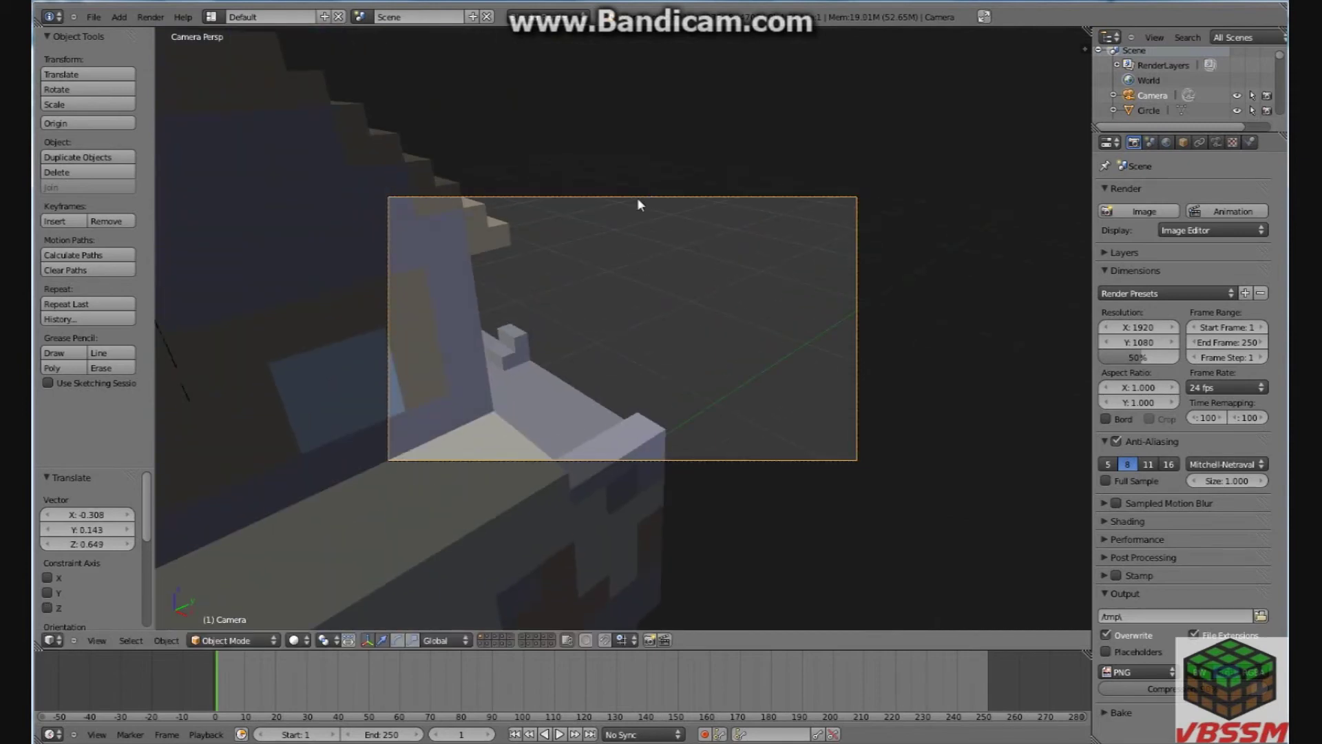
key("g")
key("z")
key("z")
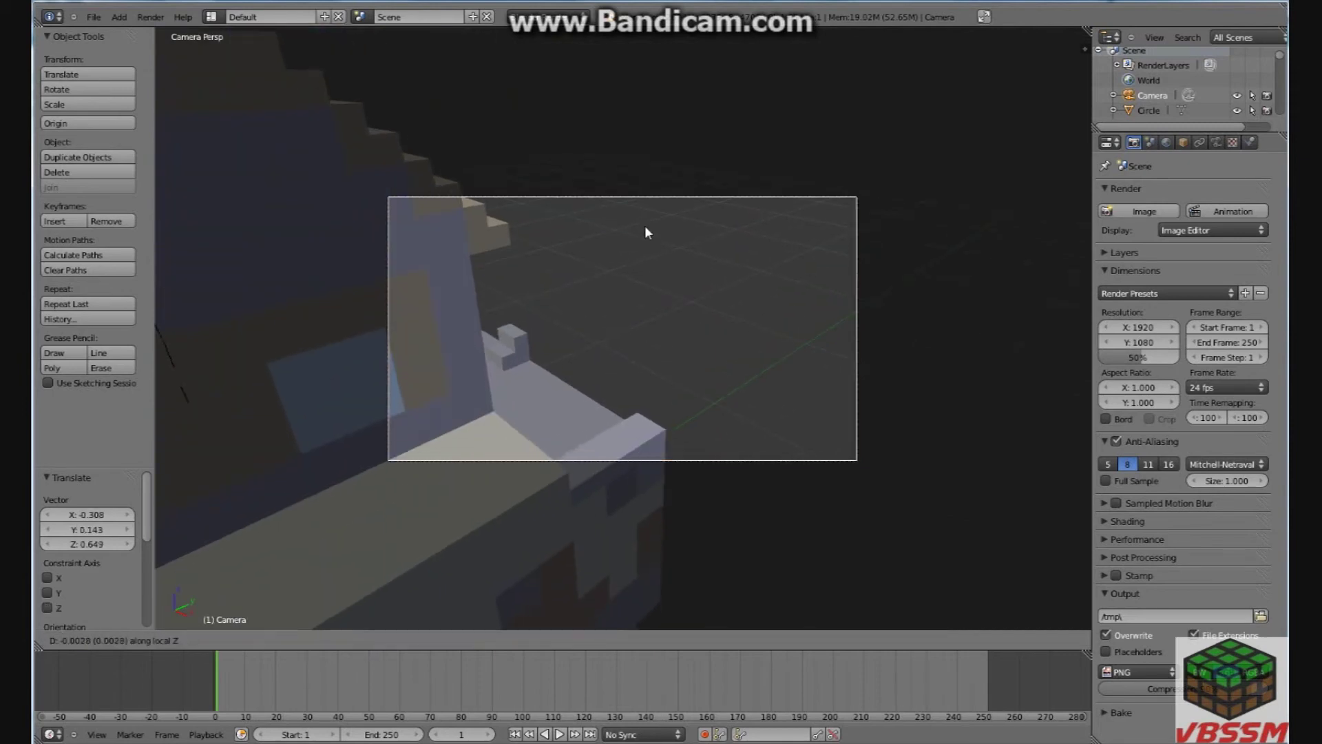
left_click(637, 190)
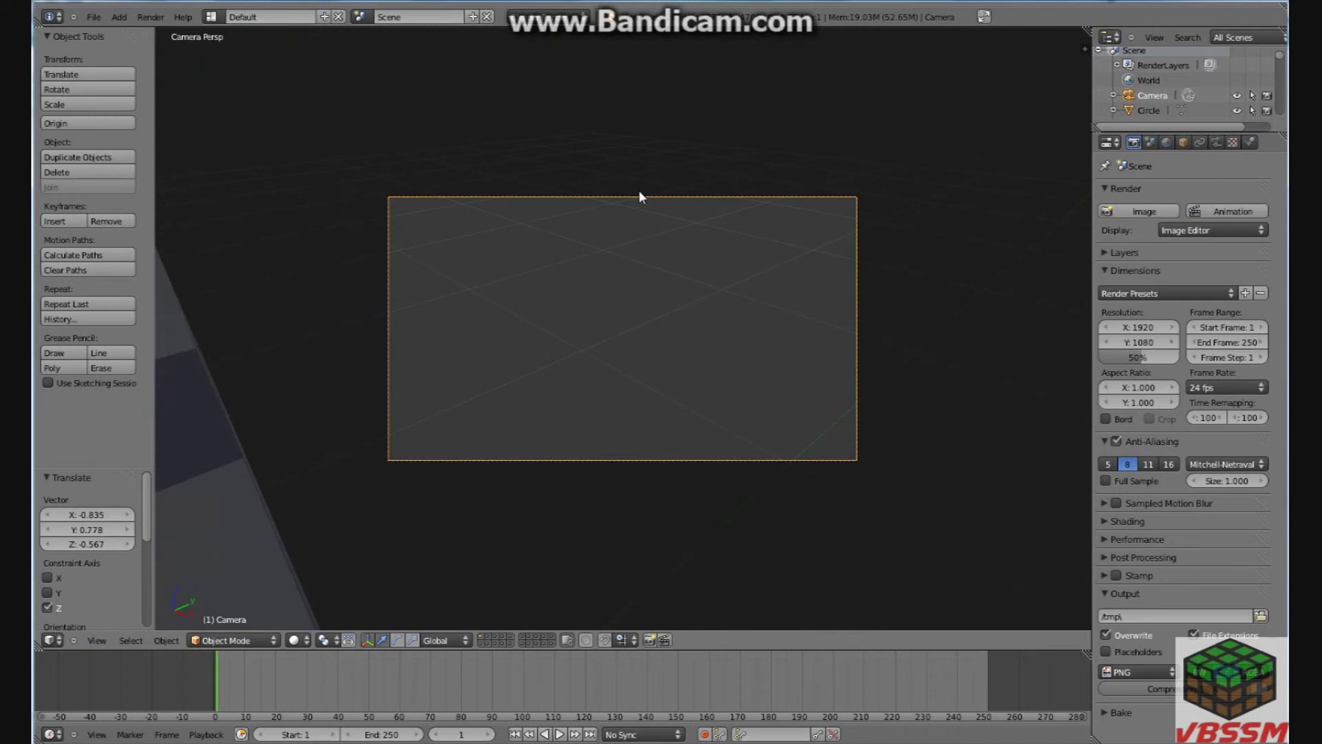
Step: Raise the camera 0.259 along global Z, and rotate it about global Z by about 34° and another 90.6°
key("g")
key("z")
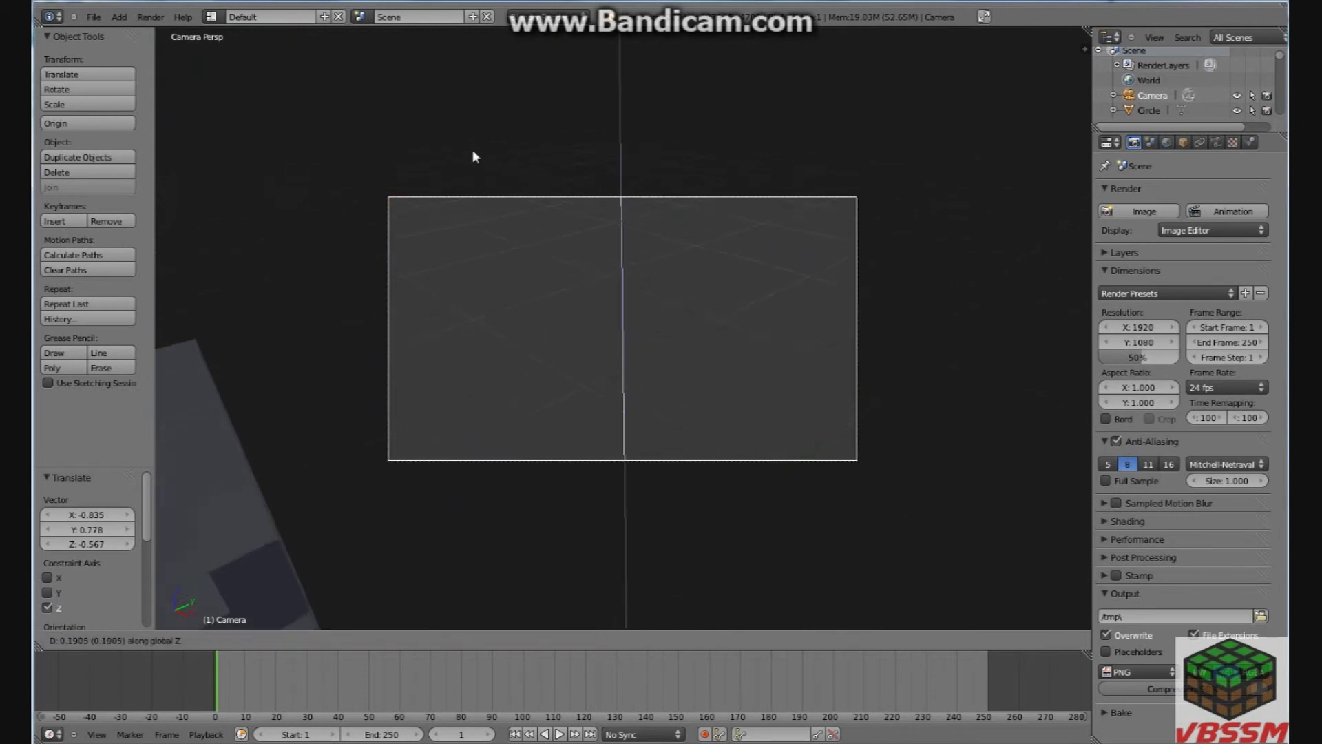
left_click(462, 175)
key("r")
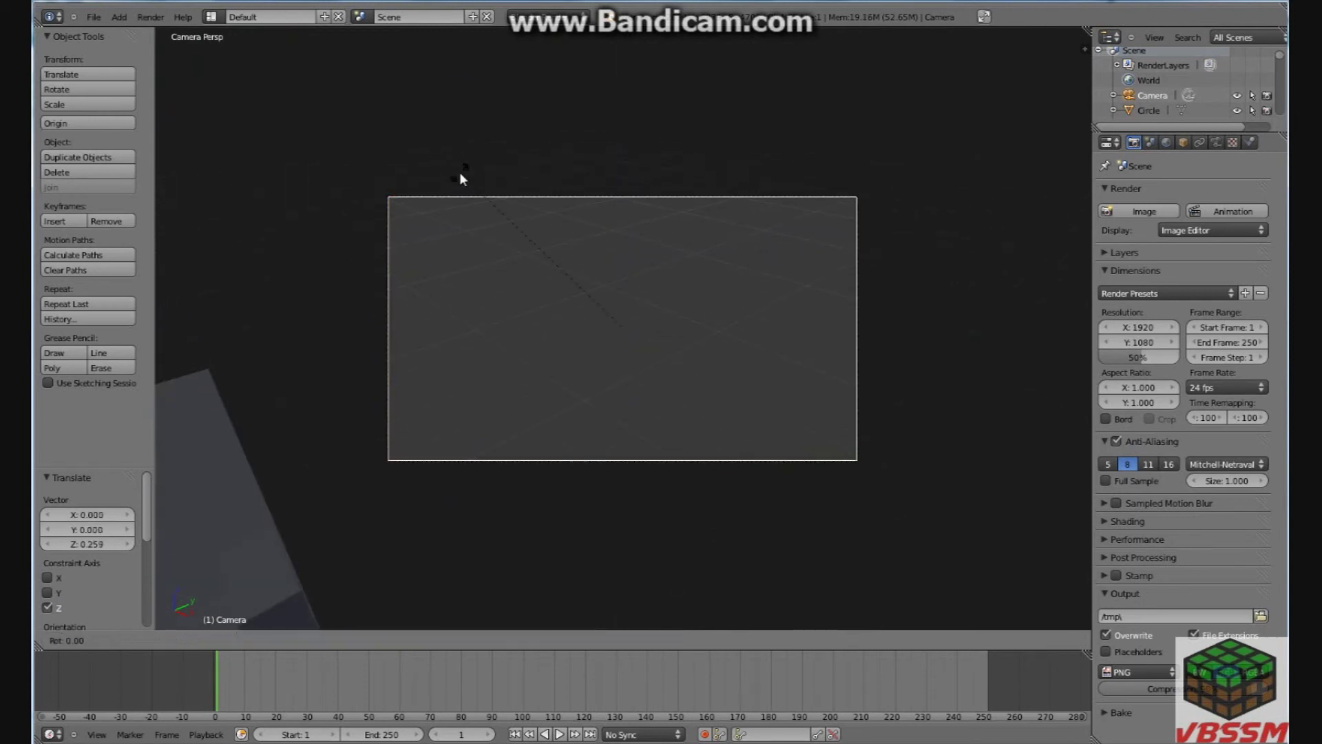
key("z")
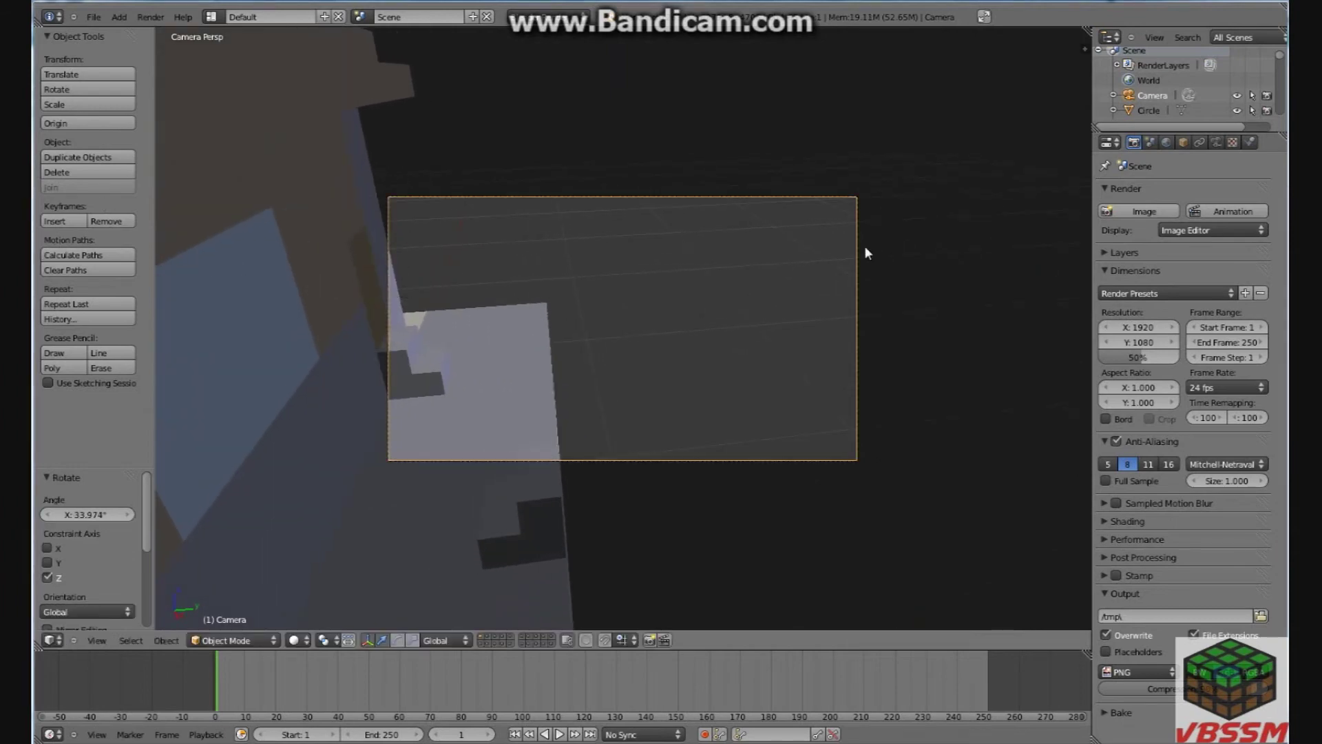
left_click(741, 261)
key("r")
key("z")
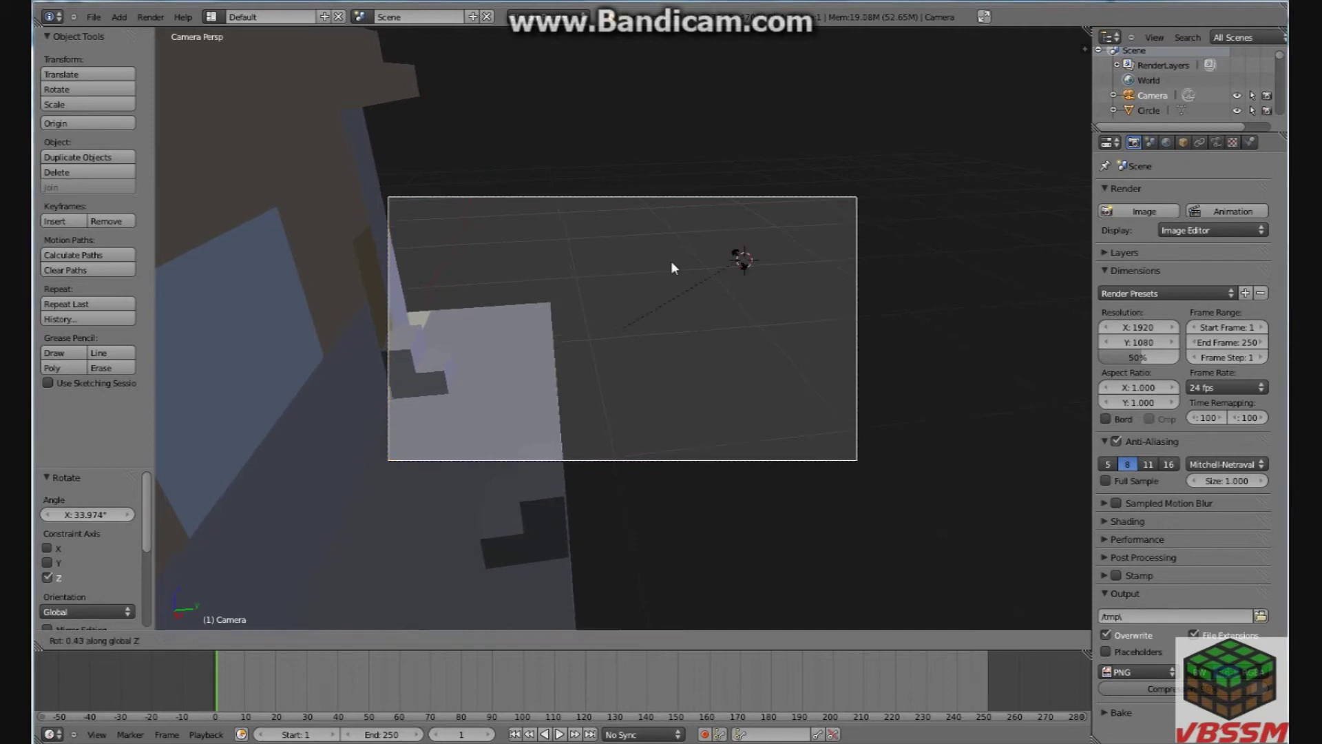
left_click(588, 272)
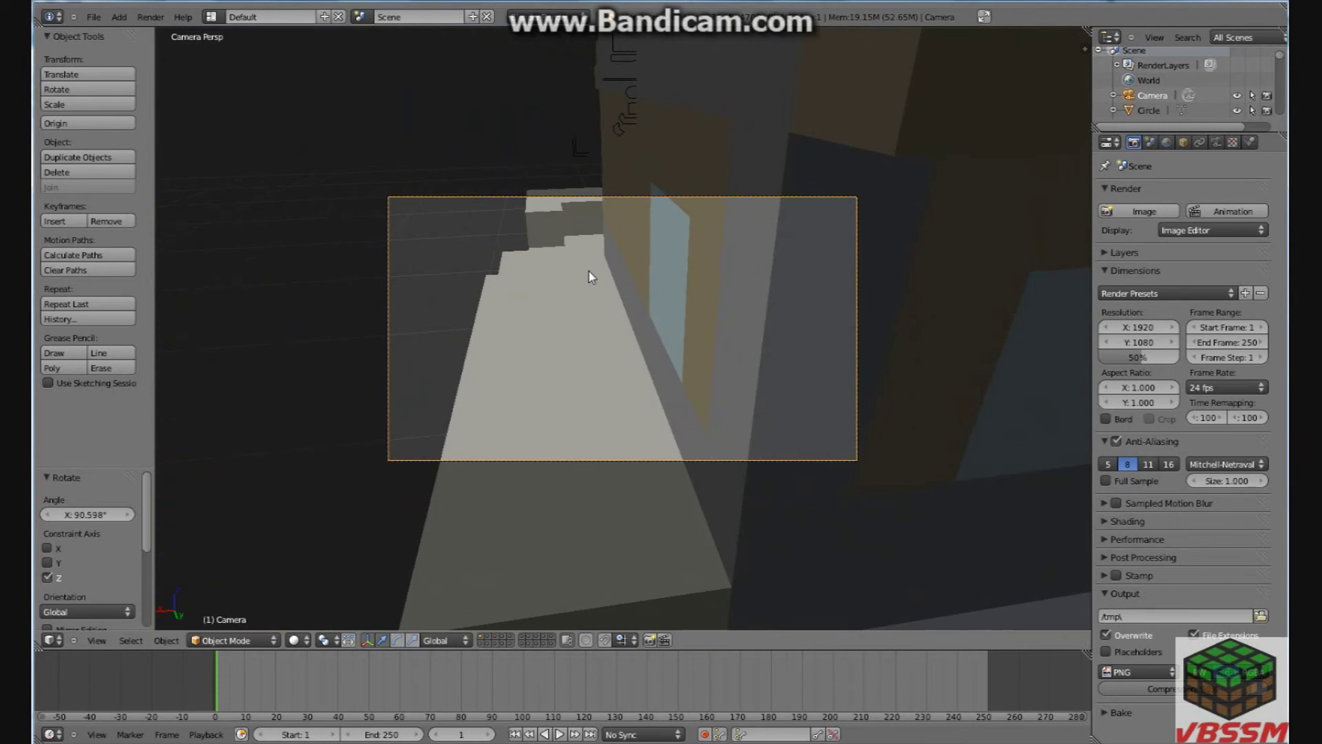
Step: Move the camera by about -0.41 X, 0.09 Y and -0.06 Z to frame the window, and render a test image
key("g")
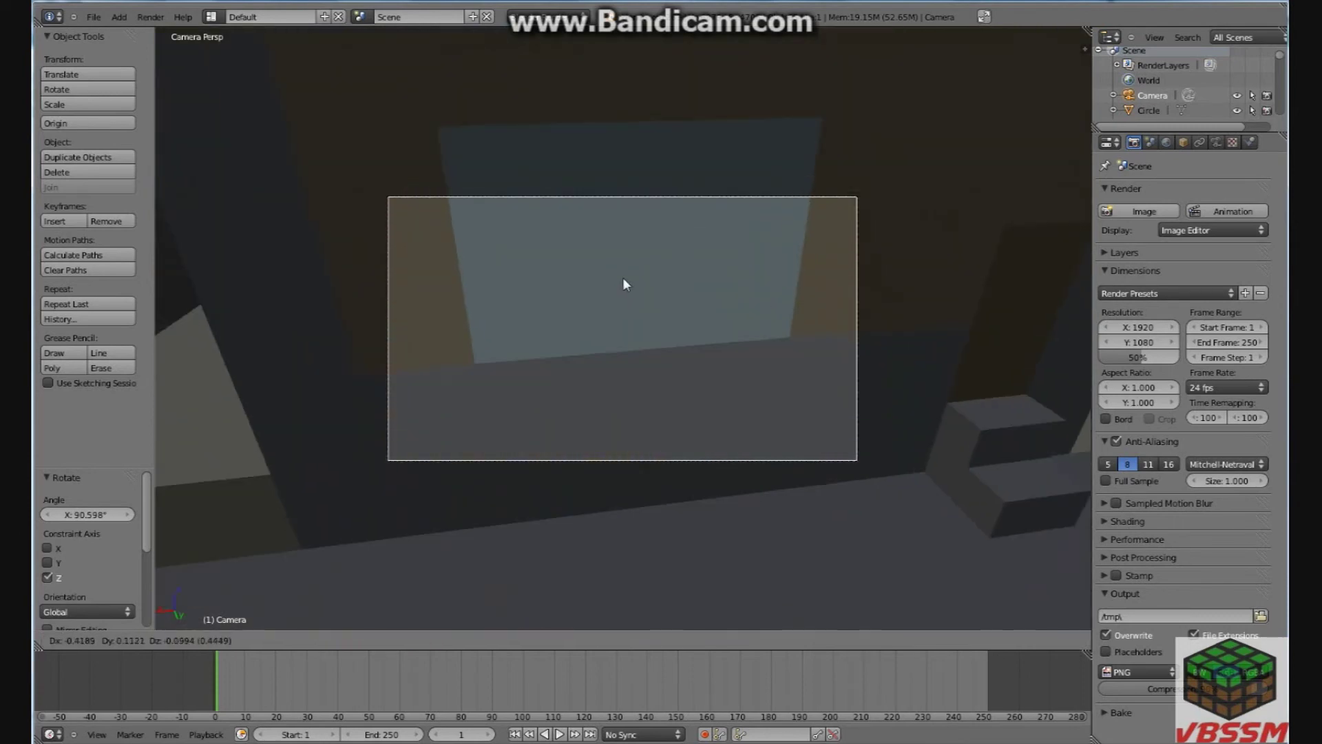
key("Escape")
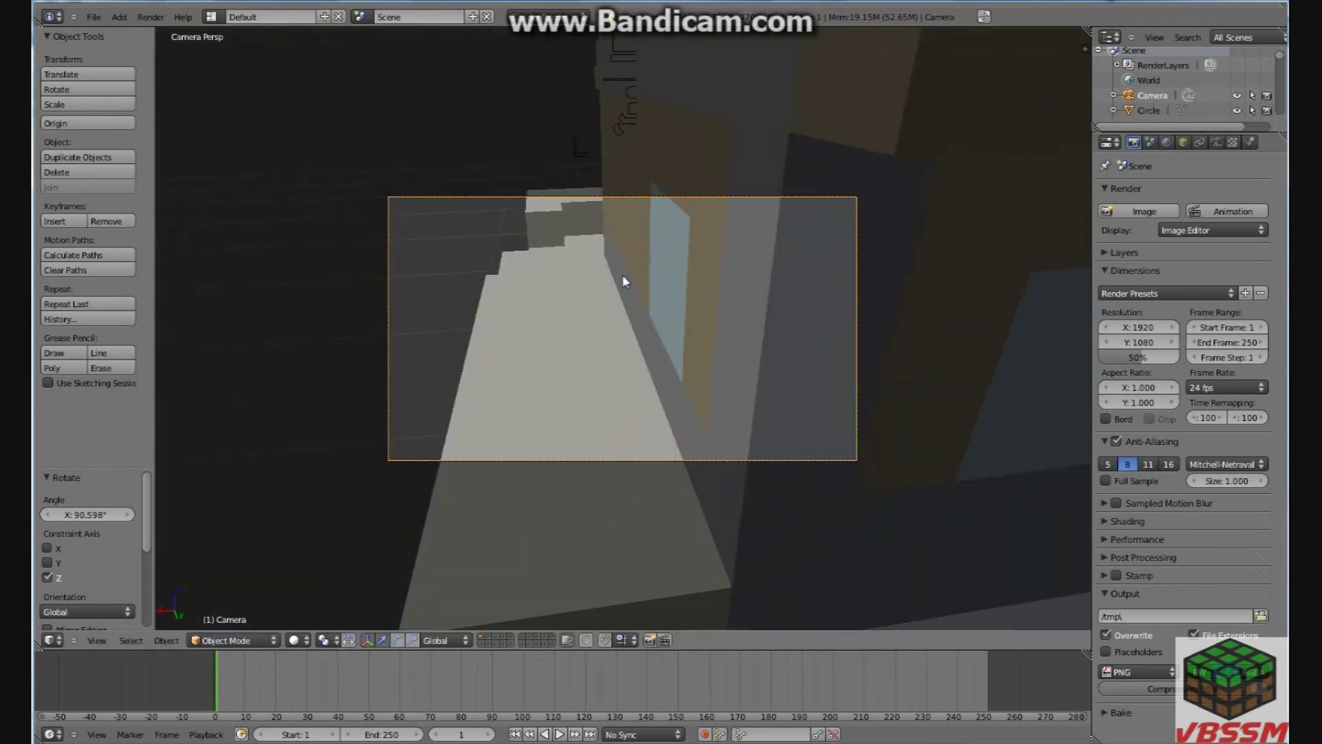
key("g")
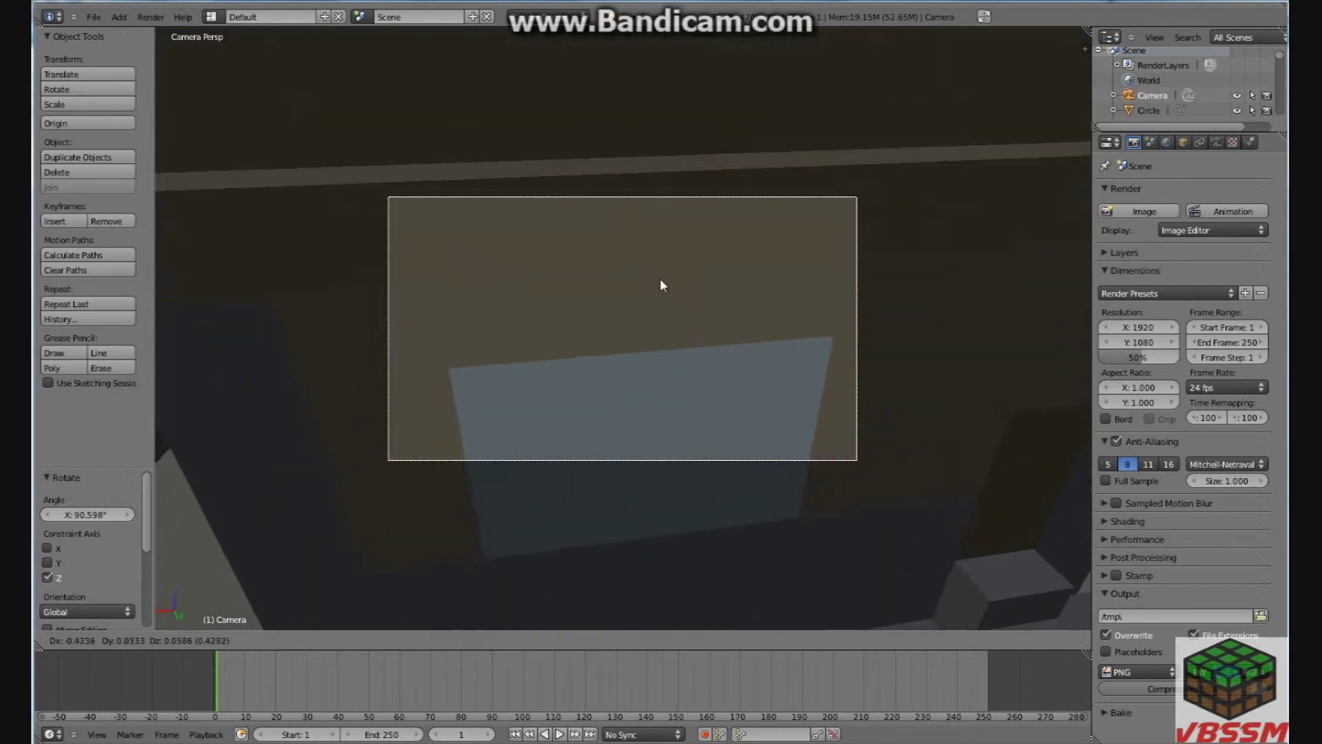
left_click(659, 282)
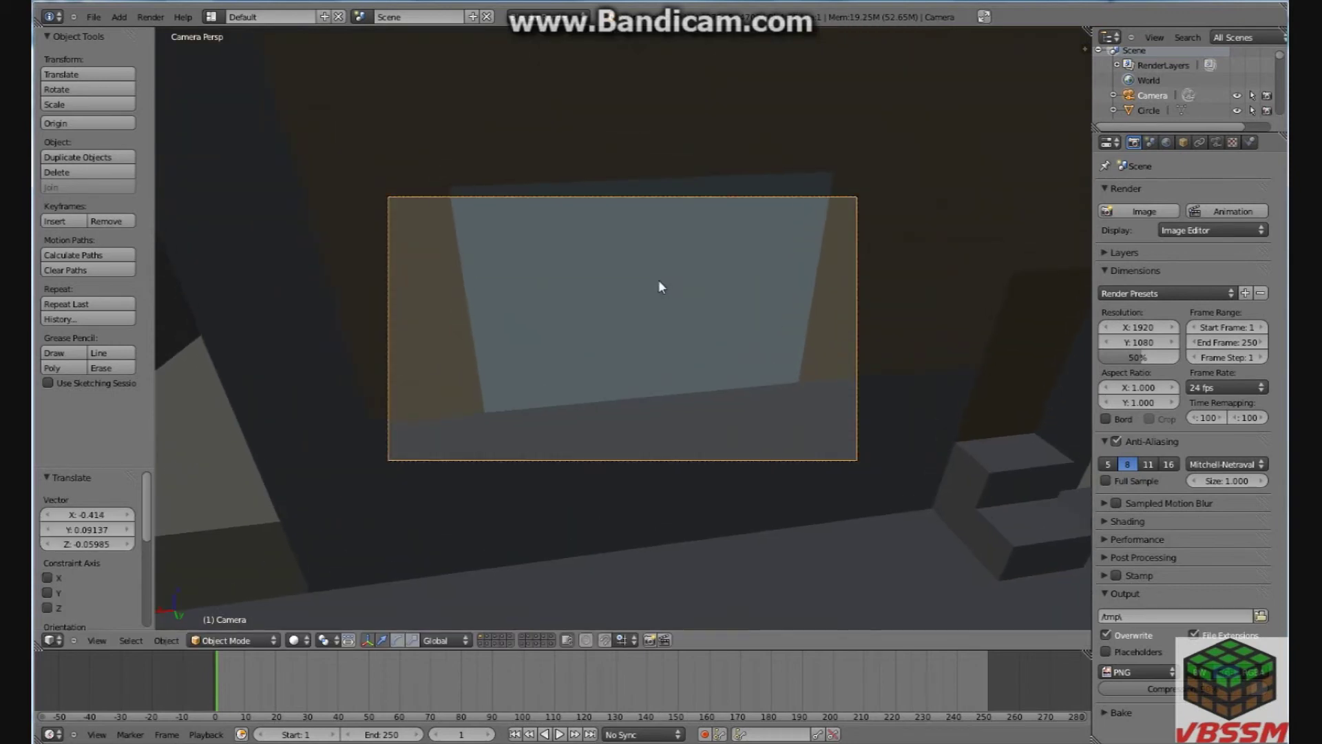
key("F12")
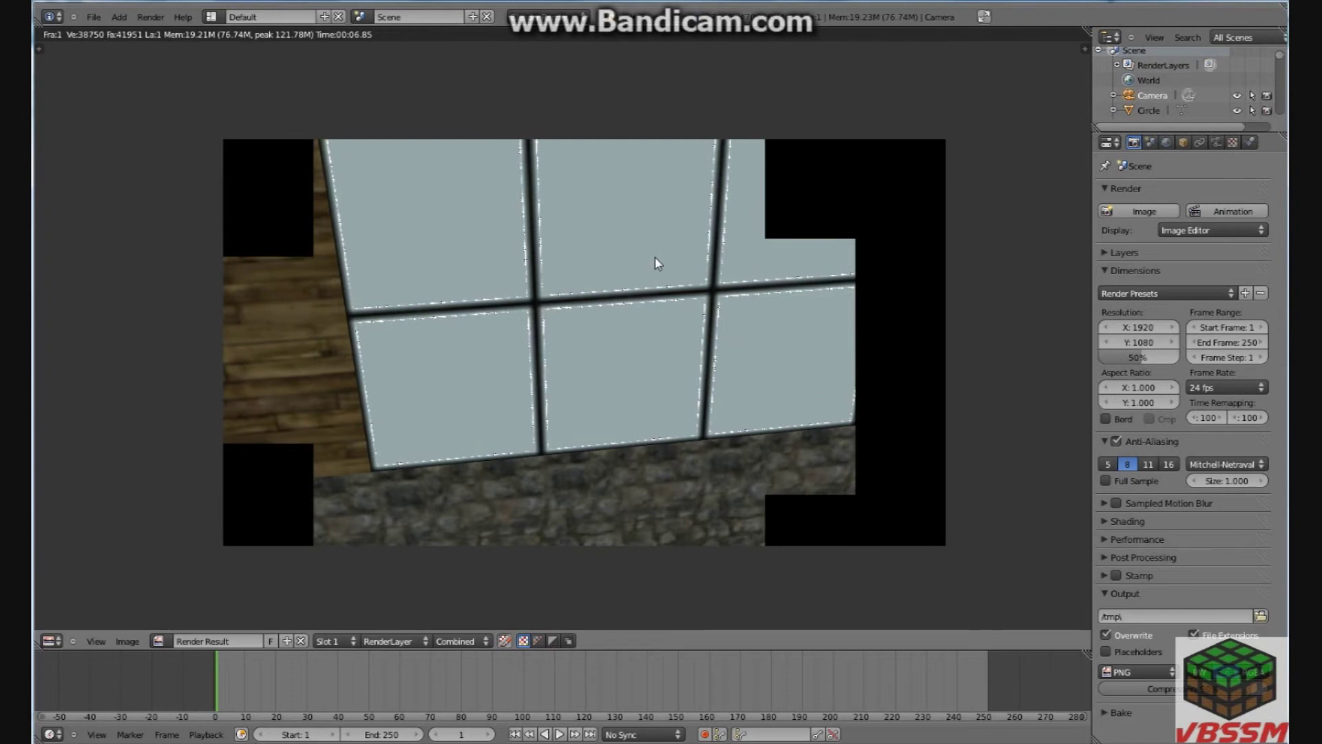
key("Escape")
Step: Select the window pane and set its material's Z Transparency alpha to 0.115
right_click(655, 258)
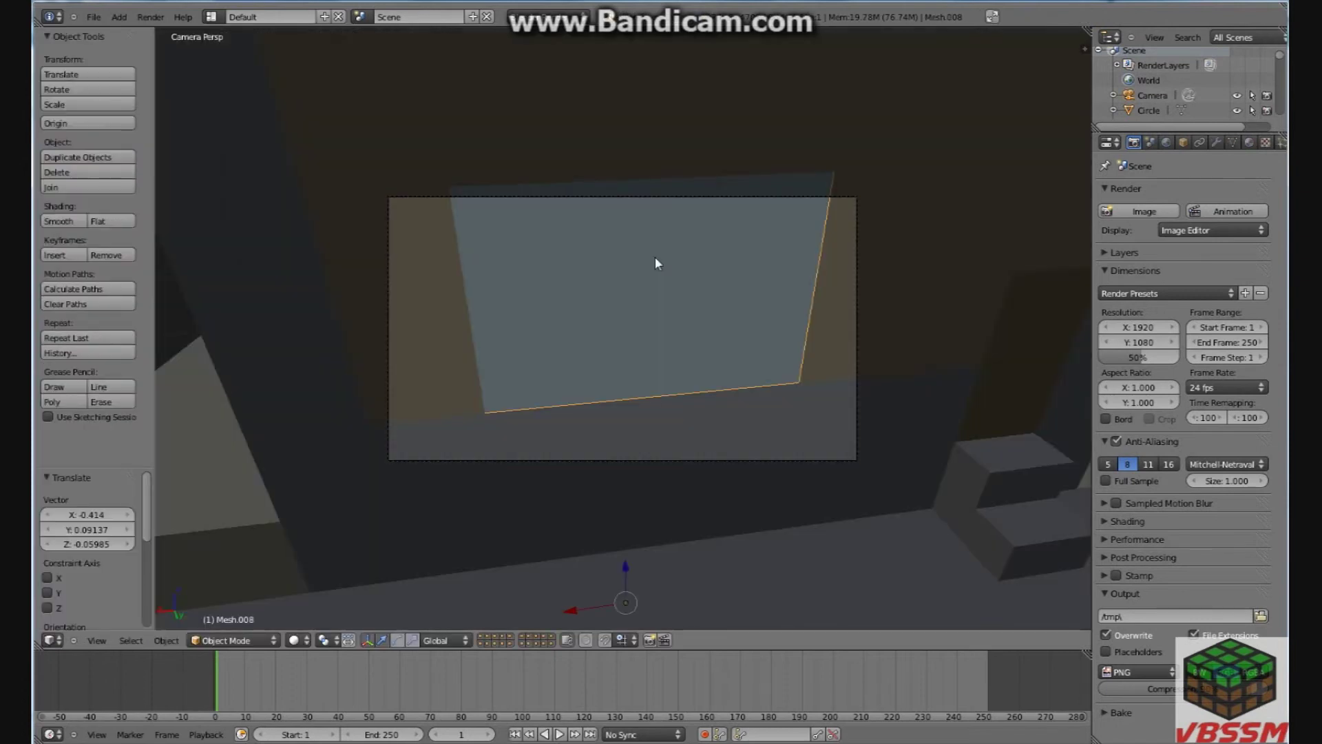
left_click(1250, 143)
scroll(1164, 439, "down", 8)
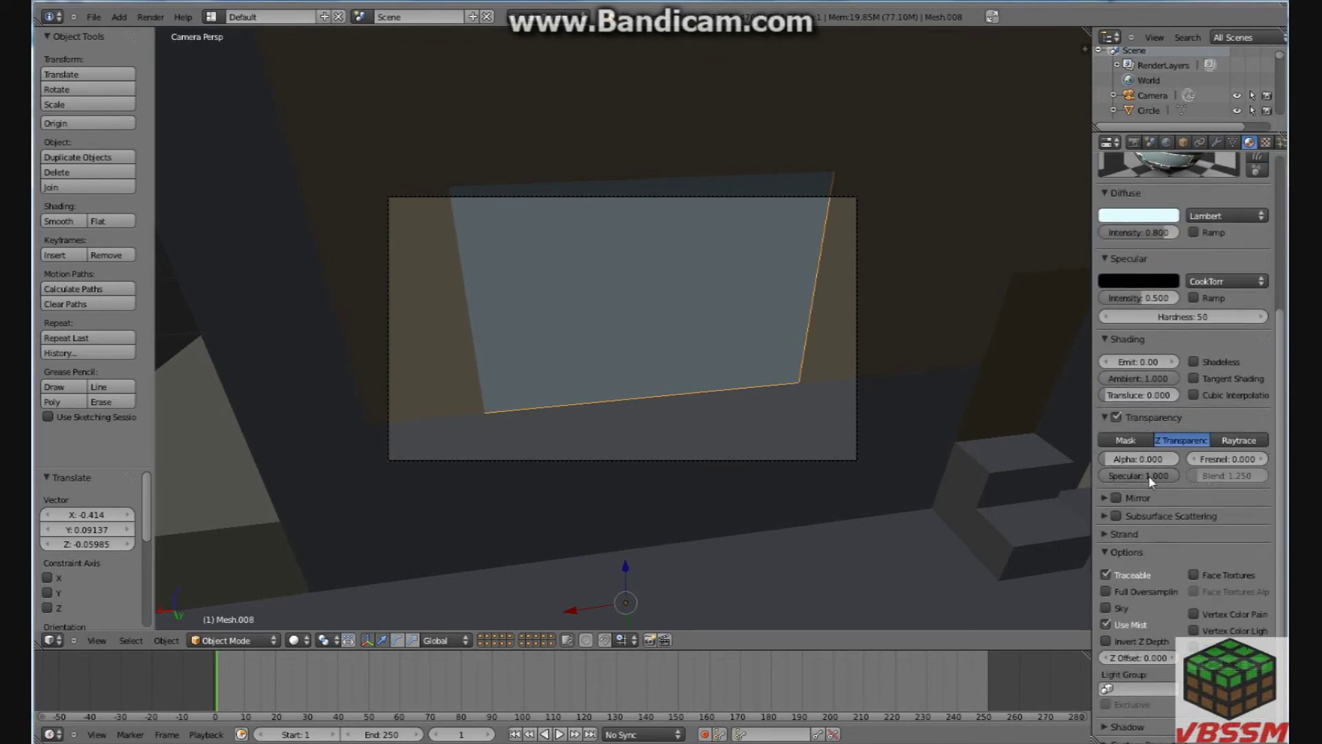
left_click(1143, 459)
type("0.125")
key("Return")
left_click(1102, 458)
scroll(1195, 451, "down", 1)
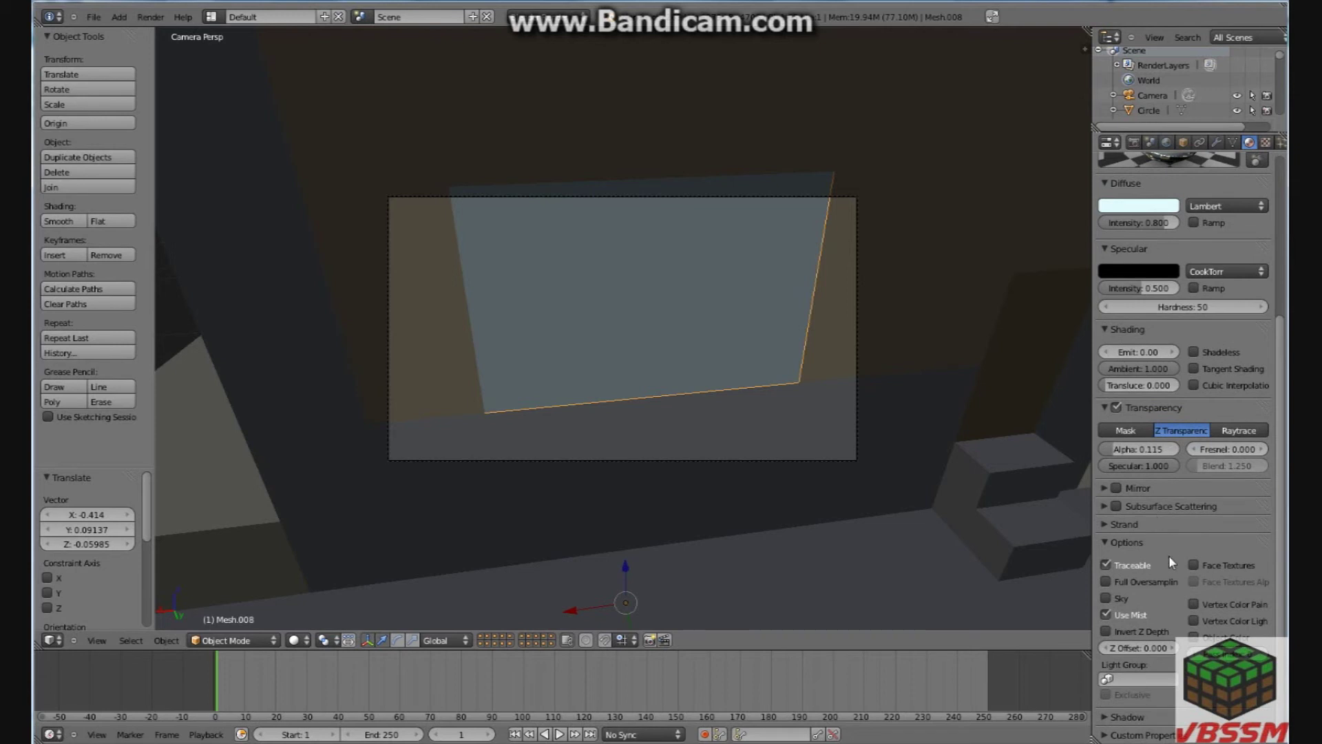
Step: Enable Mirror on the window pane's material with a reflectivity of 0.240
left_click(1135, 489)
left_click(1105, 489)
left_click_drag(1133, 516, 1153, 517)
scroll(1182, 488, "up", 3)
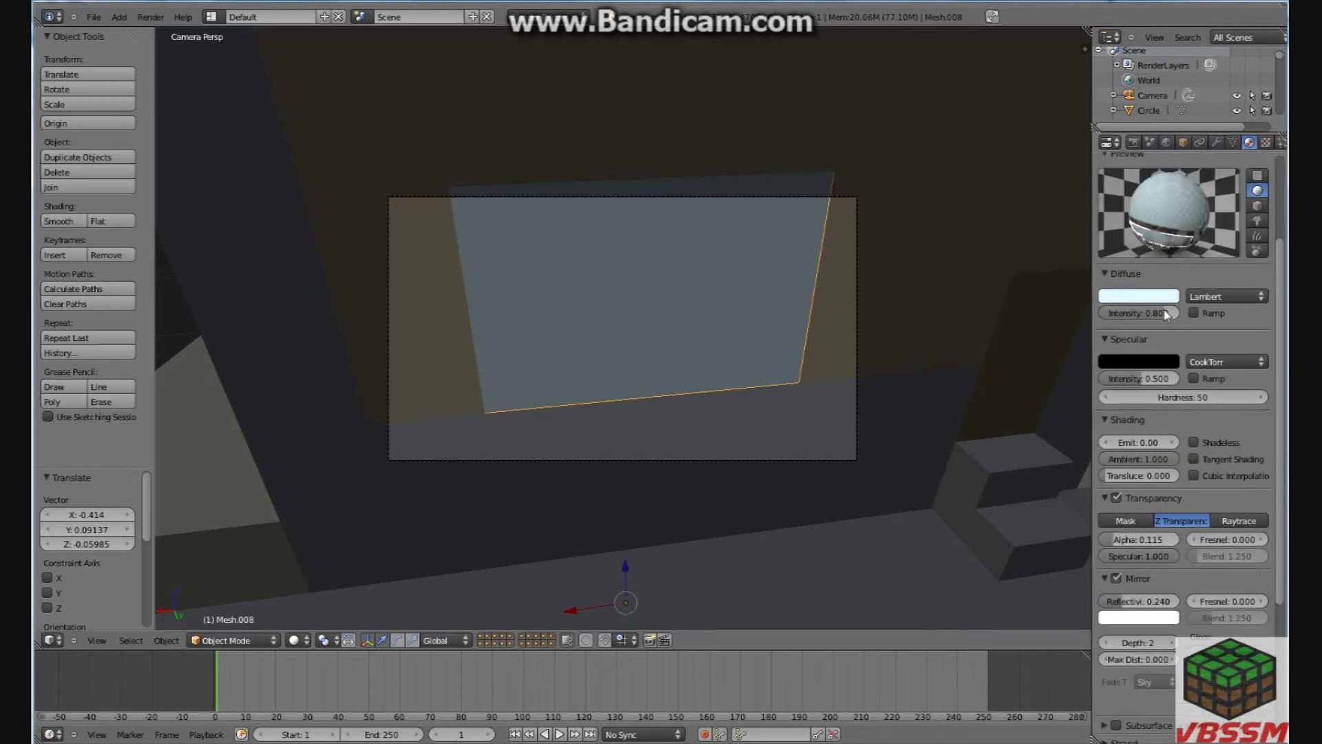
left_click(1159, 298)
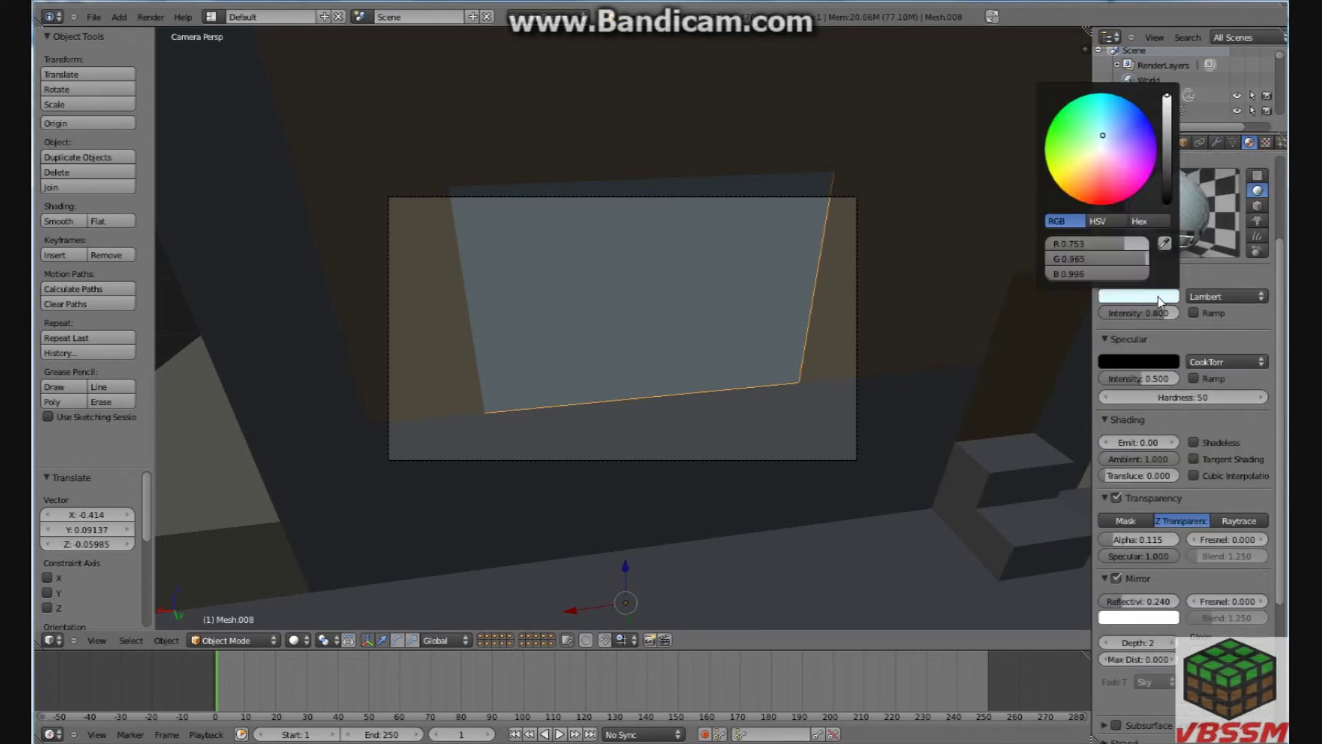
left_click(1175, 340)
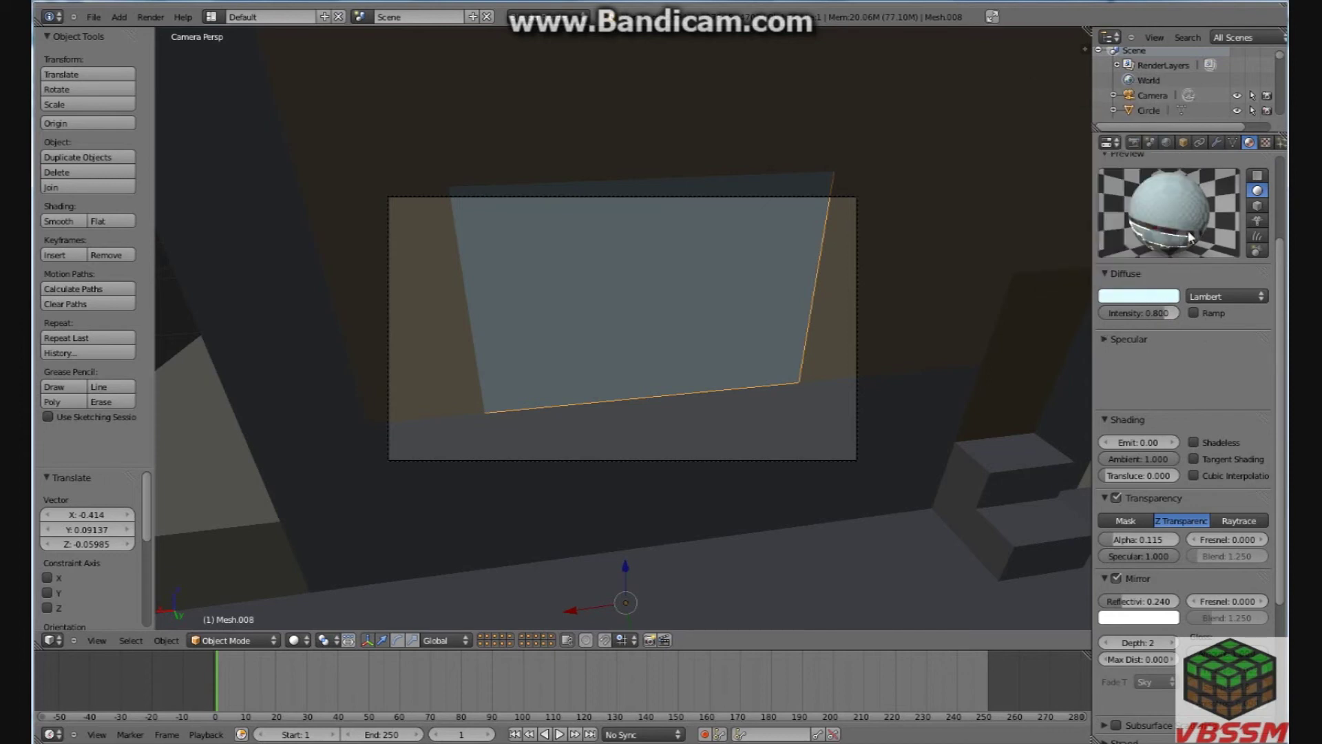
left_click(1168, 338)
scroll(1166, 376, "down", 4)
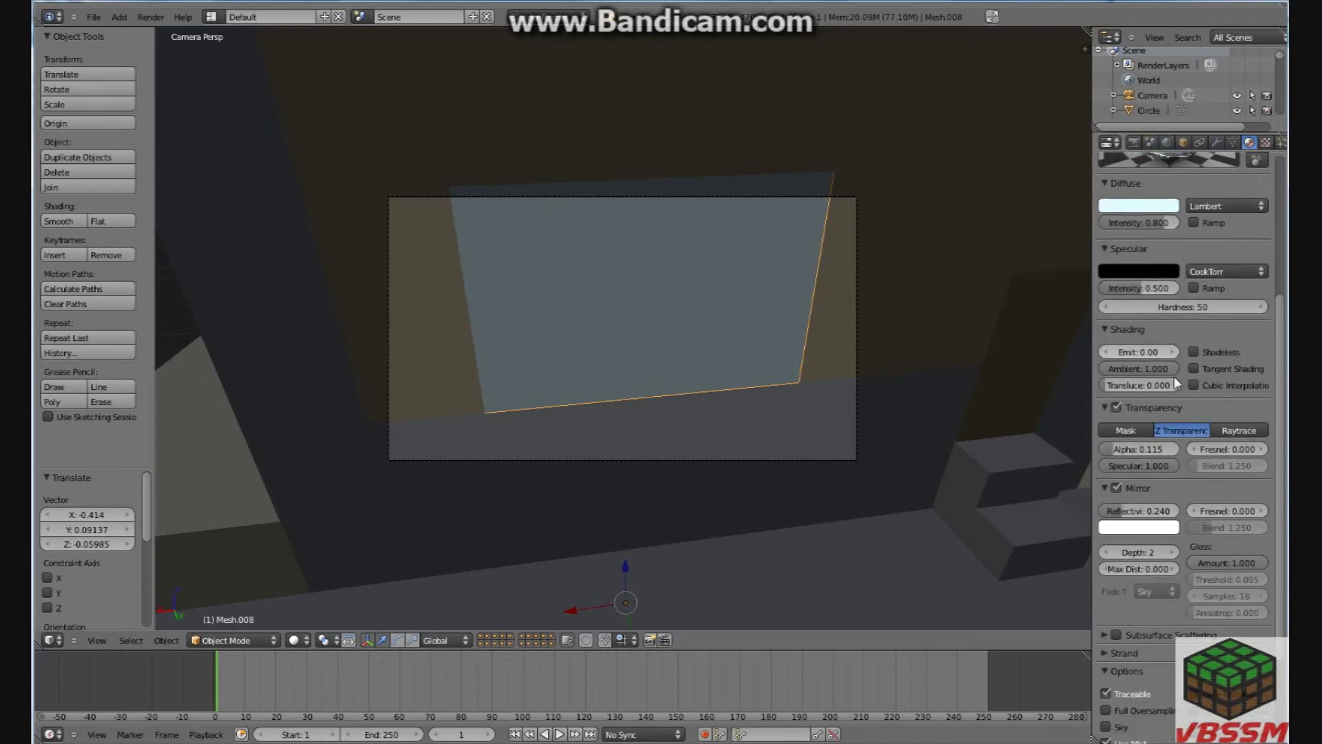
Step: Try Raytrace and Mask transparency on the window material, using Mask with alpha 0.885, Fresnel 1.050 and blend 3.231 for a test render
left_click(1102, 400)
left_click(1240, 402)
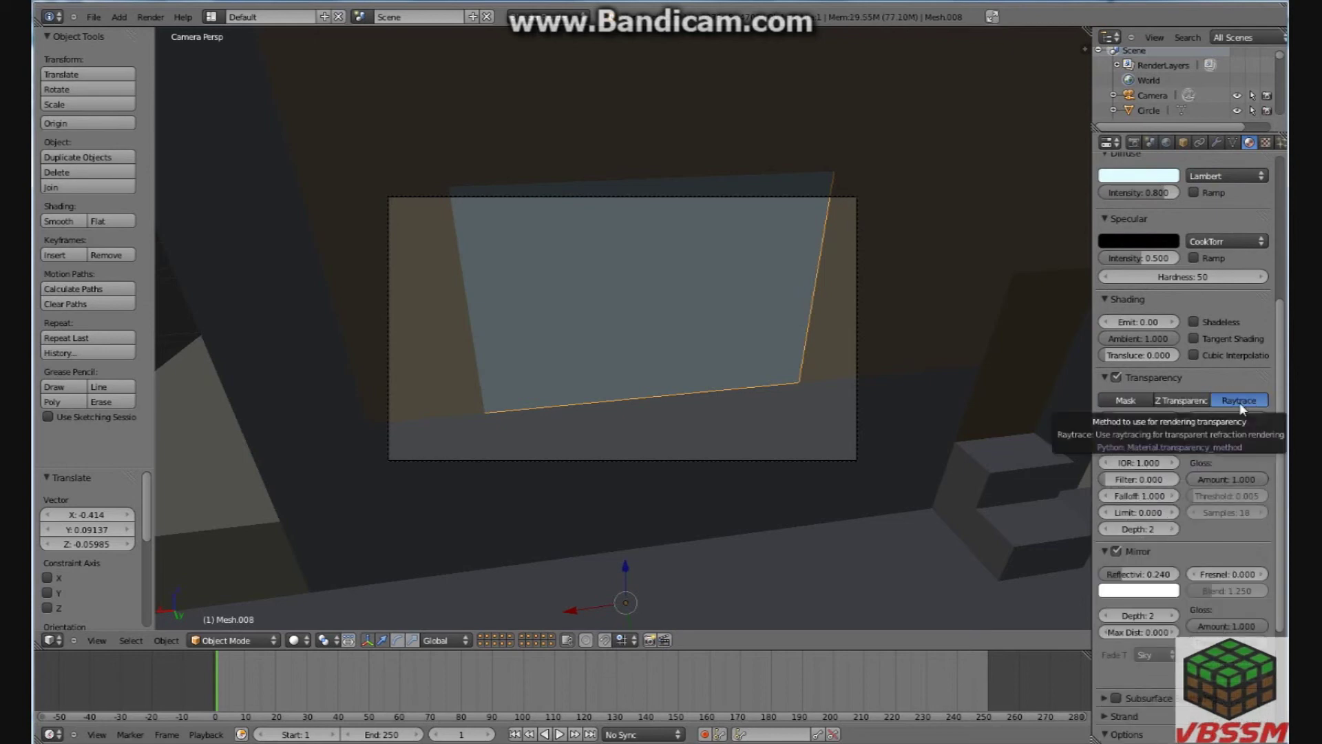
left_click(1136, 401)
left_click_drag(1142, 423, 1260, 435)
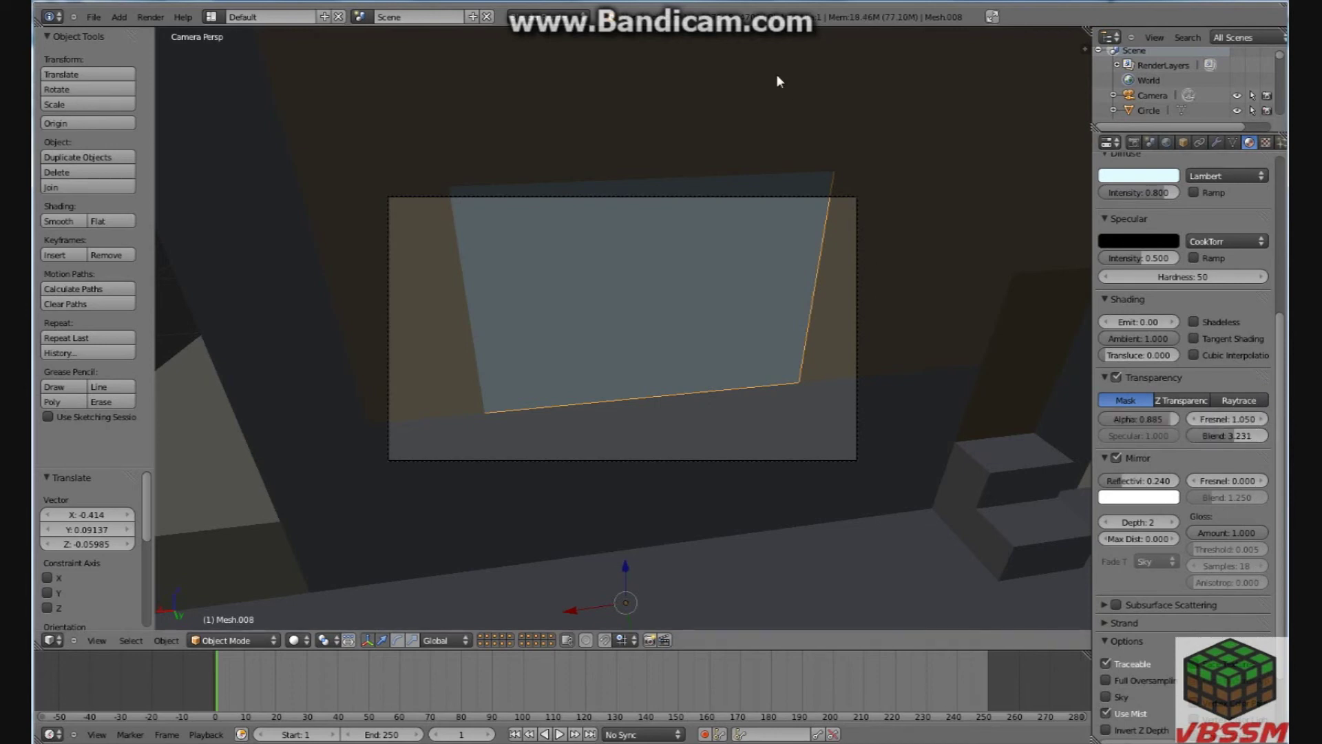
key("F12")
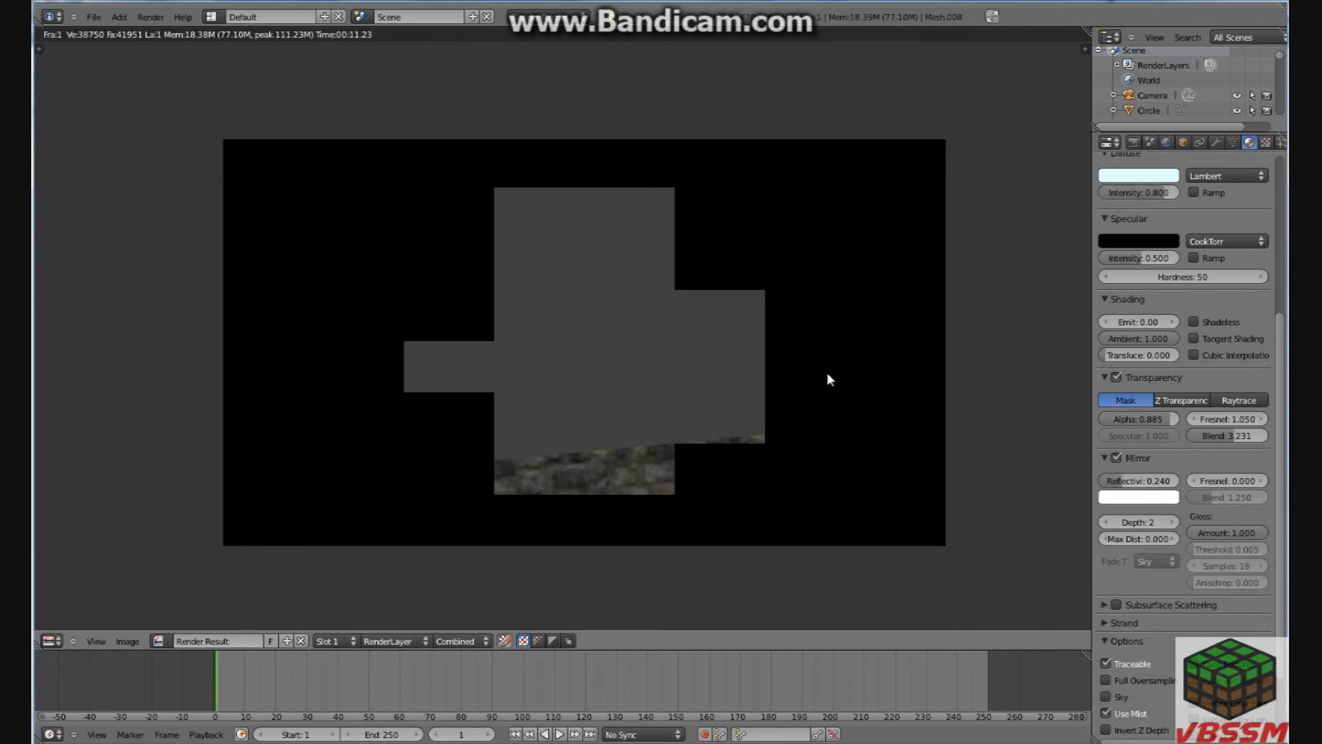
key("Escape")
Step: Undo the blend, Fresnel and alpha changes on the window material
key("ctrl+z")
key("ctrl+z")
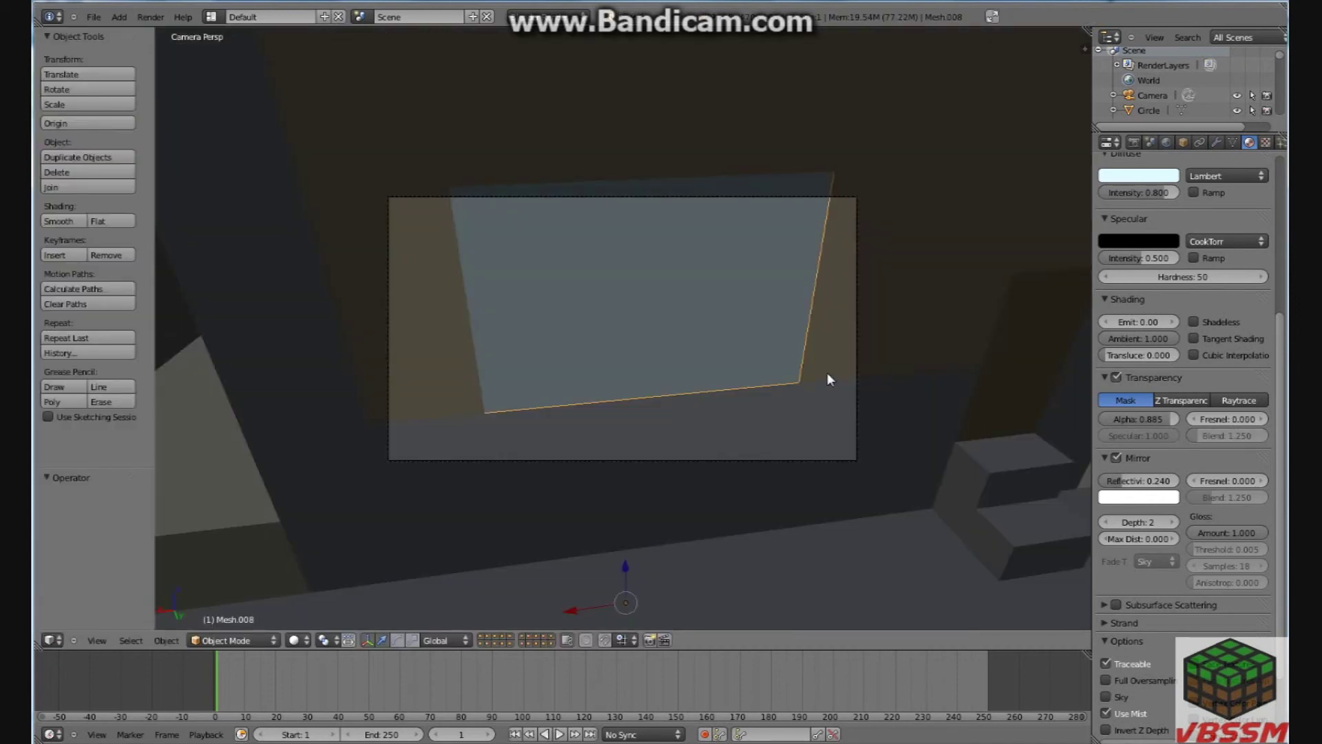
key("ctrl+z")
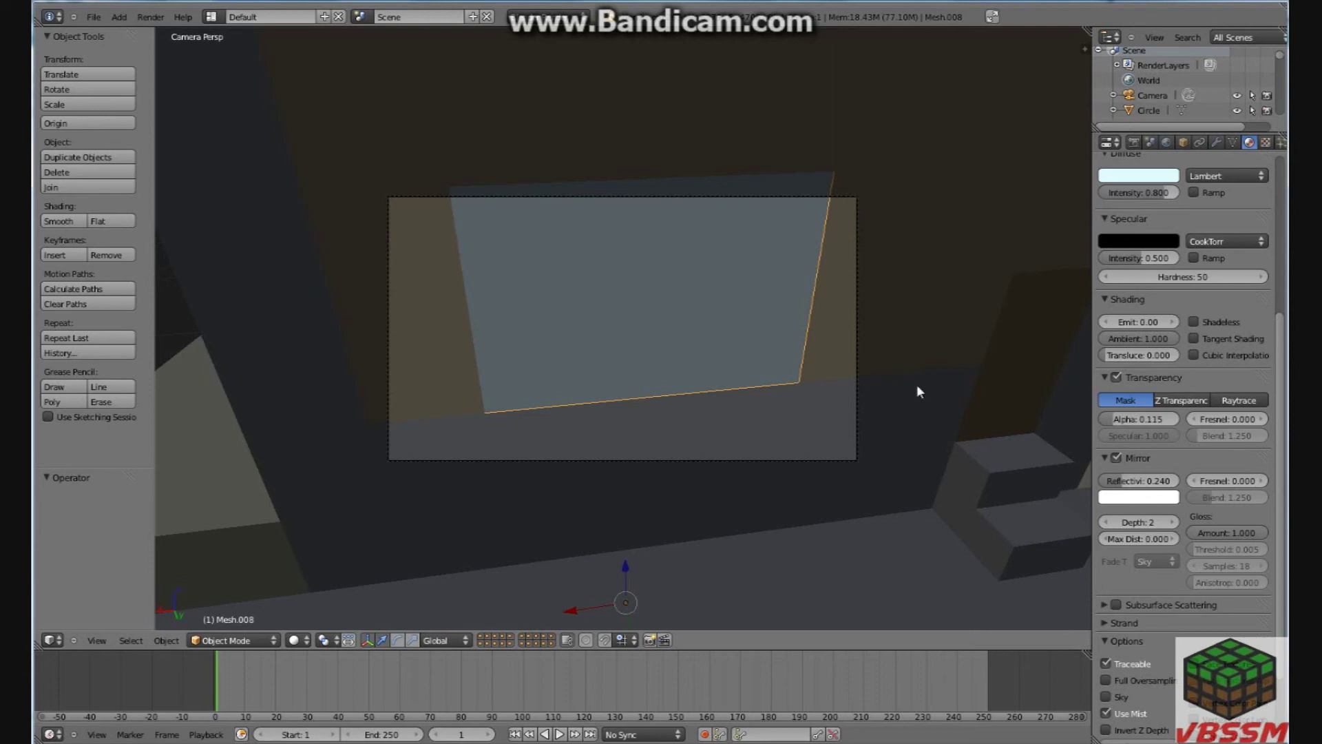
Step: Switch the window material to Z Transparency with alpha 1.000 and render the camera view
left_click(1182, 400)
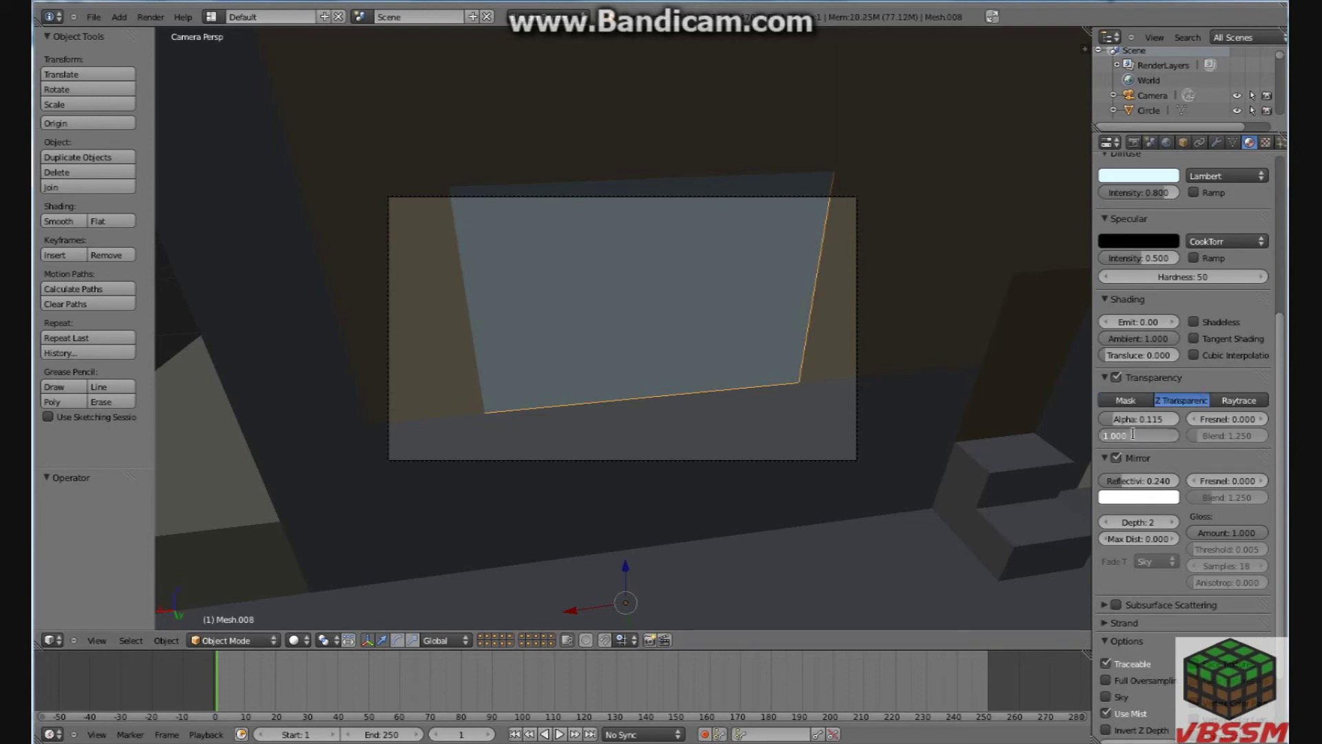
left_click_drag(1147, 422, 1248, 422)
key("F12")
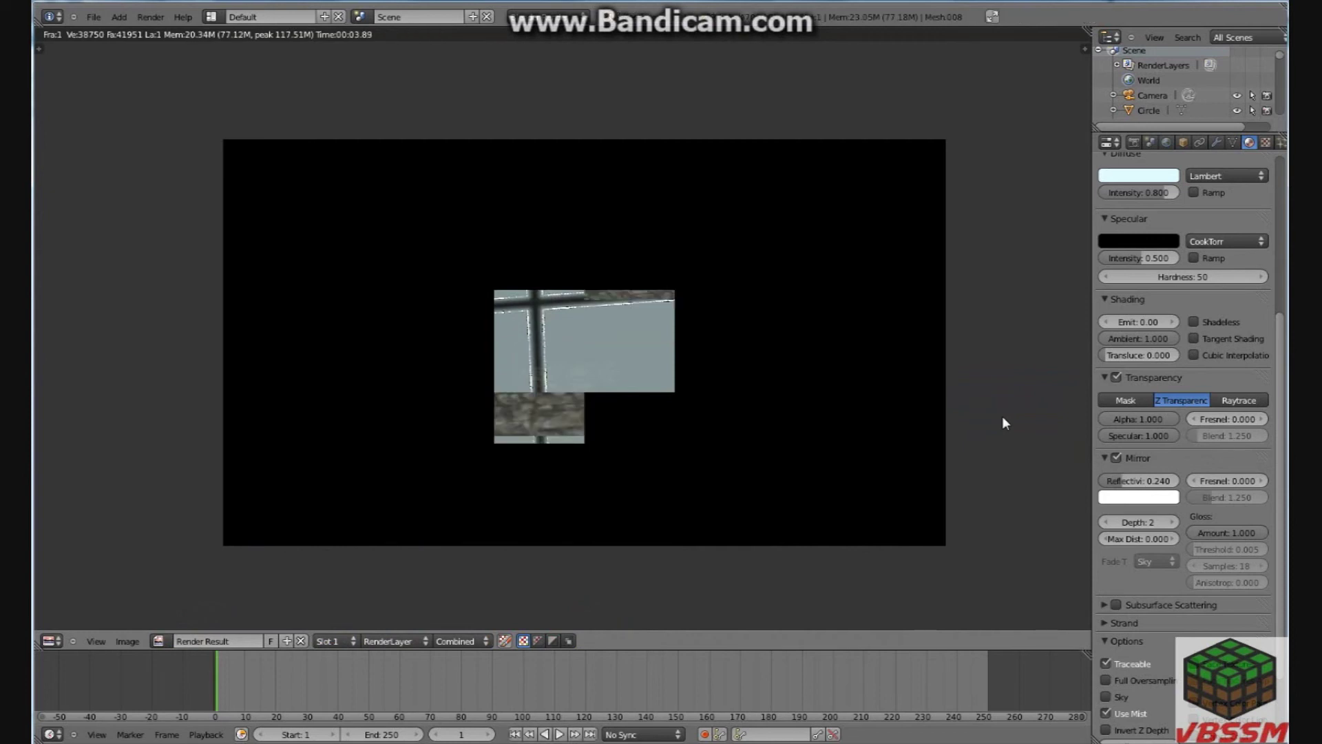
Step: Set the window material's mirror reflectivity to 0.413 and its alpha to 0.000, and render the camera view
key("Escape")
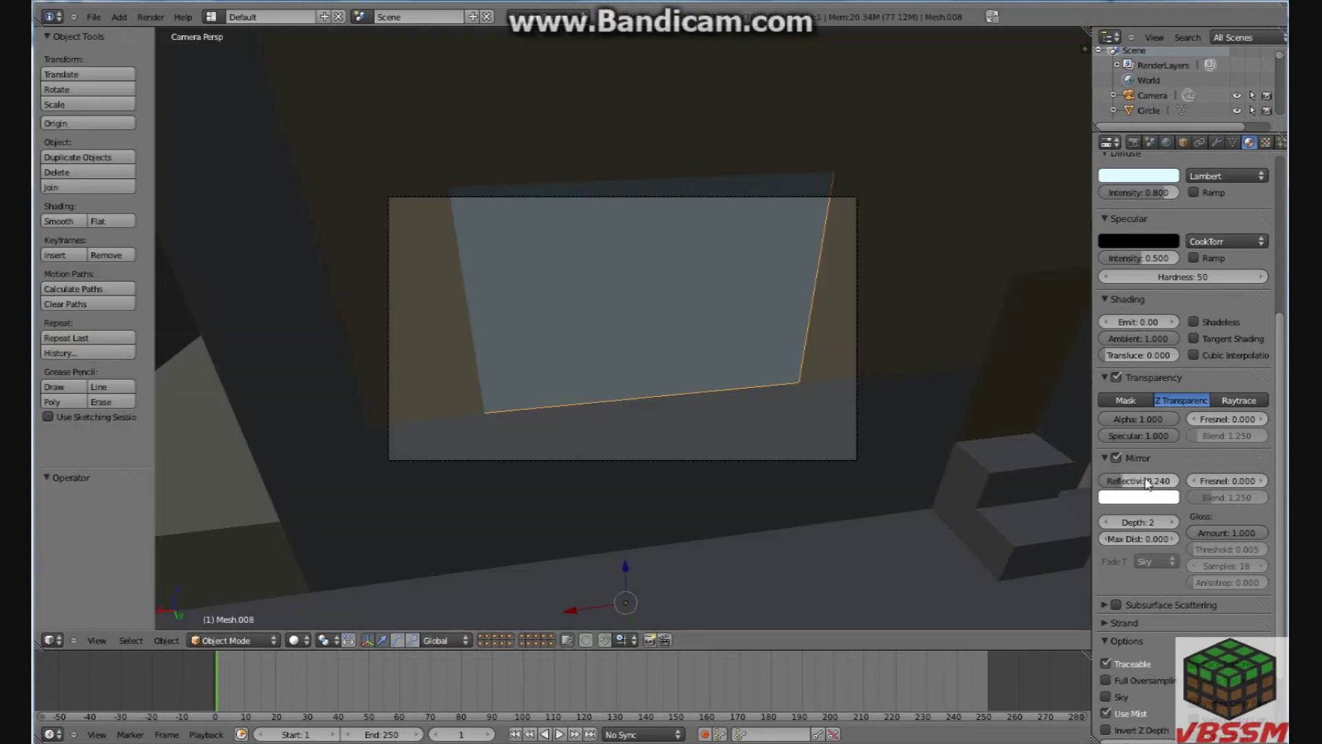
mouse_move(1140, 481)
left_mouse_down()
mouse_move(1102, 485)
mouse_move(1135, 483)
left_mouse_up()
left_click_drag(1123, 420, 1031, 421)
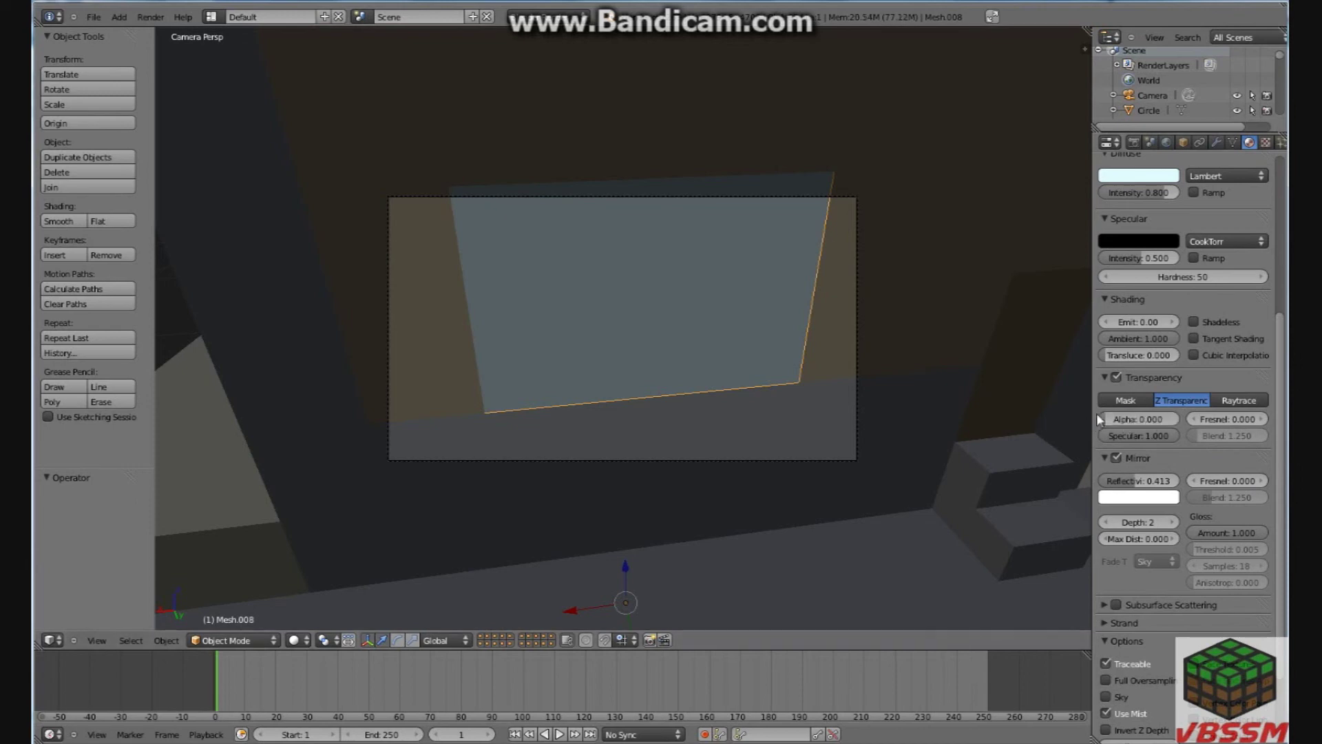
key("F12")
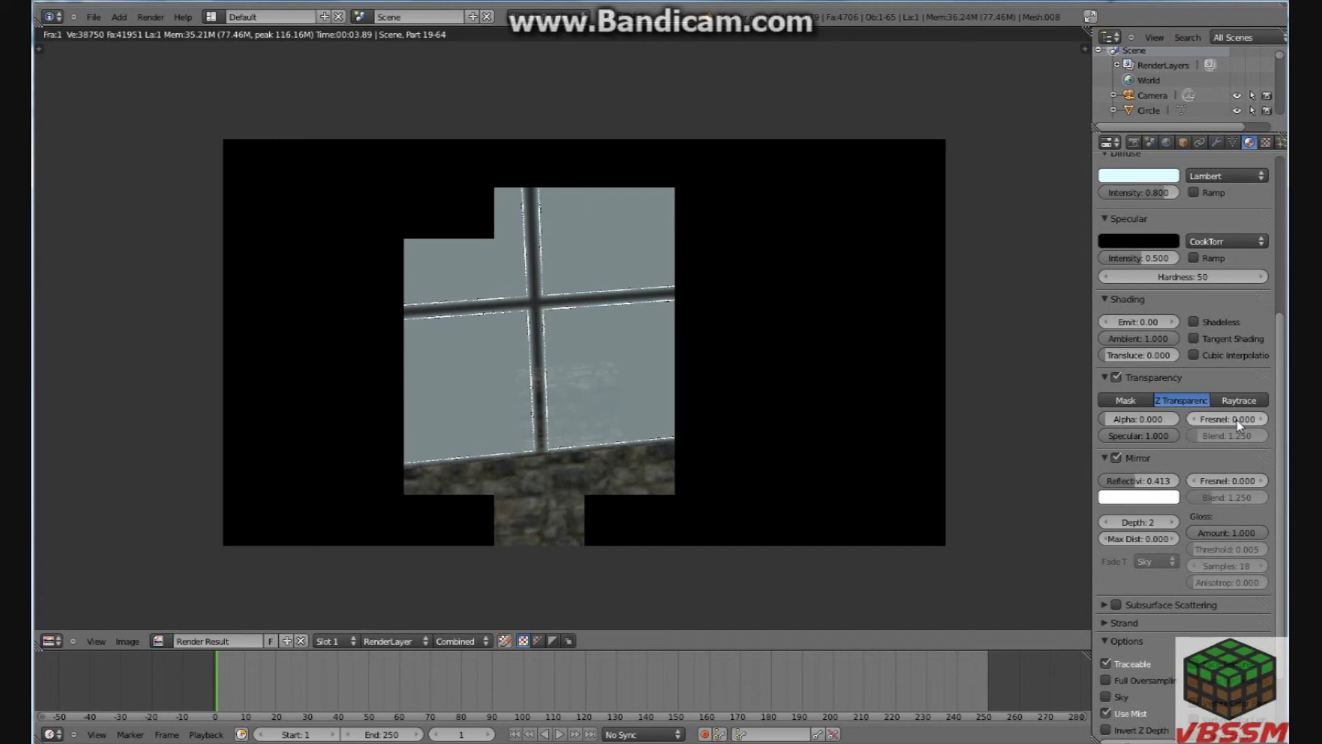
Step: Set the window material's transparency Fresnel to 2.290 and alpha to 0.212, and render the camera view again with Mirror enabled
left_click_drag(1237, 419, 1275, 418)
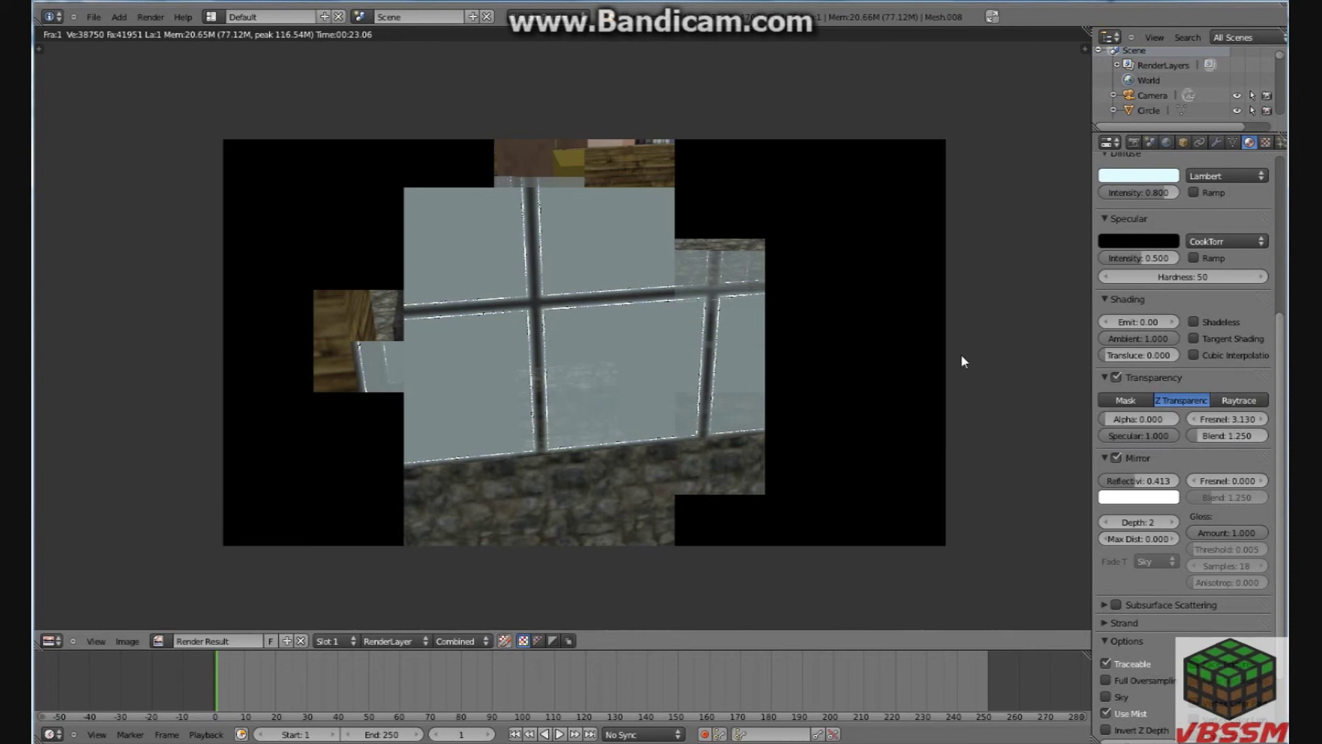
key("Escape")
key("F12")
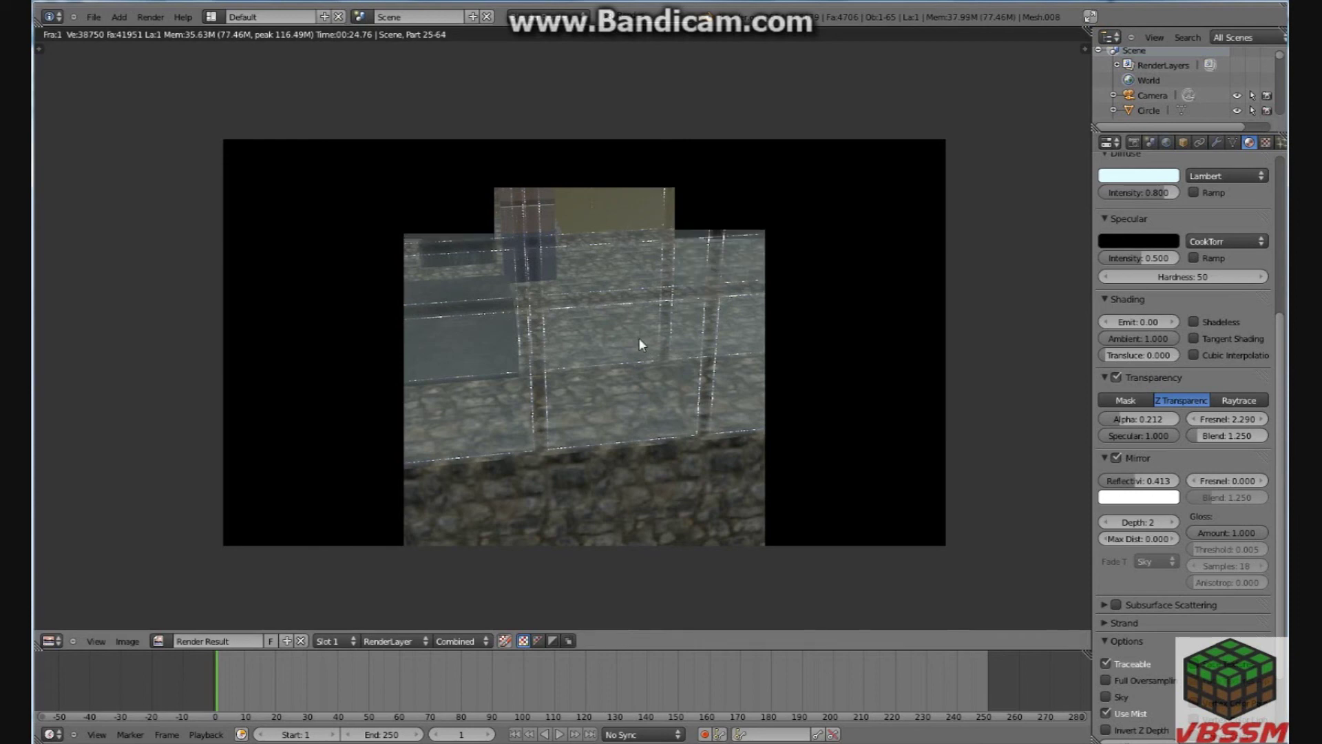
left_click(1116, 458)
left_click(1116, 457)
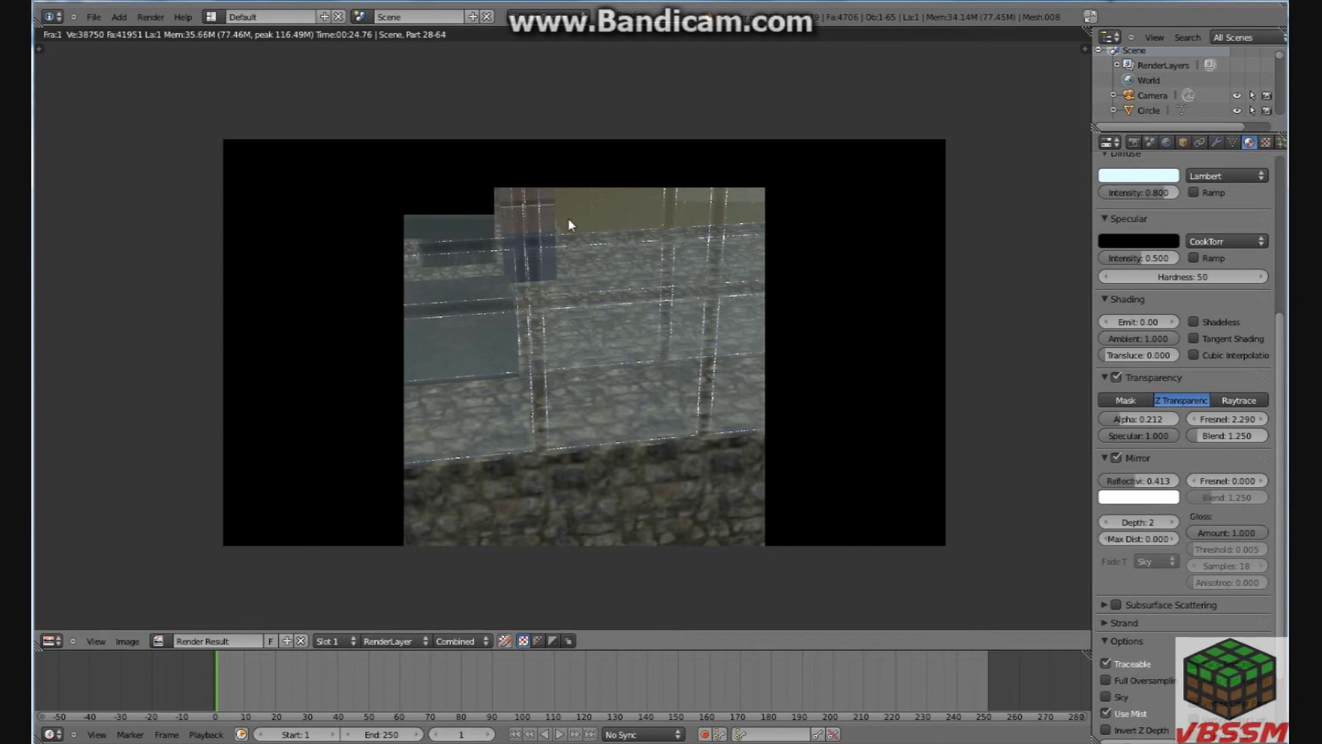